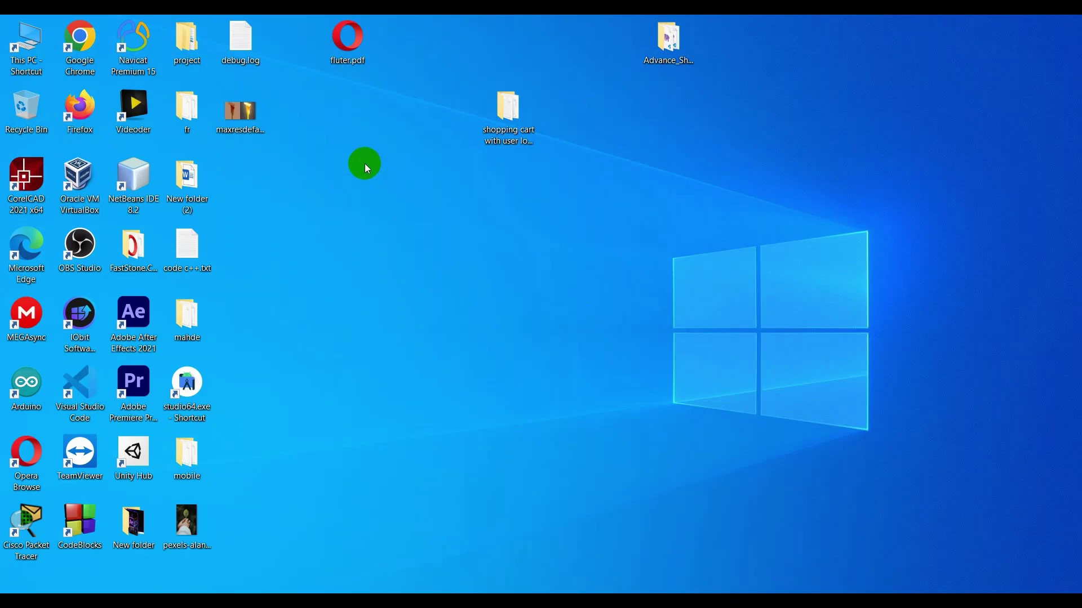
# - View the before-and-after flower image maxresdefault.jpg and the photo of the hand-held leaf from the desktop
pyautogui.doubleClick(244, 114)
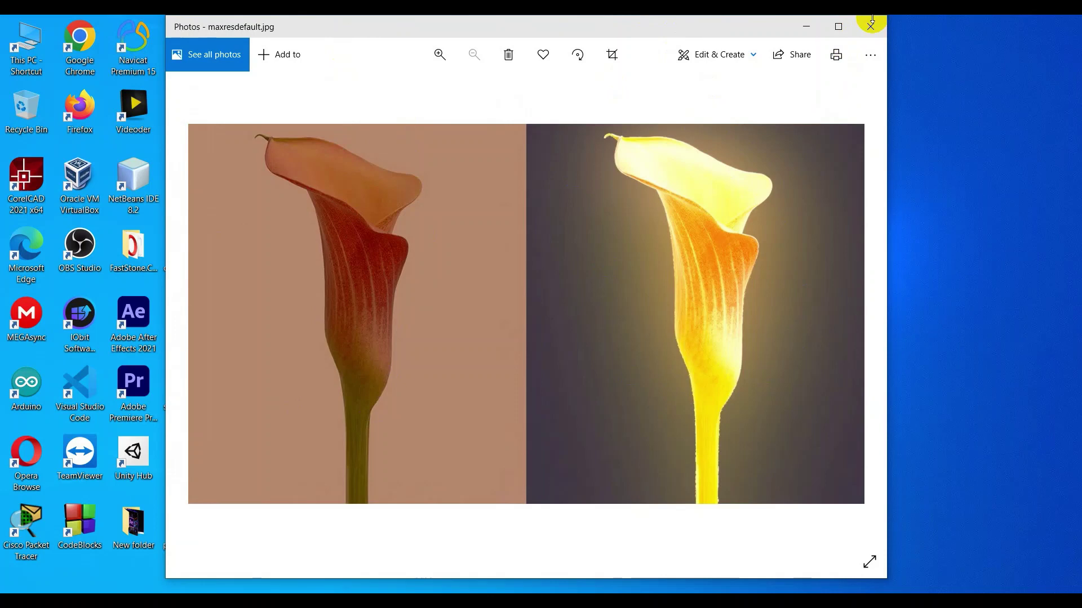
pyautogui.click(871, 29)
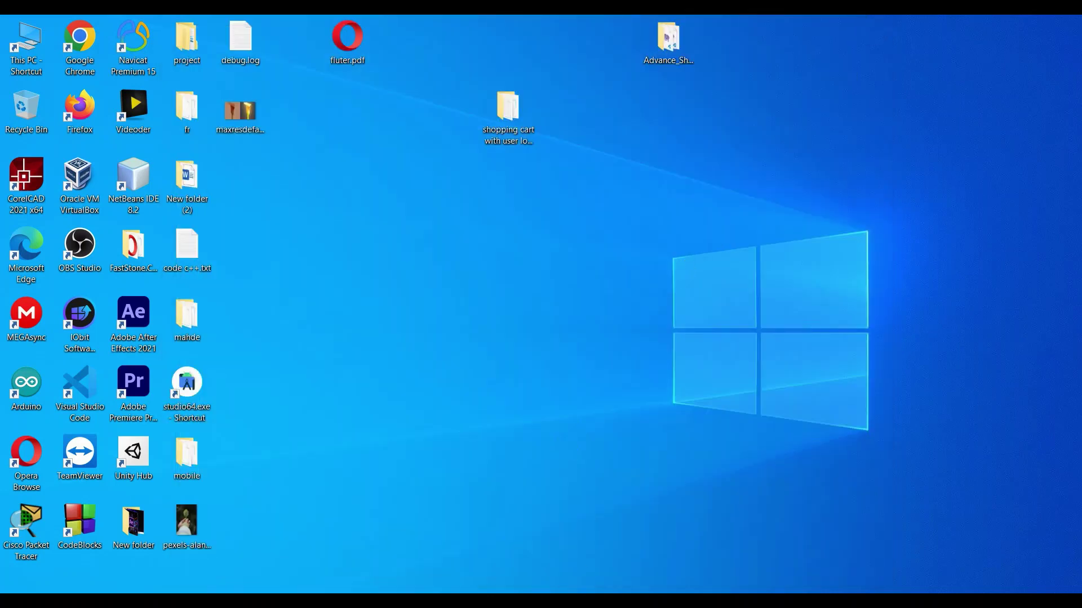
pyautogui.doubleClick(186, 524)
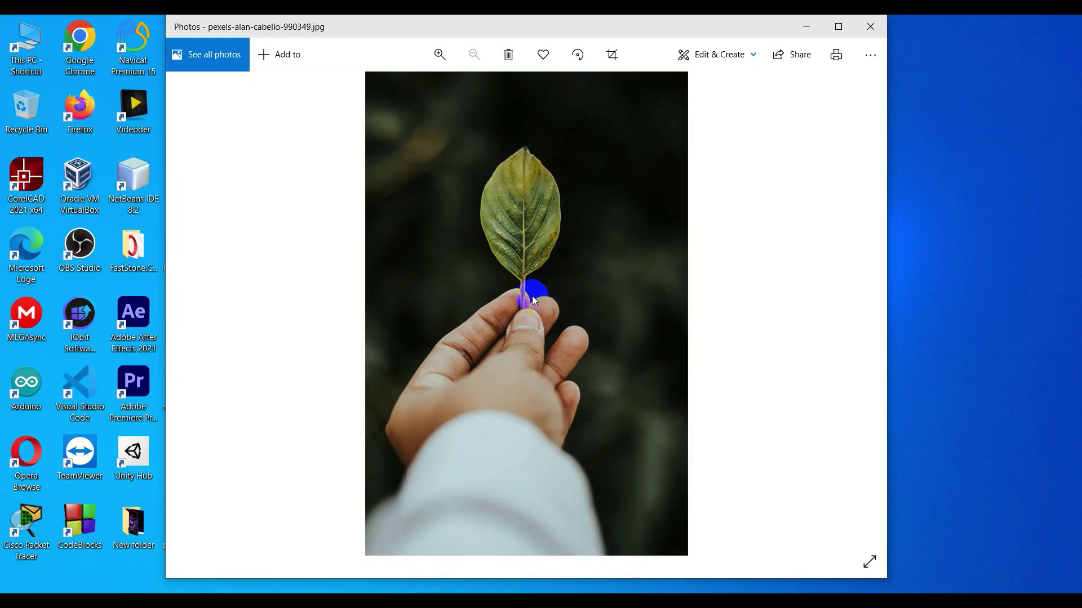
pyautogui.click(809, 25)
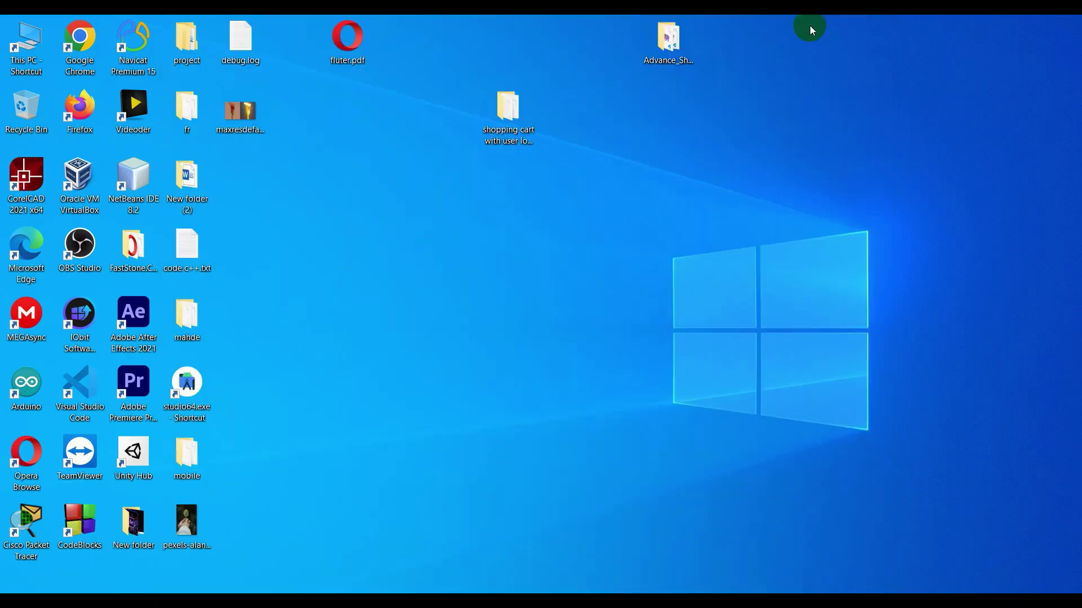
# - Switch to Photoshop, where the leaf photo is open, and choose the standard Pen Tool from the pen tool group
pyautogui.click(678, 394)
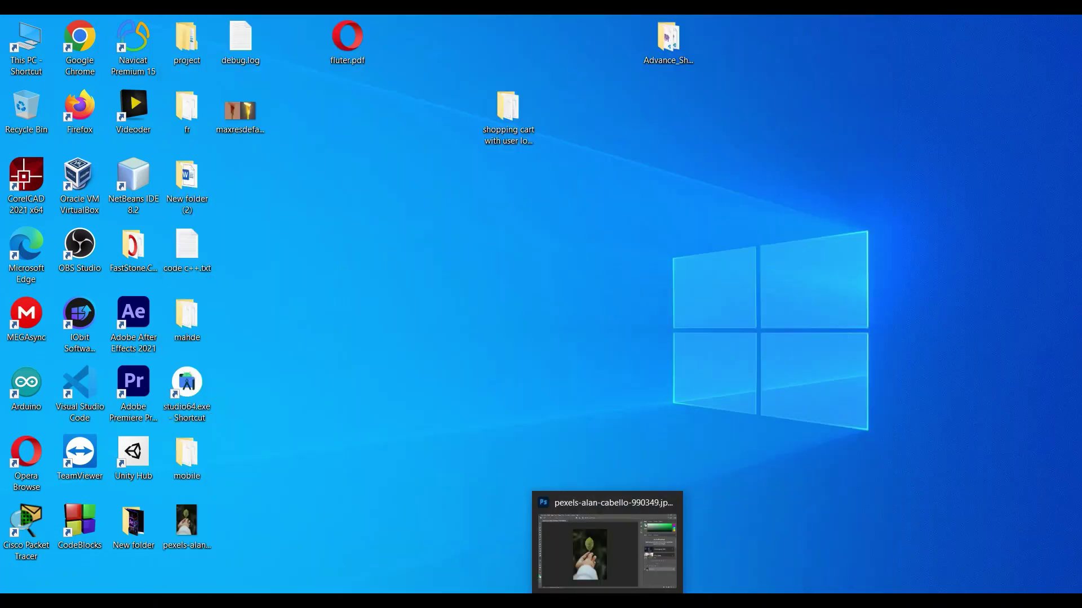
pyautogui.click(608, 541)
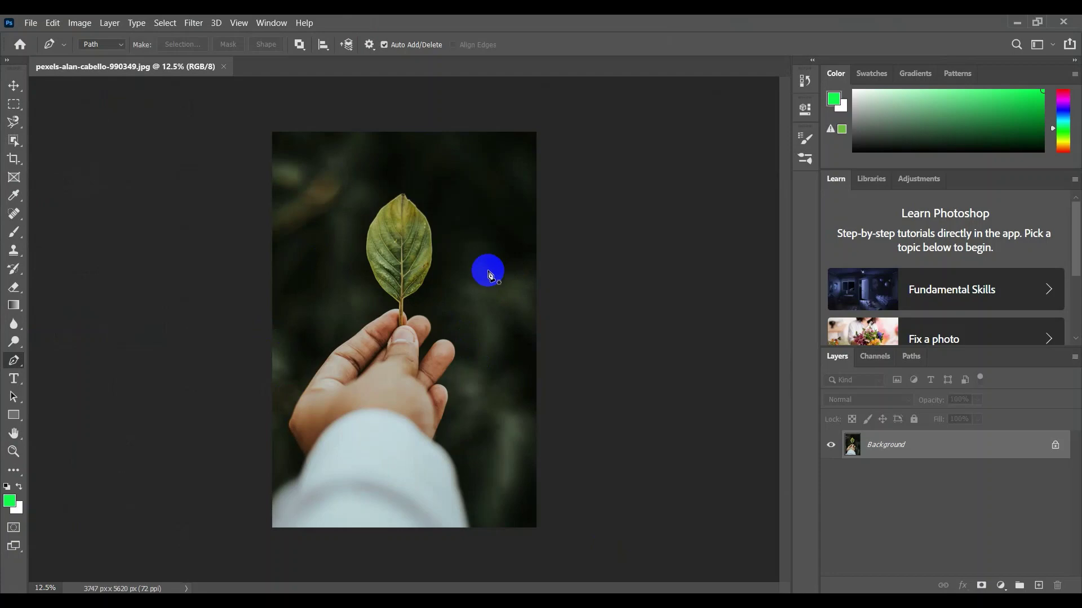
pyautogui.click(14, 363)
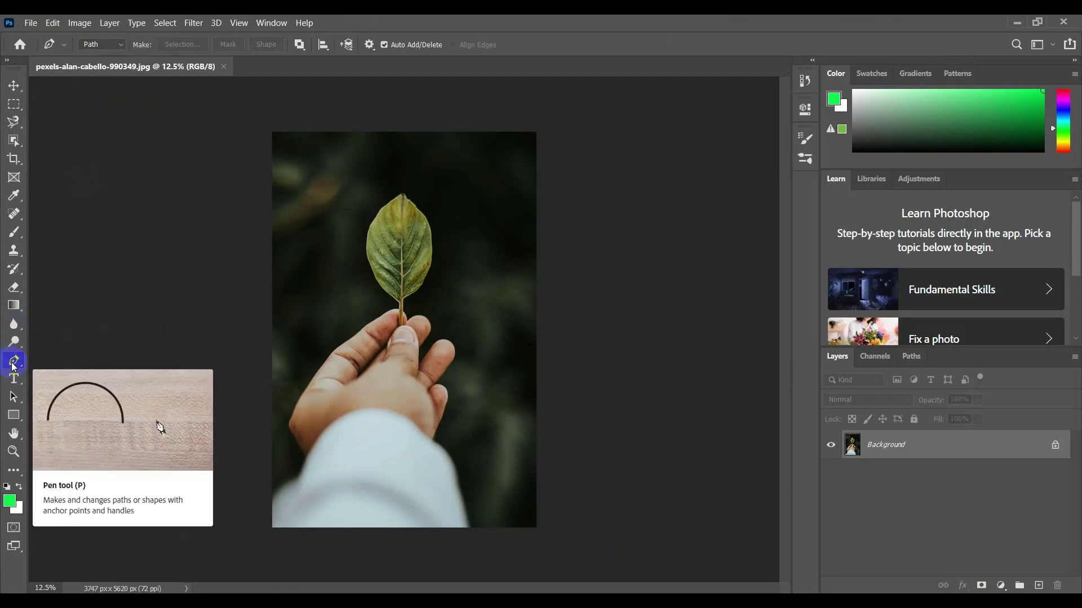
pyautogui.click(15, 84)
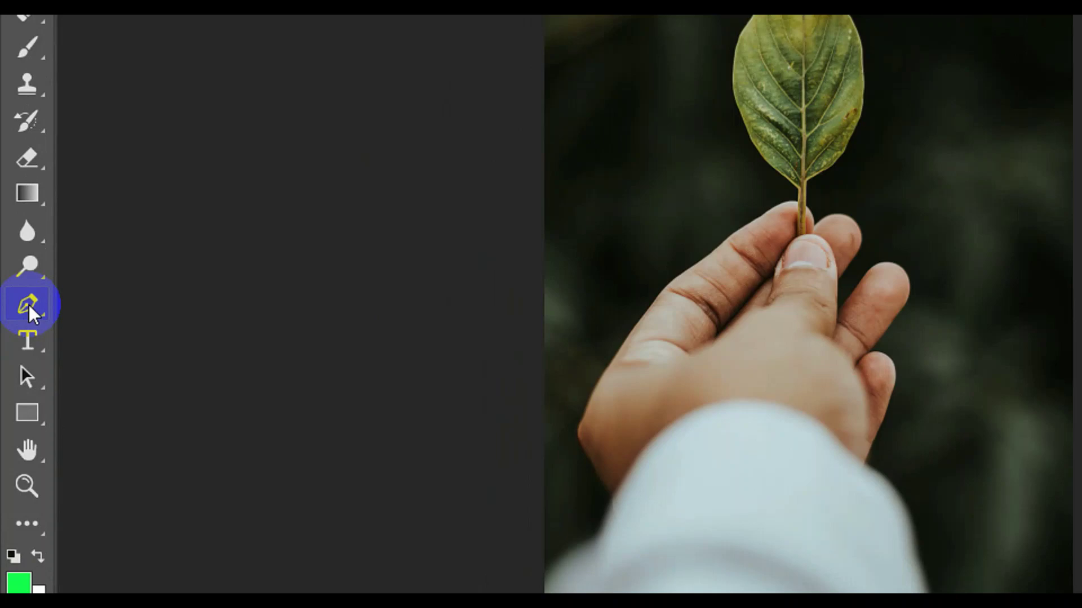
pyautogui.rightClick(29, 305)
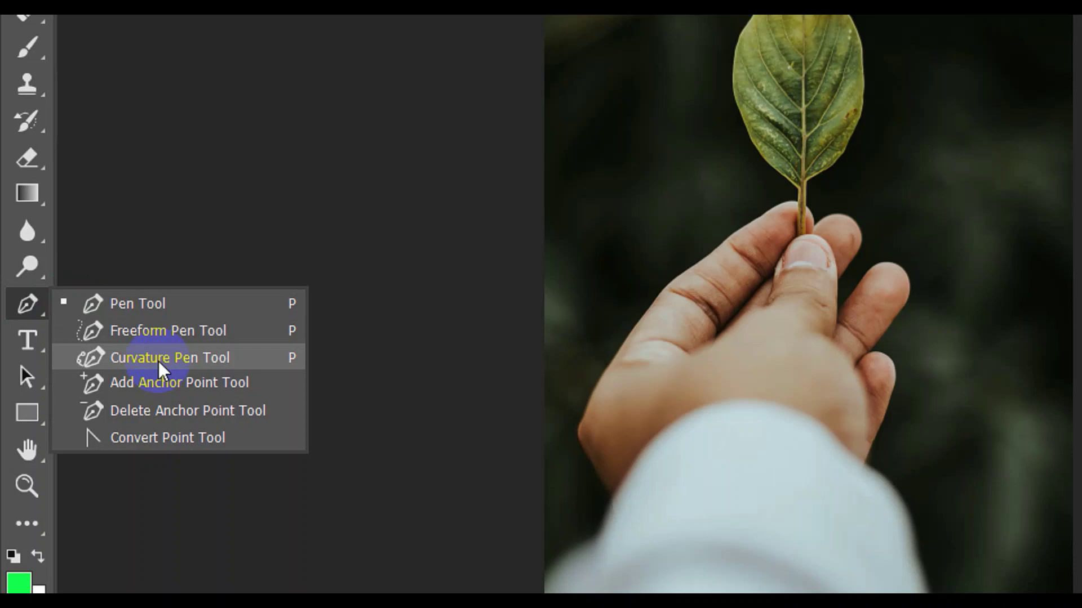
pyautogui.click(111, 310)
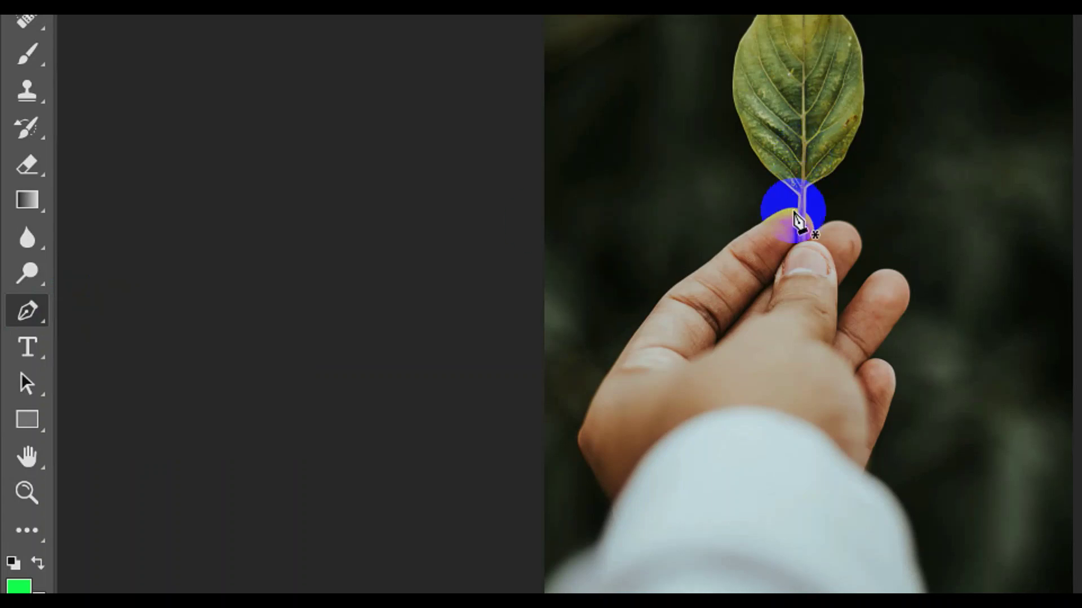
# - Try an anchor point beside the leaf stem with the Pen Tool and freehand paths with the Freeform Pen Tool
pyautogui.moveTo(793, 237); pyautogui.dragTo(791, 194)
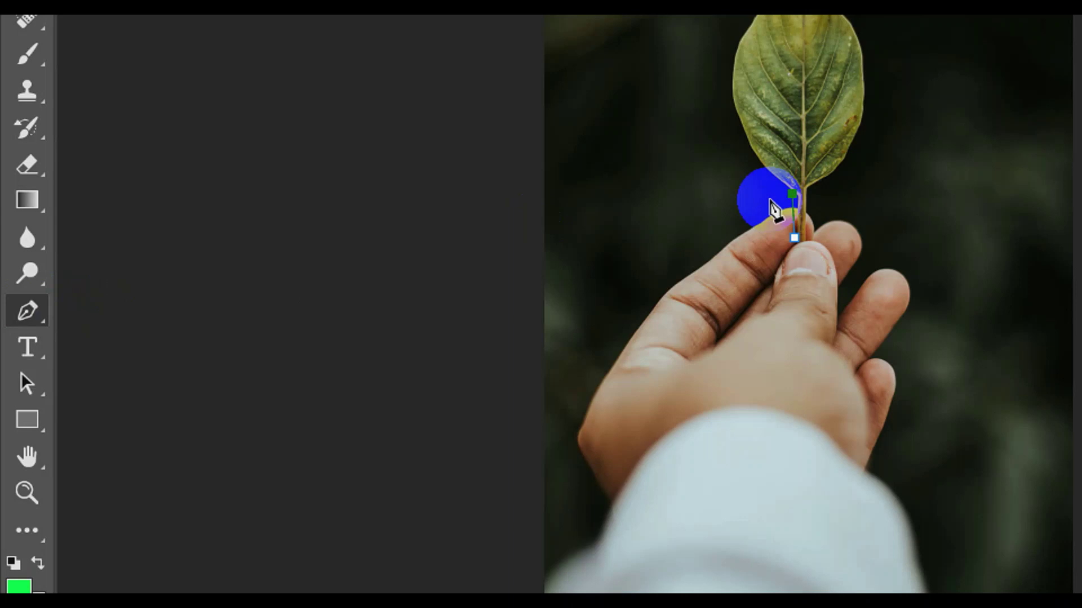
pyautogui.hotkey('ctrl', 'z')
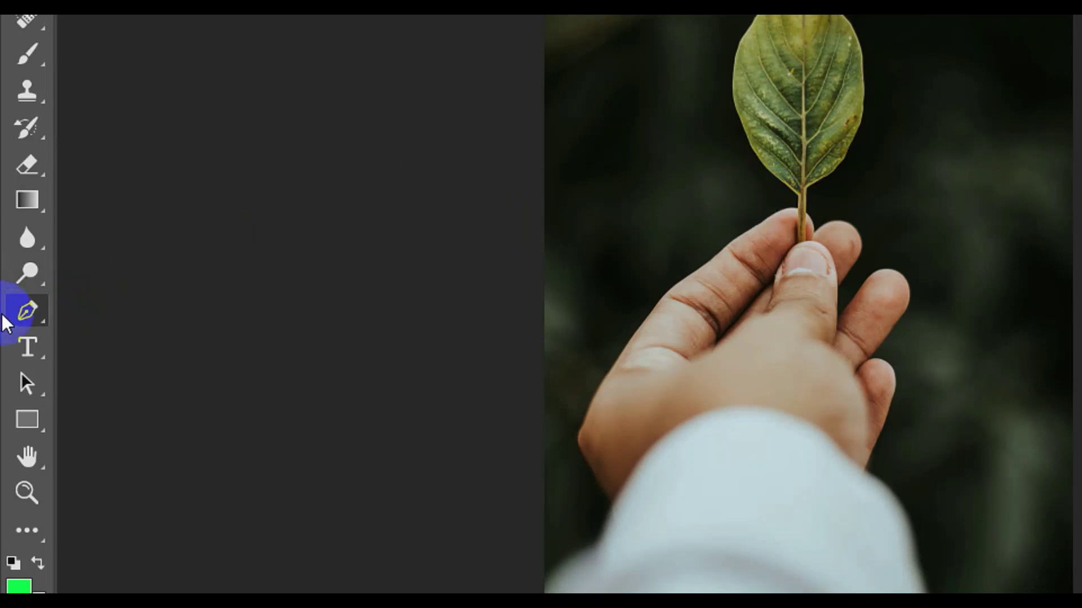
pyautogui.moveTo(24, 310); pyautogui.dragTo(77, 345)
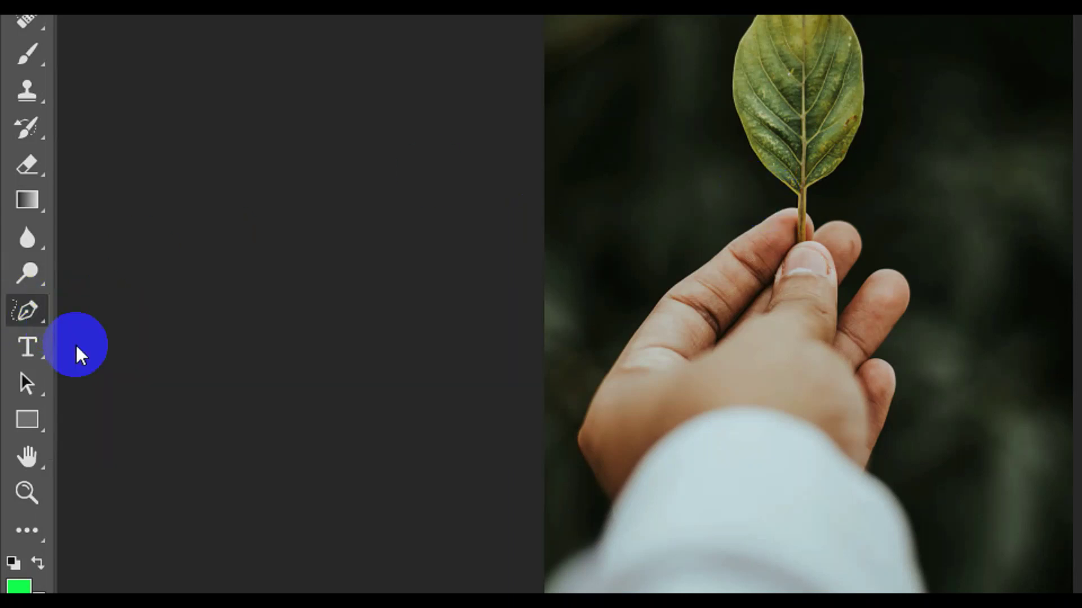
pyautogui.moveTo(814, 231); pyautogui.dragTo(798, 229)
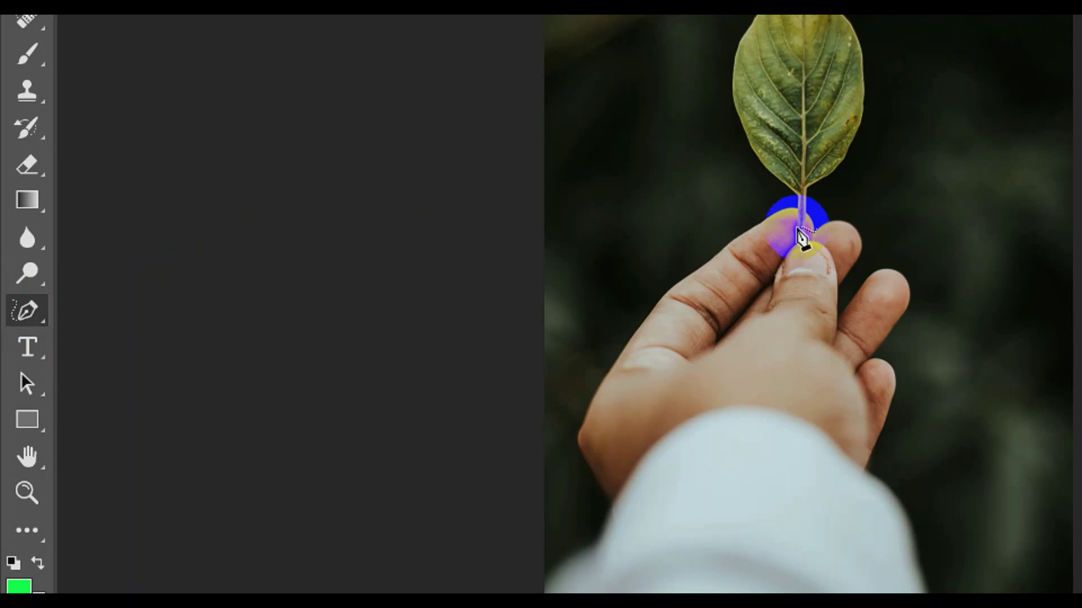
pyautogui.moveTo(728, 67); pyautogui.dragTo(773, 82)
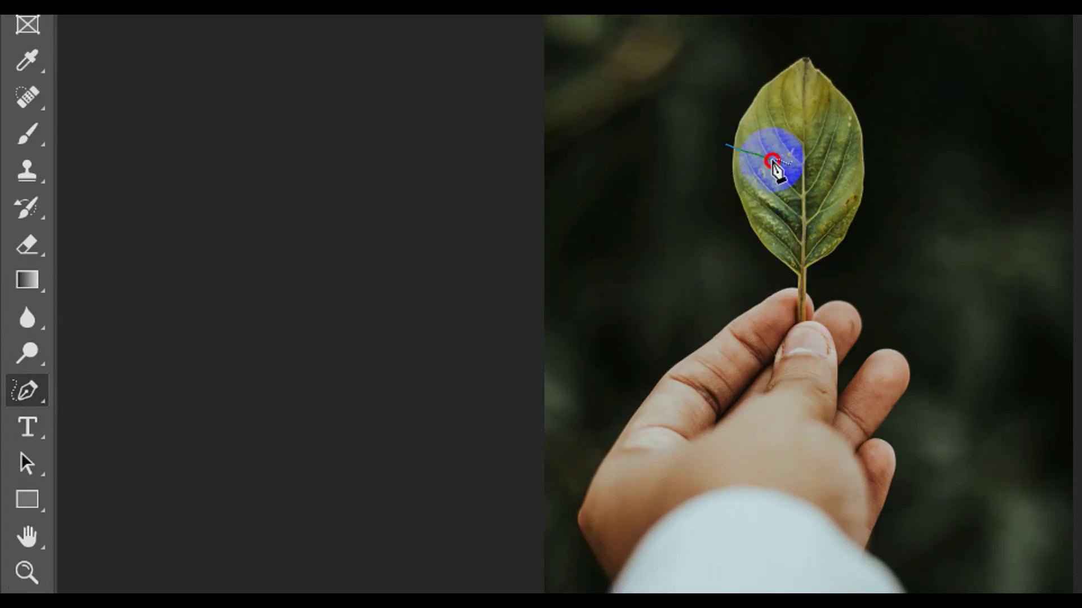
pyautogui.moveTo(772, 162)
pyautogui.mouseDown()
pyautogui.moveTo(850, 231)
pyautogui.moveTo(832, 264)
pyautogui.moveTo(772, 286)
pyautogui.moveTo(736, 255)
pyautogui.moveTo(697, 150)
pyautogui.mouseUp()
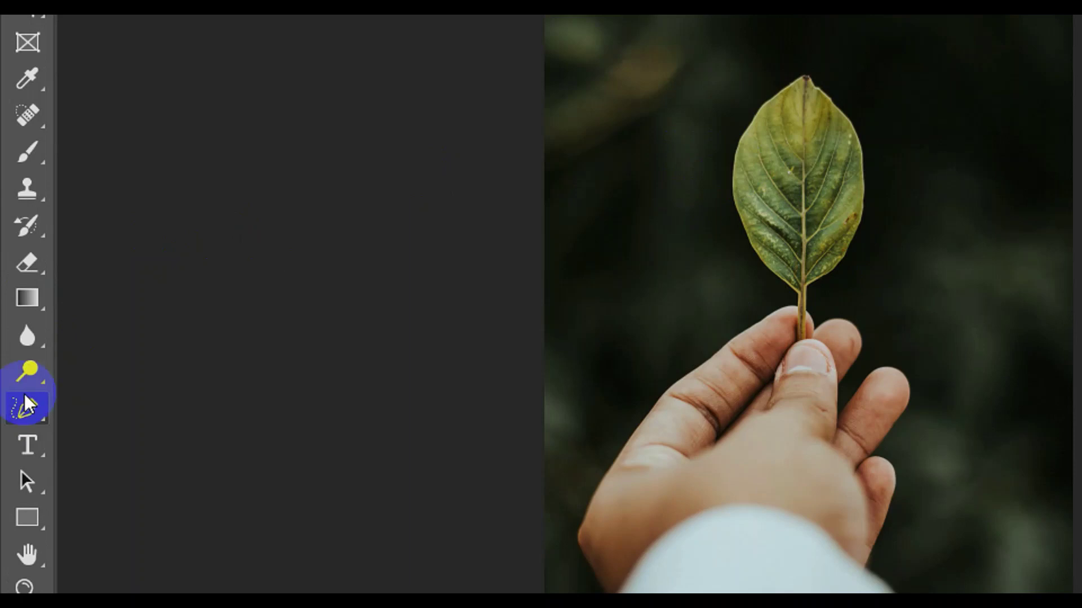
# - Switch back to the standard Pen Tool and try placing an anchor point near the leaf's left edge
pyautogui.click(26, 408)
pyautogui.click(97, 459)
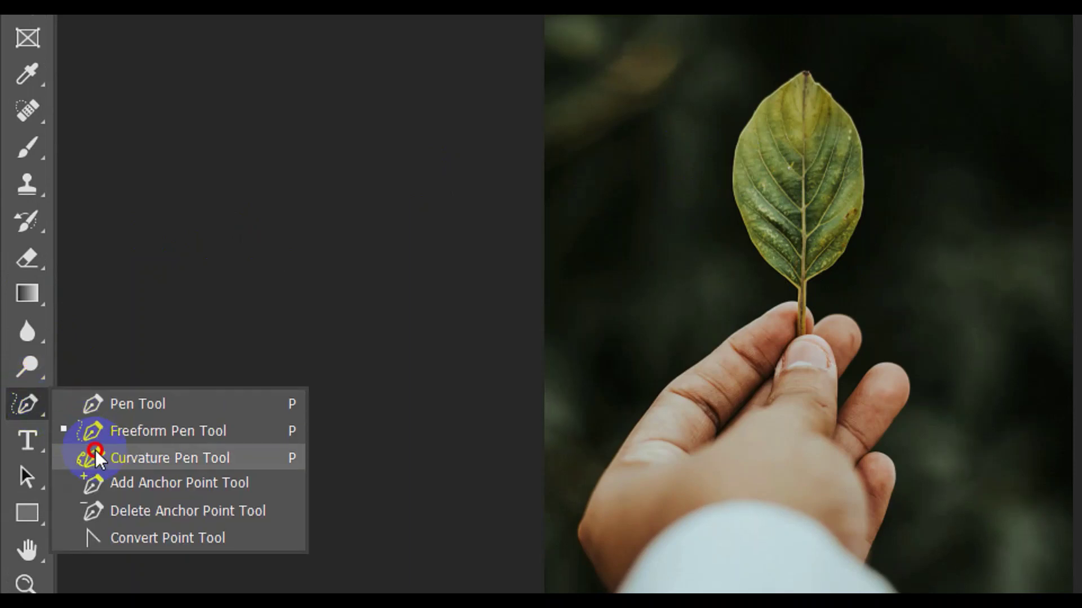
pyautogui.moveTo(97, 459); pyautogui.dragTo(127, 368)
pyautogui.click(750, 127)
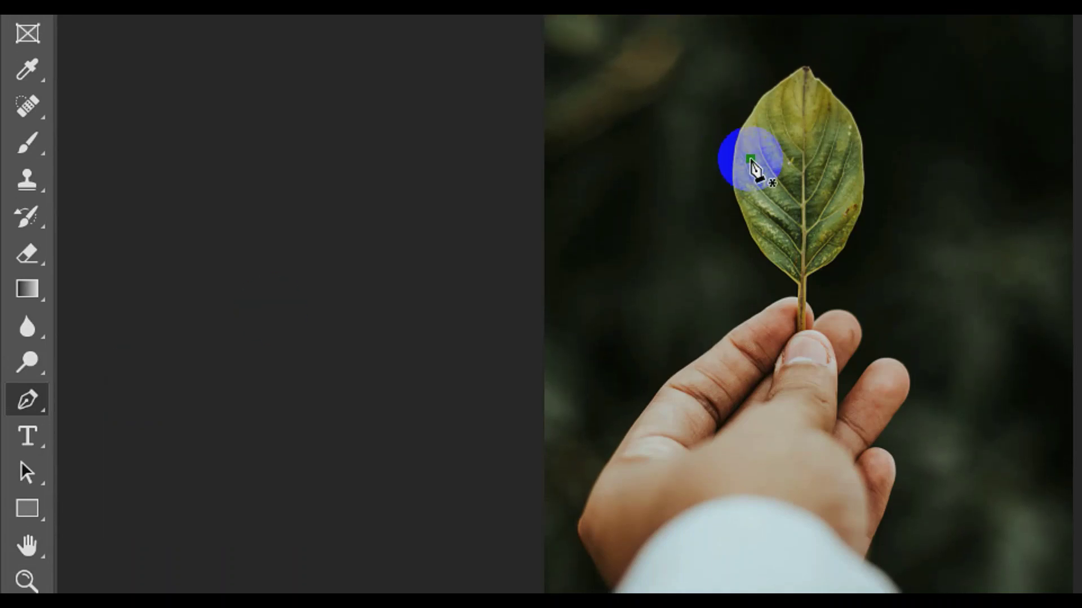
pyautogui.click(752, 209)
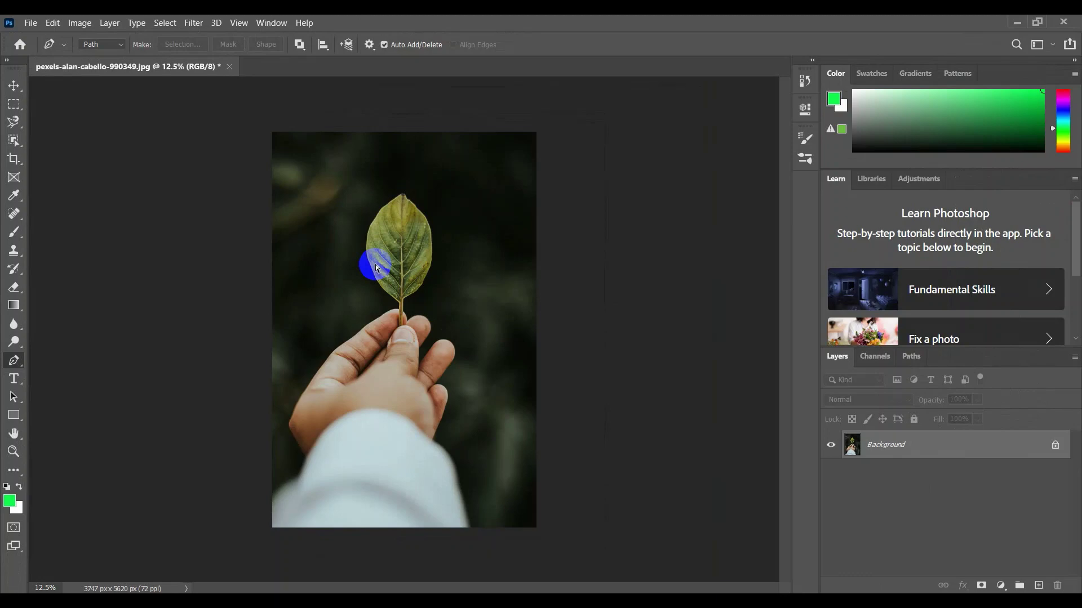
# - Start a pen path at the base of the stem and trace up its left side onto the leaf's lower-left edge
pyautogui.scroll(1, 377, 268)
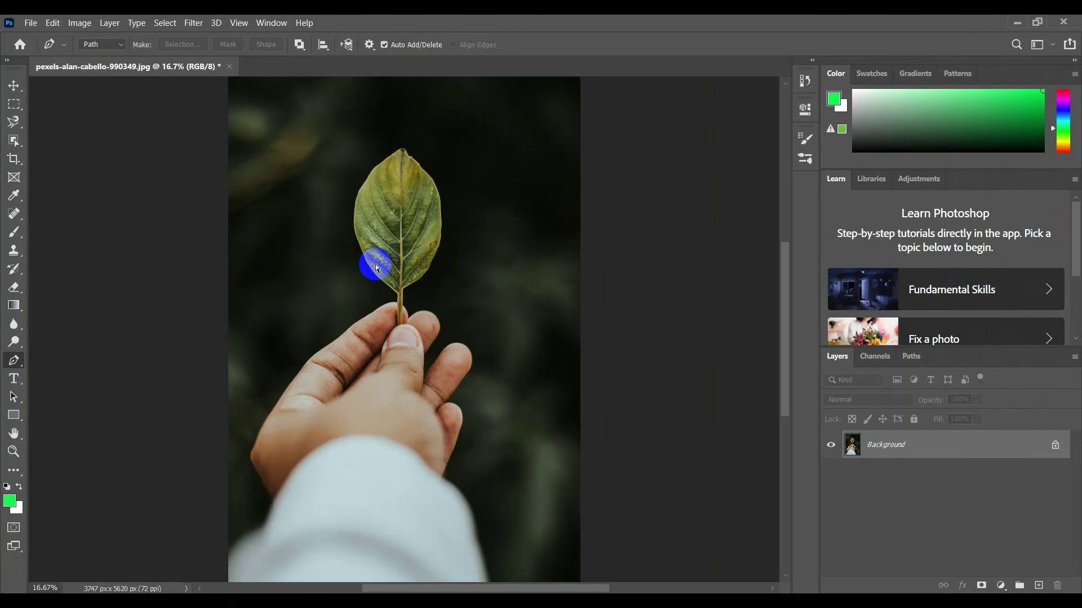
pyautogui.scroll(1, 376, 267)
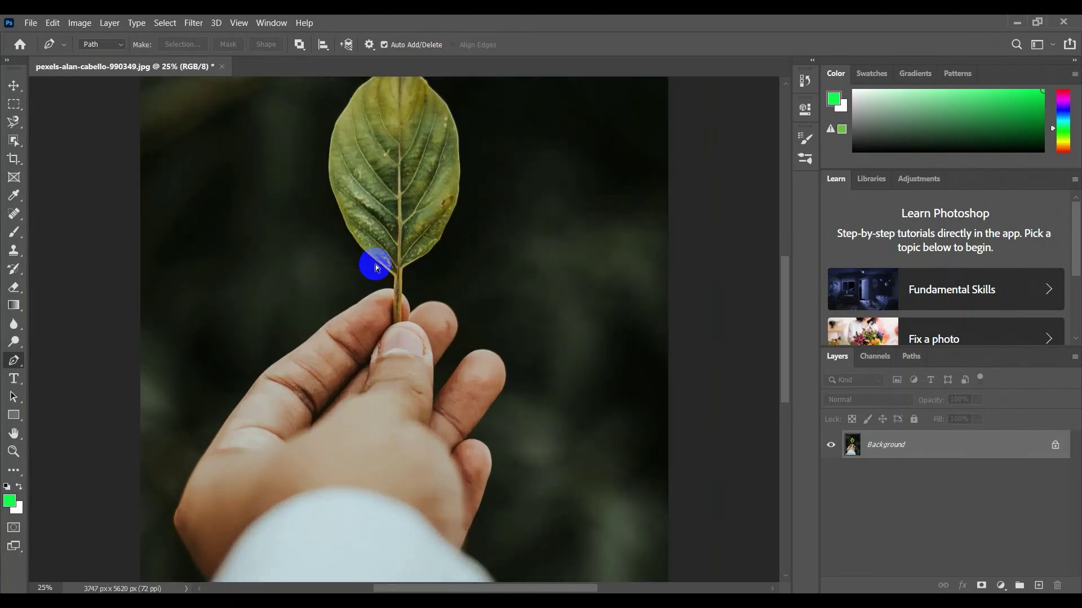
pyautogui.scroll(1, 376, 268)
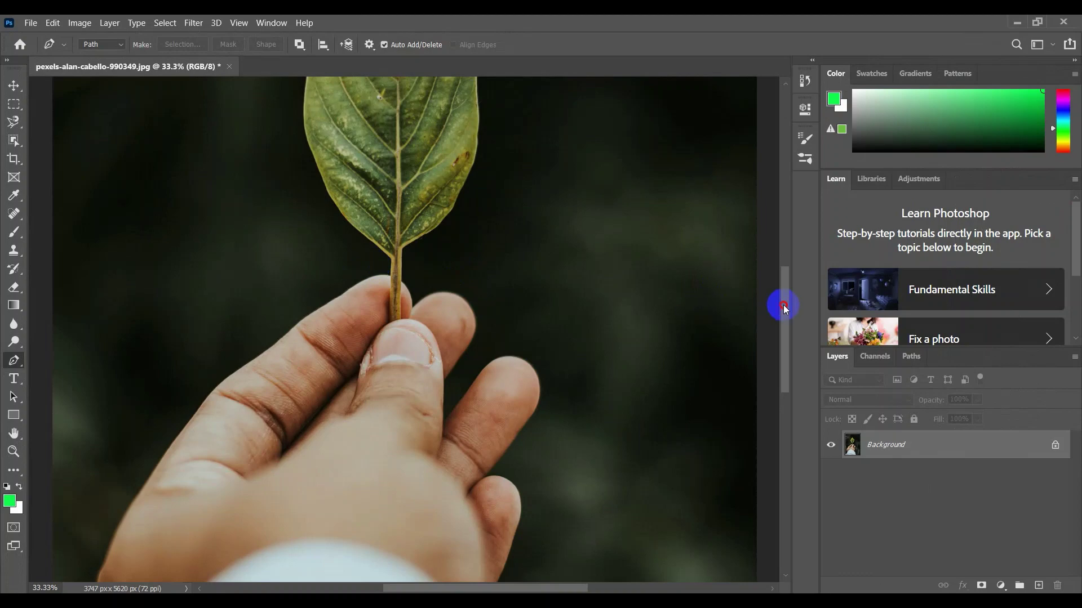
pyautogui.moveTo(783, 305); pyautogui.dragTo(802, 258)
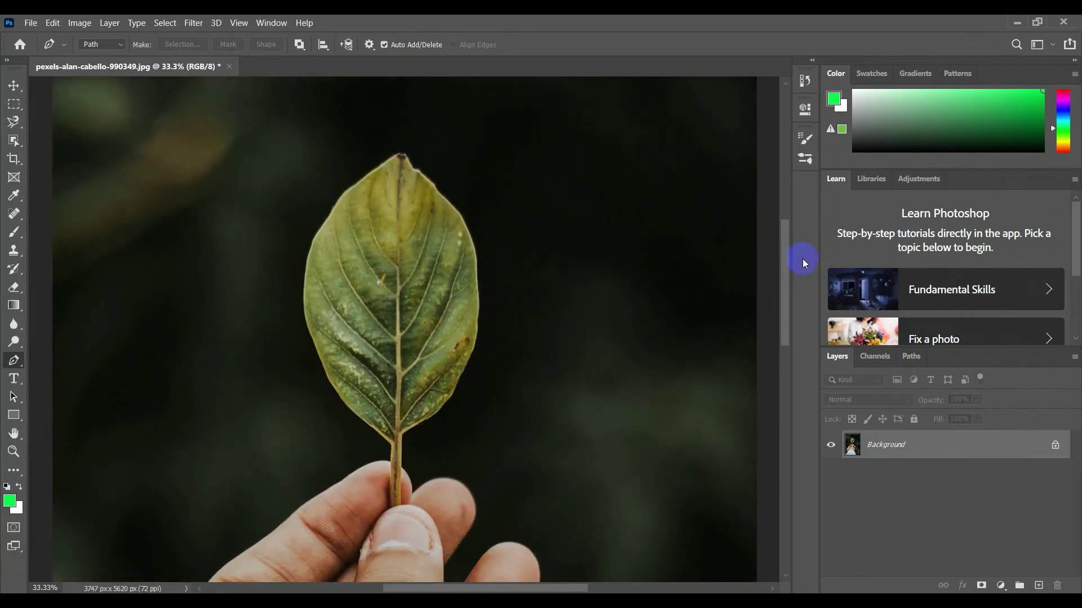
pyautogui.click(389, 506)
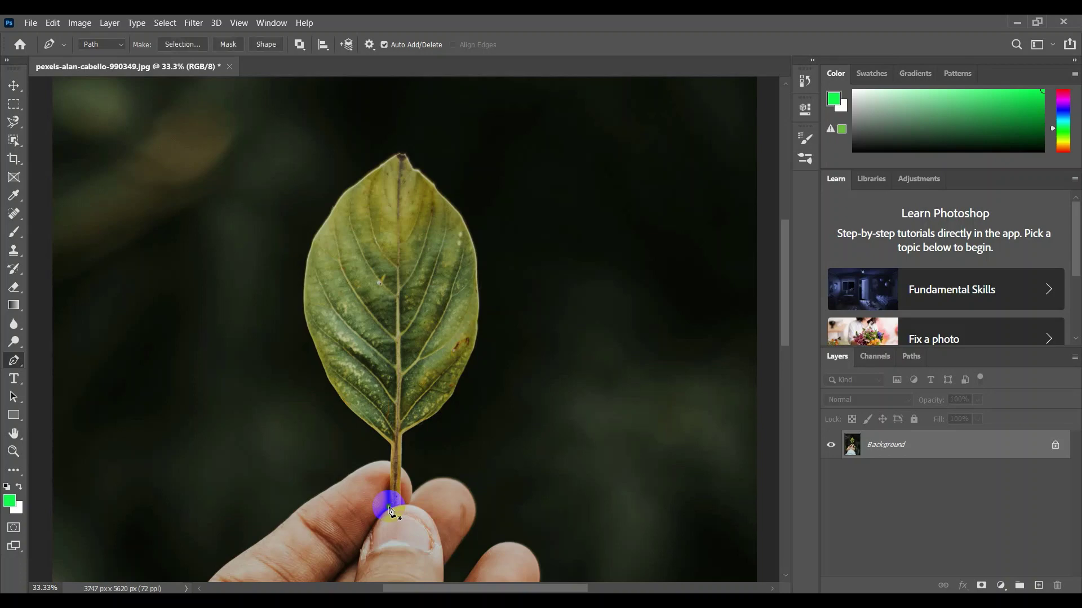
pyautogui.click(391, 453)
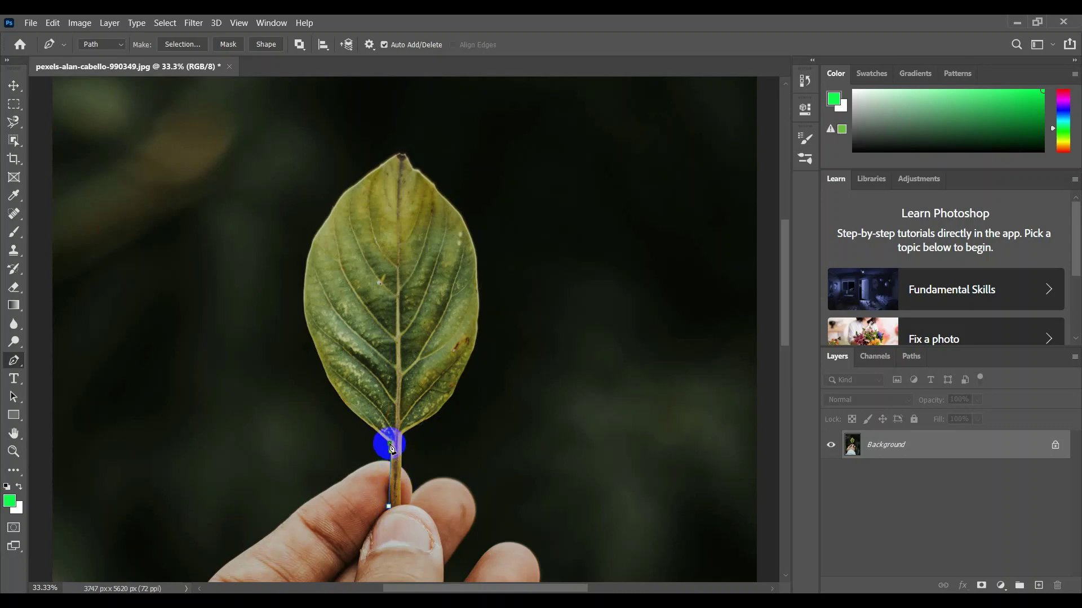
pyautogui.click(389, 444)
pyautogui.click(374, 431)
pyautogui.click(355, 416)
pyautogui.click(336, 393)
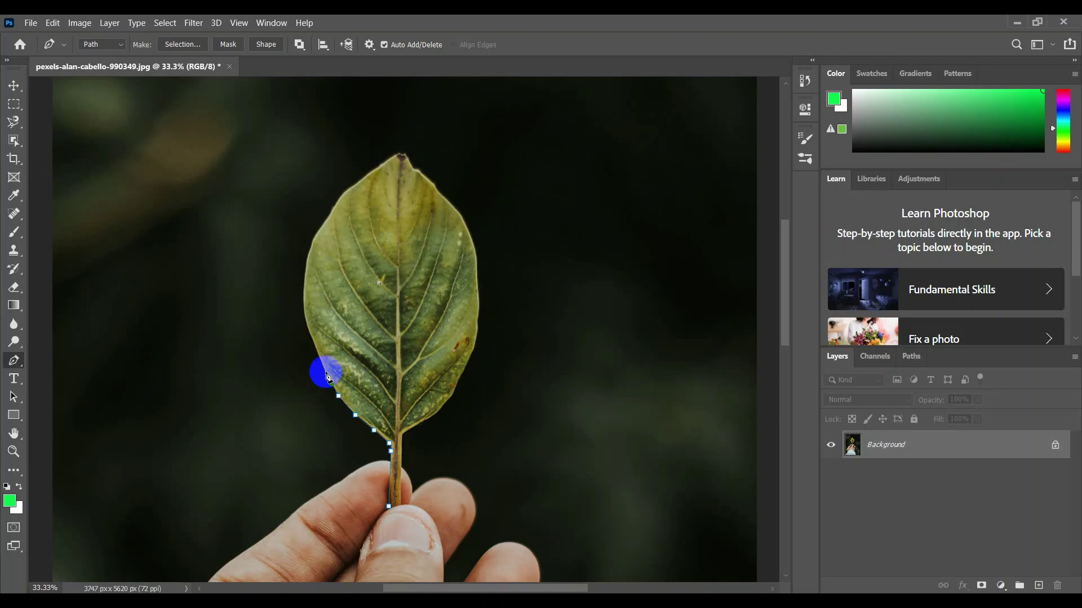
# - Continue the pen path up the leaf's lower-left edge to its widest point with closely spaced anchor points
pyautogui.click(332, 384)
pyautogui.click(324, 373)
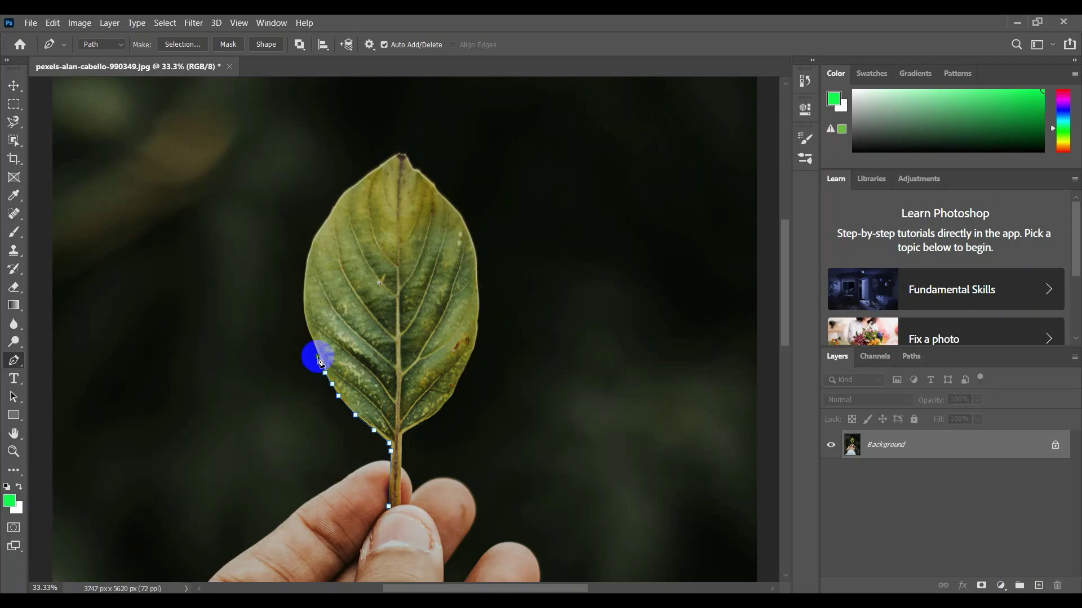
pyautogui.click(317, 357)
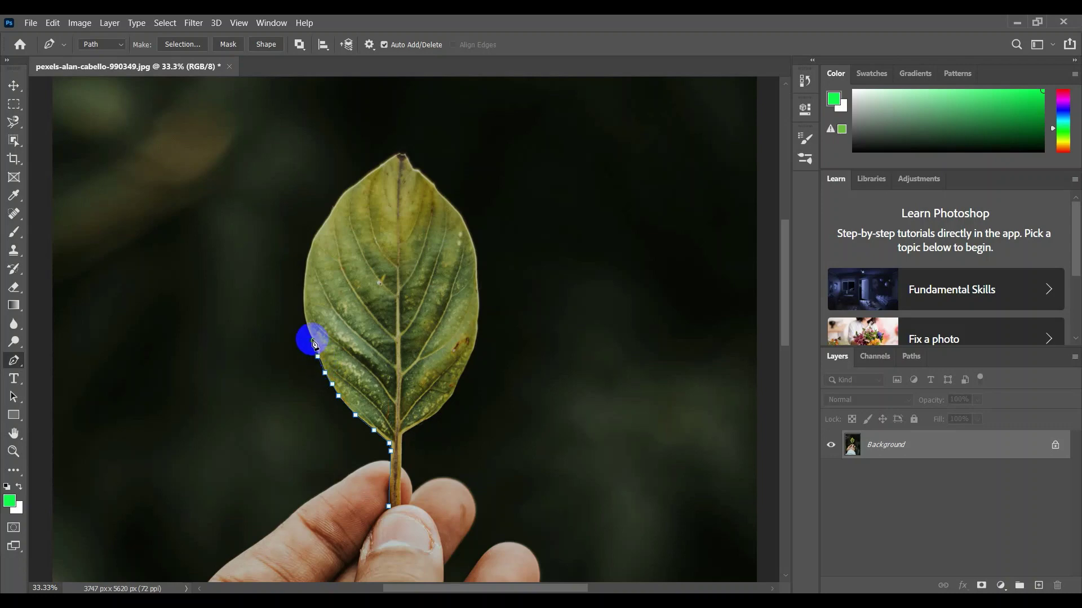
pyautogui.click(313, 341)
pyautogui.click(306, 327)
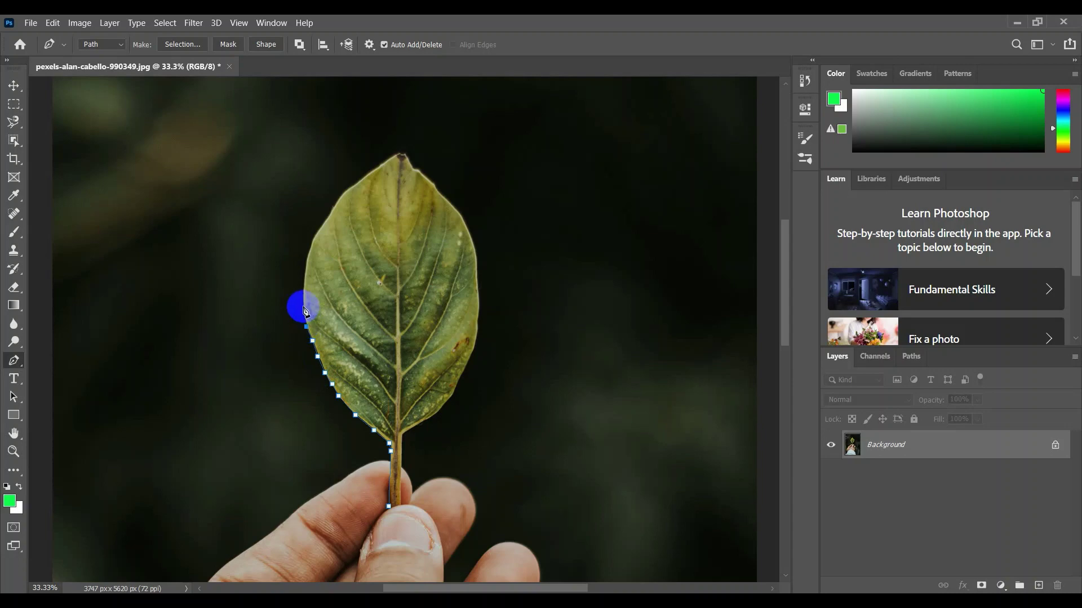
pyautogui.click(303, 305)
pyautogui.click(303, 282)
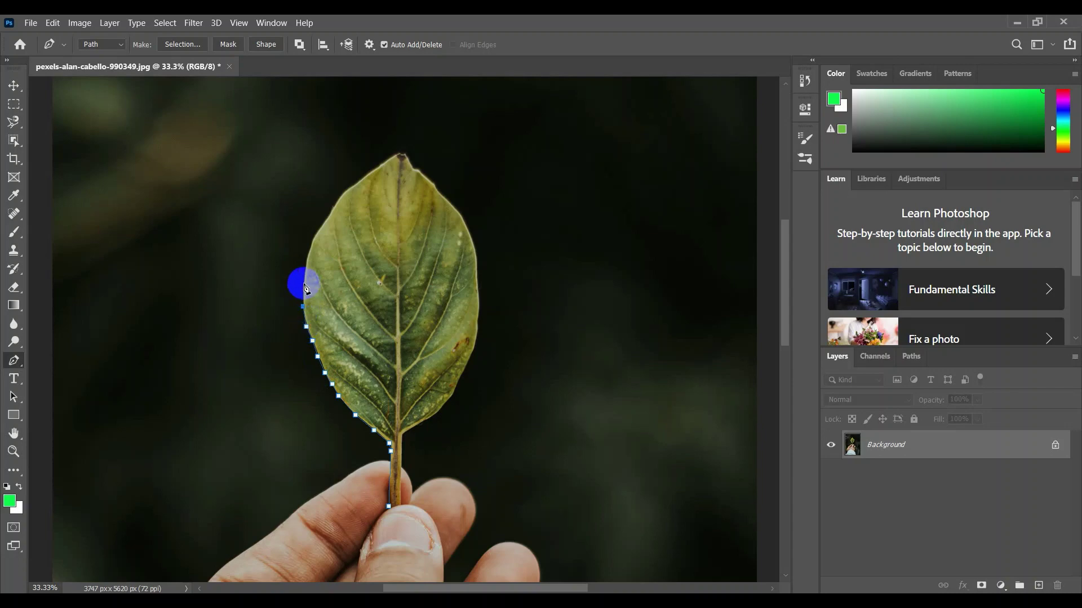
# - Extend the pen path from the leaf's widest point along its upper-left edge and end the open path there
pyautogui.click(307, 260)
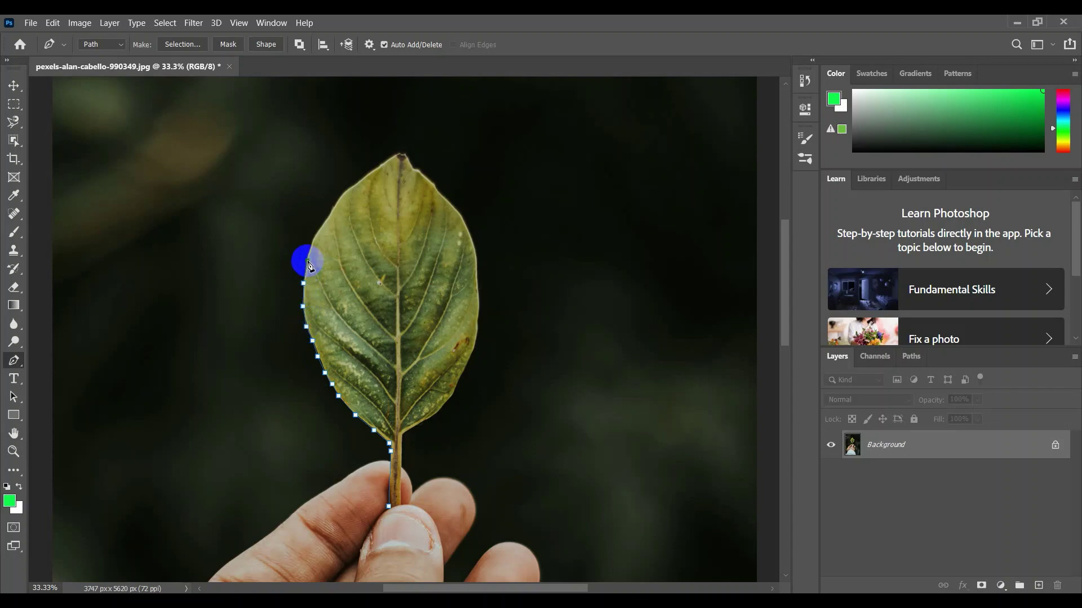
pyautogui.click(309, 245)
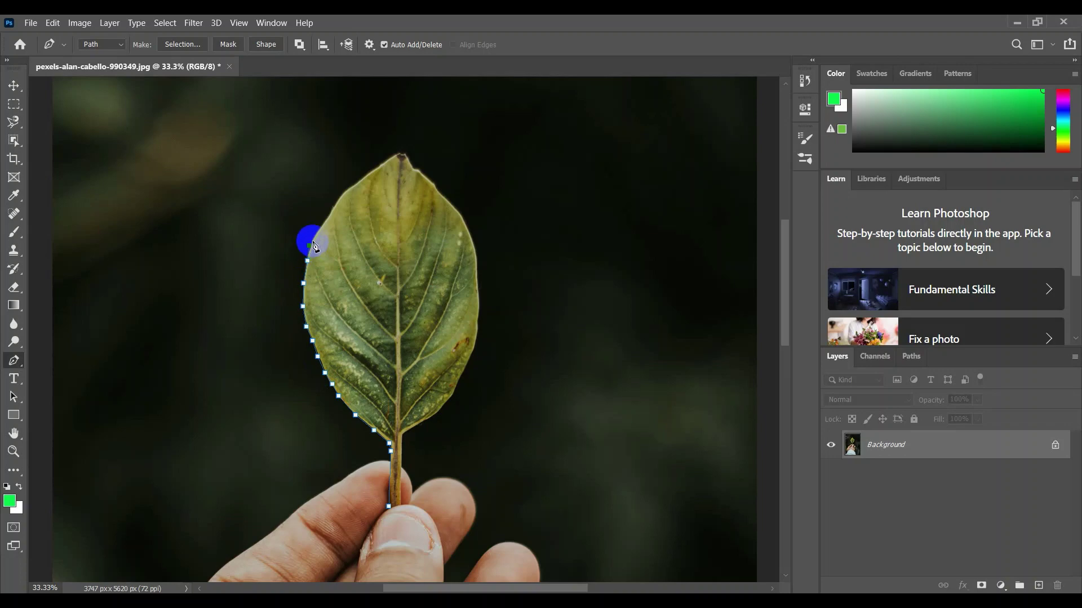
pyautogui.click(313, 236)
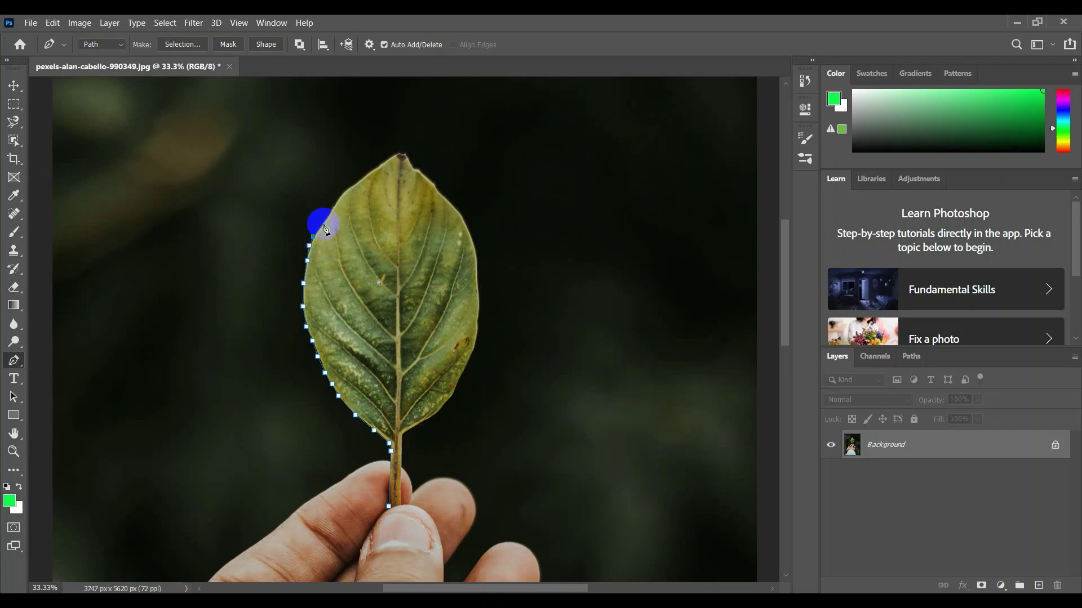
pyautogui.click(322, 223)
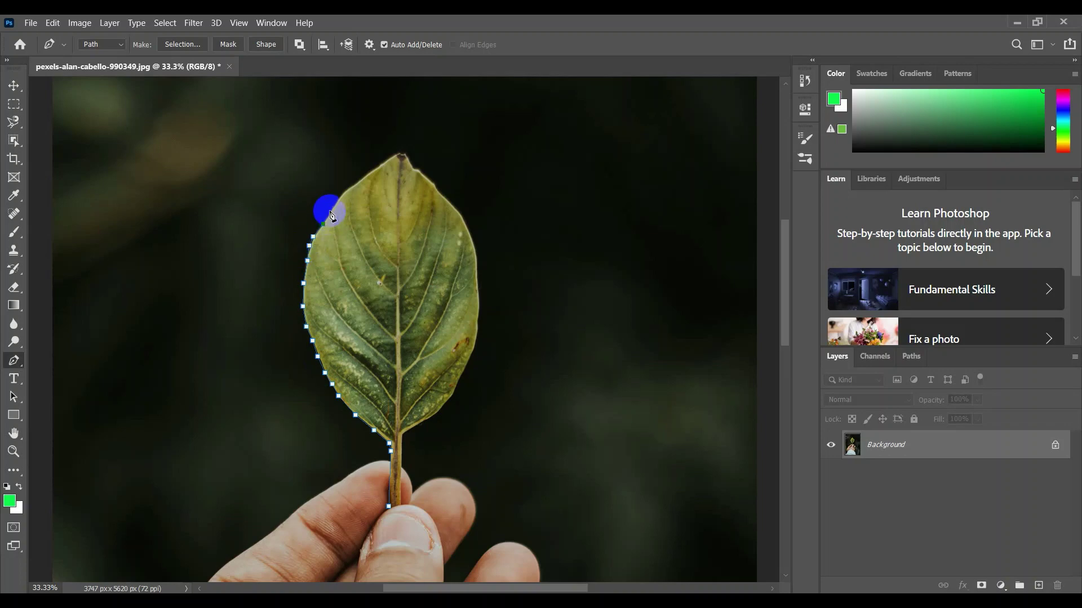
pyautogui.click(330, 210)
pyautogui.press('Escape')
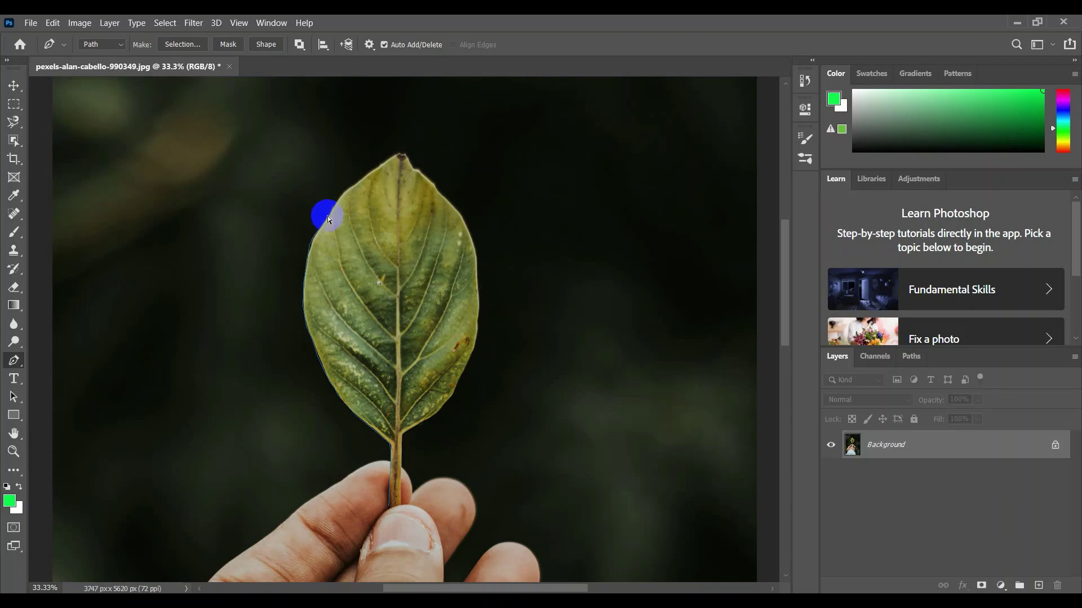
# - Resume the open pen path and trace the leaf's upper-left edge up to its tip with closely spaced anchor points
pyautogui.keyDown('ctrl'); pyautogui.click(328, 217); pyautogui.keyUp('ctrl')
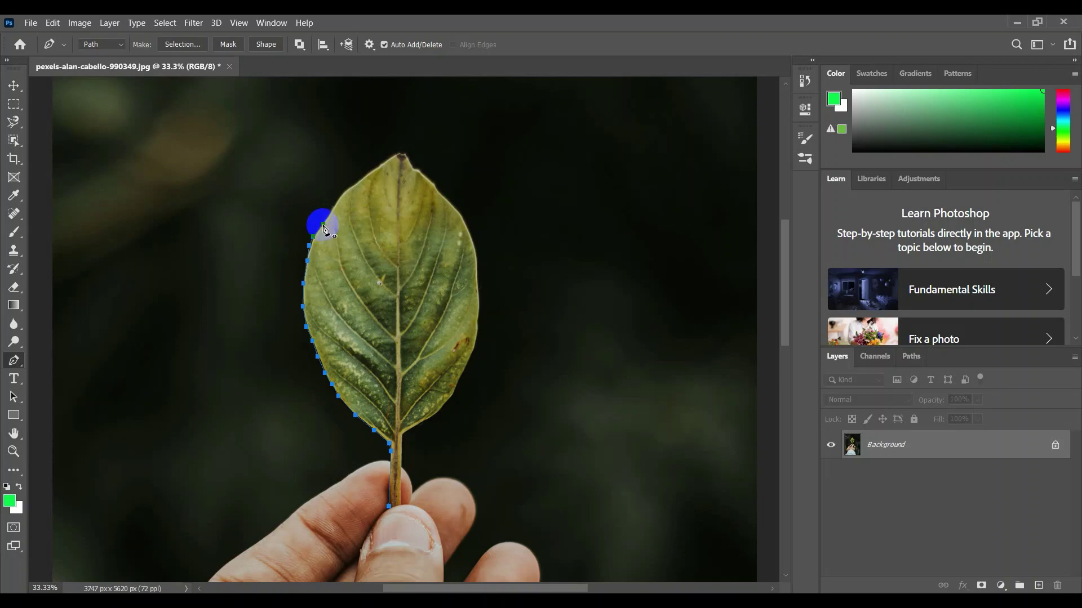
pyautogui.click(324, 225)
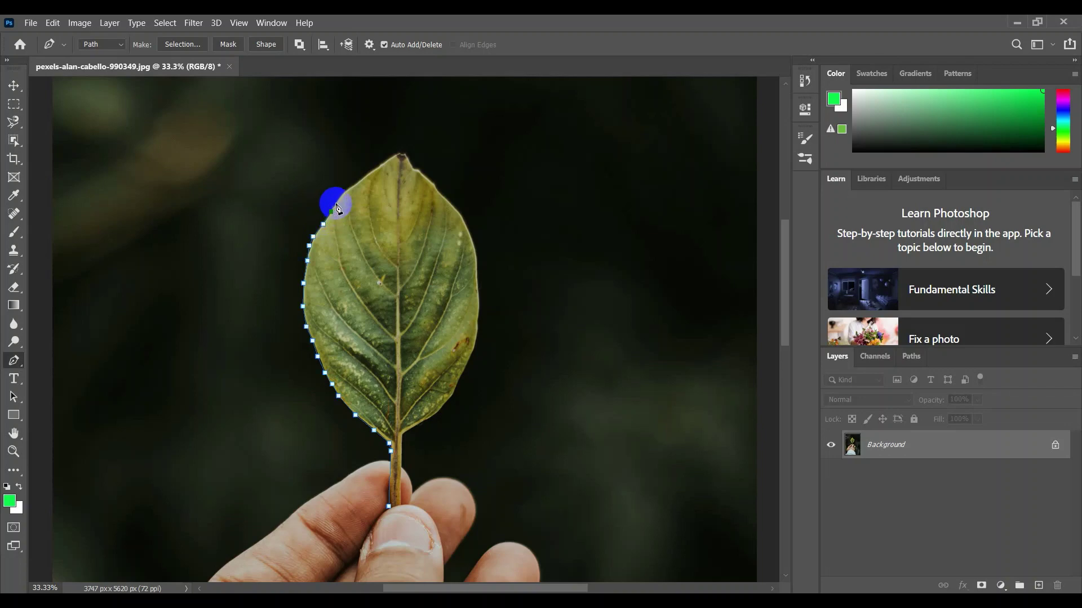
pyautogui.click(331, 211)
pyautogui.click(336, 203)
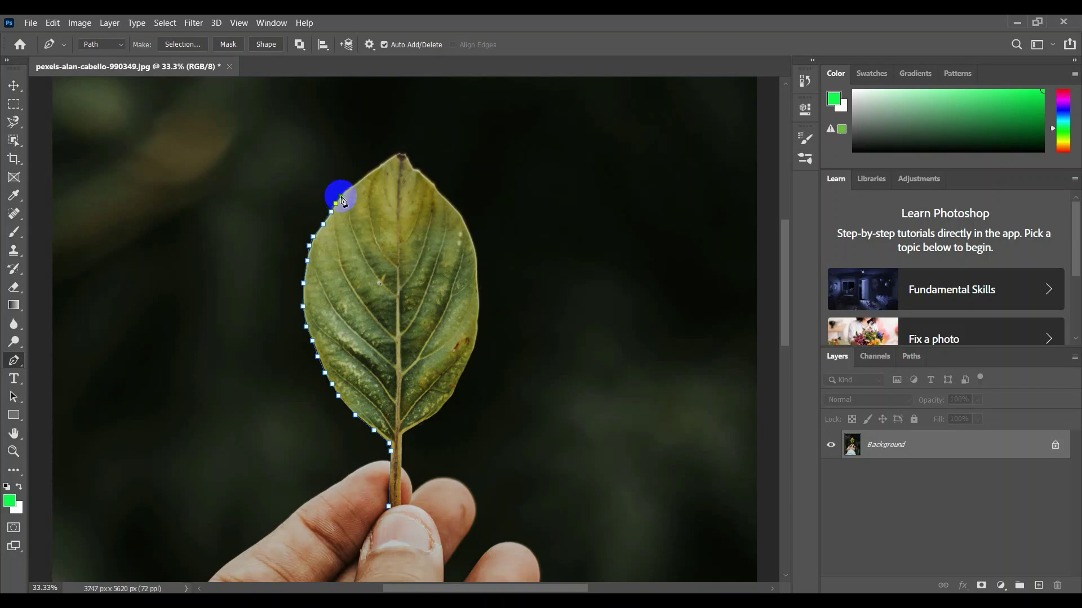
pyautogui.click(340, 196)
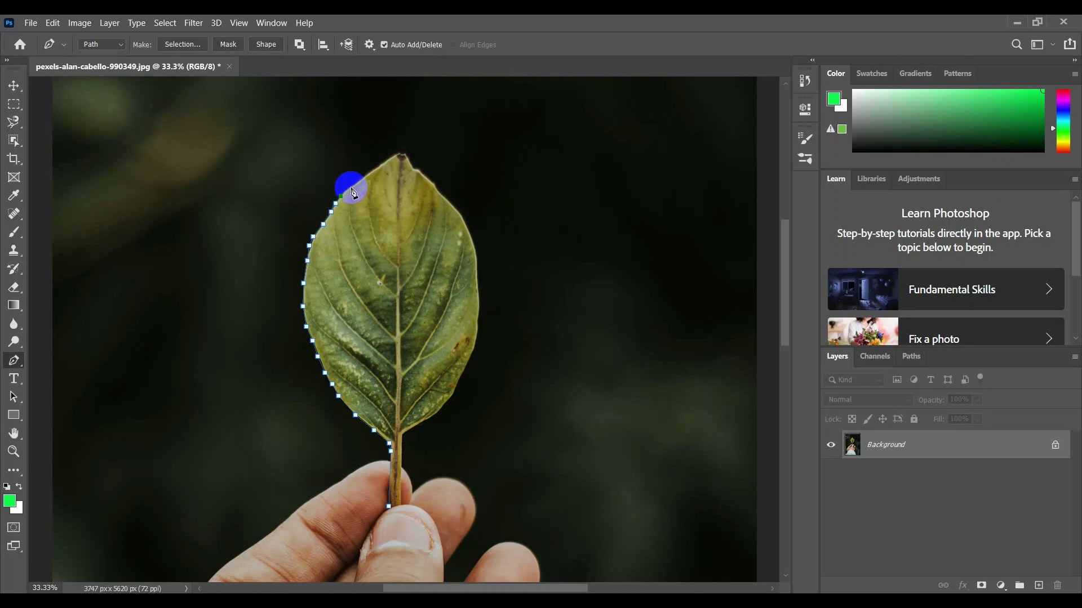
pyautogui.click(351, 187)
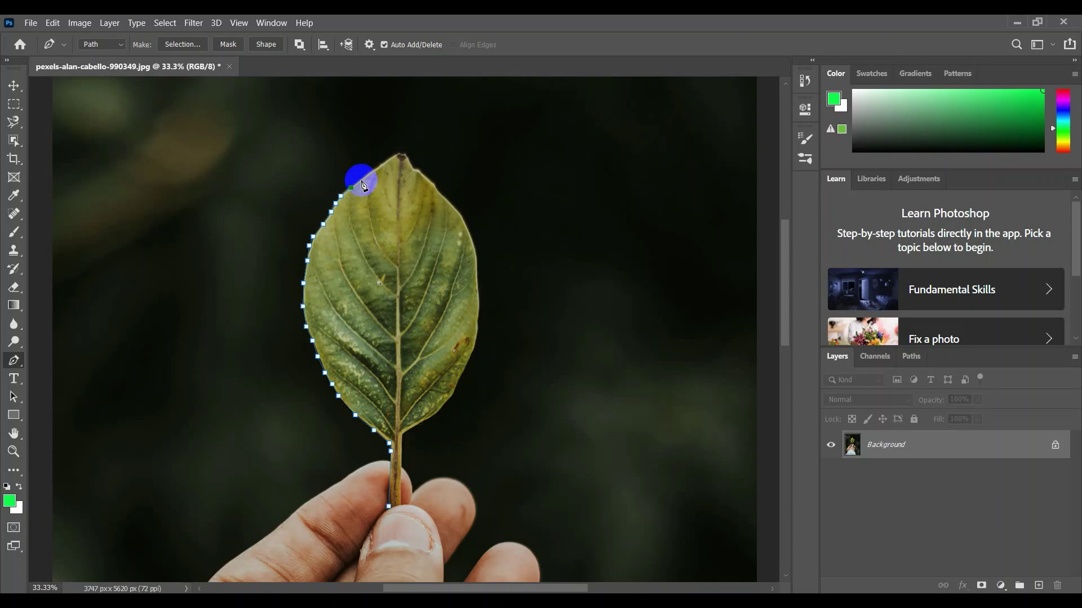
pyautogui.click(361, 180)
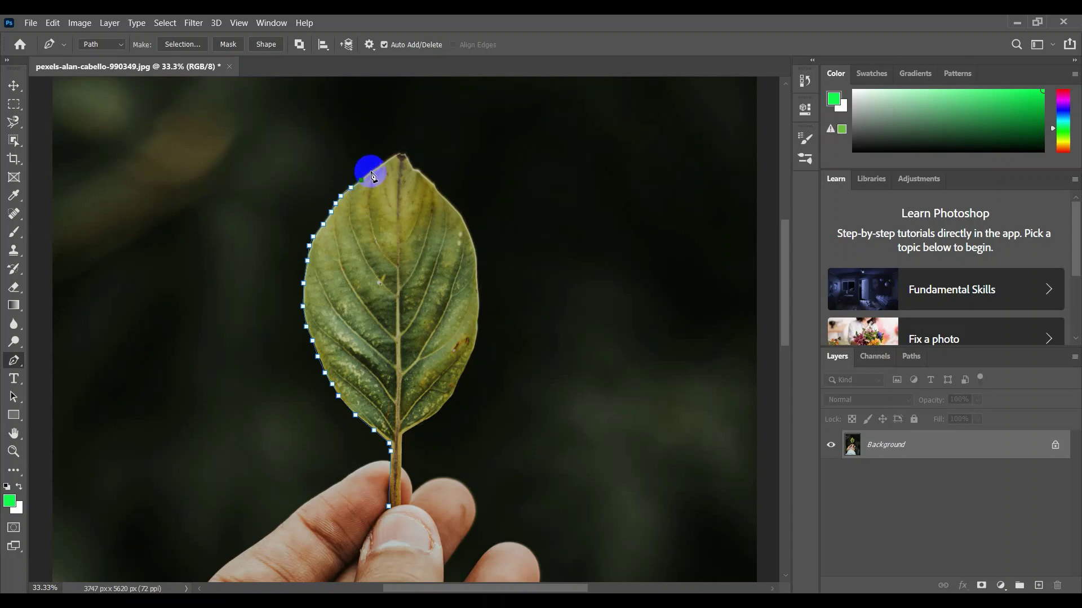
pyautogui.click(371, 172)
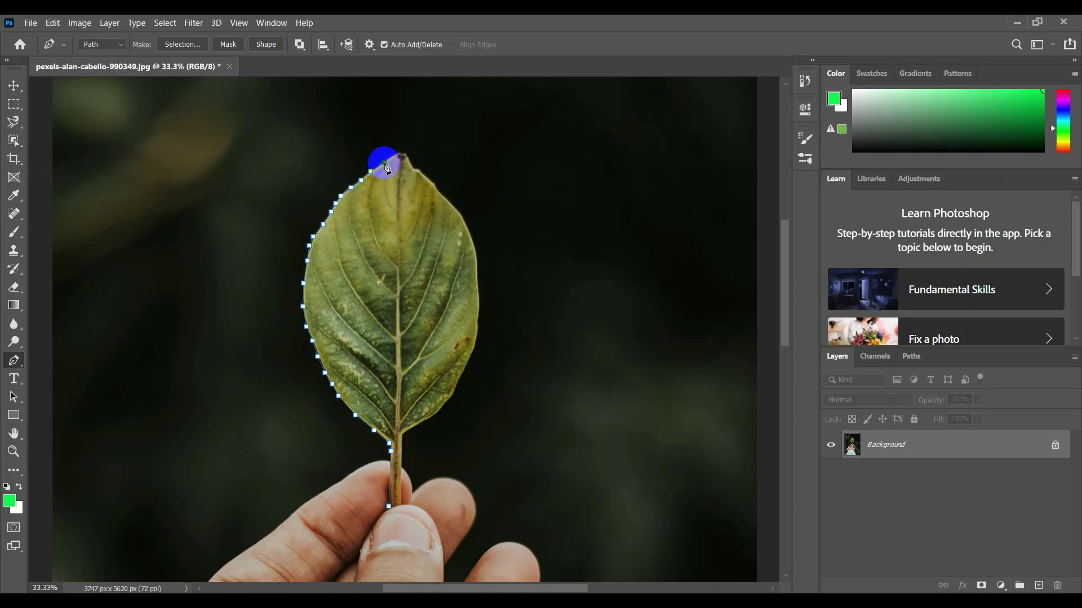
pyautogui.click(384, 163)
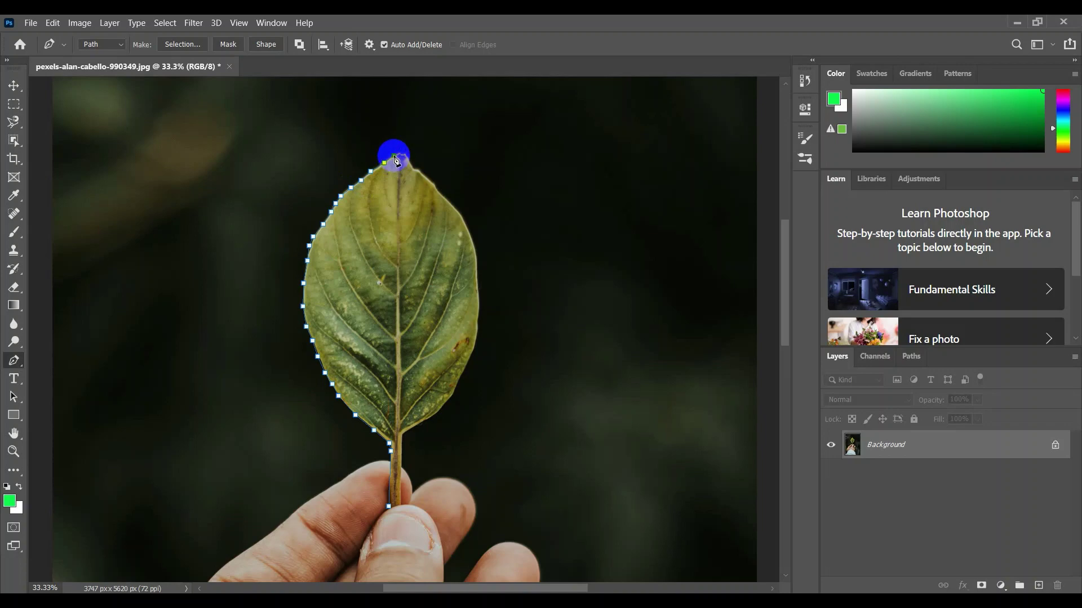
pyautogui.click(394, 157)
# - Trace around the leaf tip, down its right edge and stem, and close the path at the stem's base
pyautogui.moveTo(402, 158); pyautogui.dragTo(405, 158)
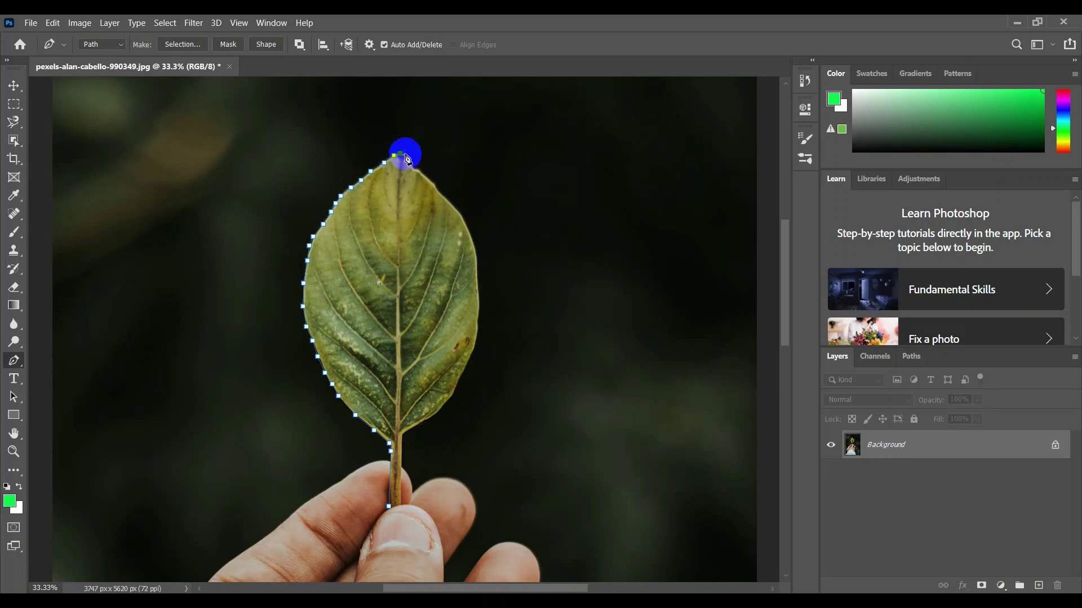
pyautogui.click(405, 153)
pyautogui.moveTo(407, 160)
pyautogui.mouseDown()
pyautogui.moveTo(465, 226)
pyautogui.moveTo(482, 309)
pyautogui.moveTo(457, 397)
pyautogui.moveTo(405, 438)
pyautogui.moveTo(403, 508)
pyautogui.moveTo(392, 511)
pyautogui.mouseUp()
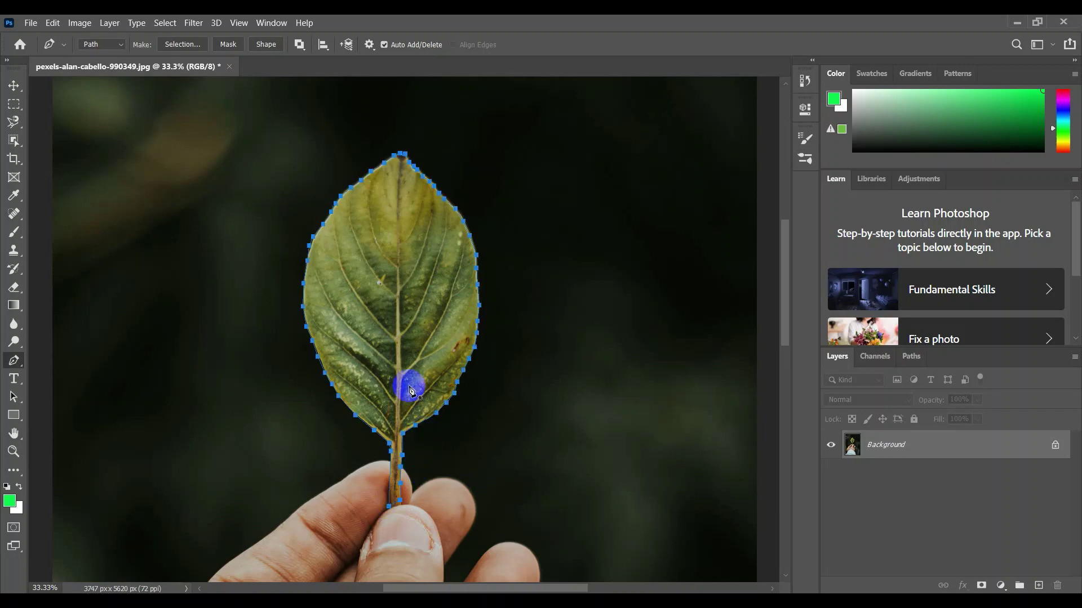
# - Convert the closed leaf path into a new anti-aliased selection with a 0-pixel feather radius
pyautogui.rightClick(398, 354)
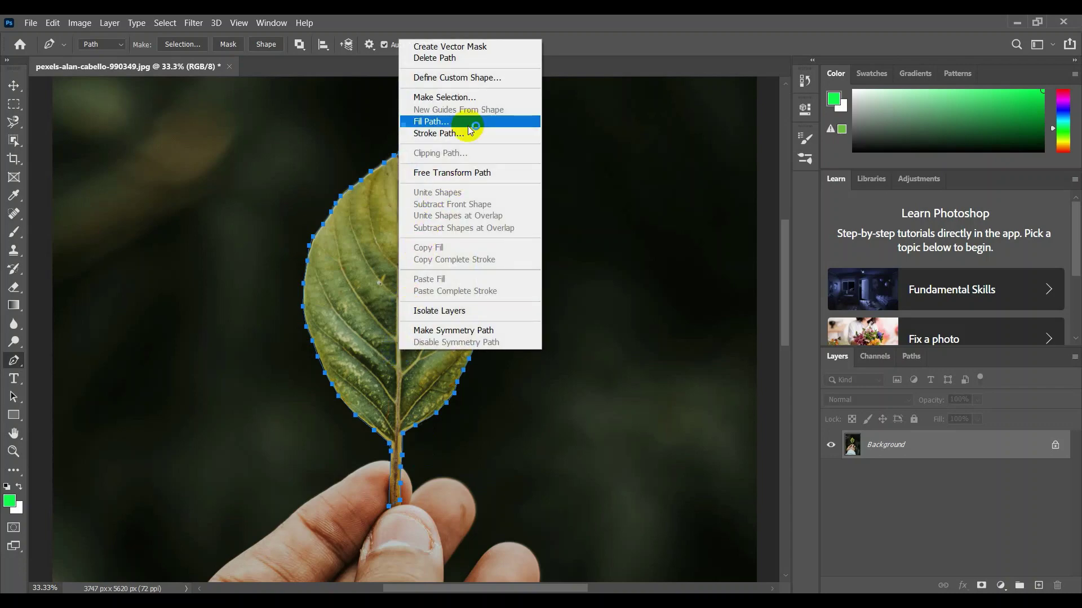
pyautogui.click(454, 98)
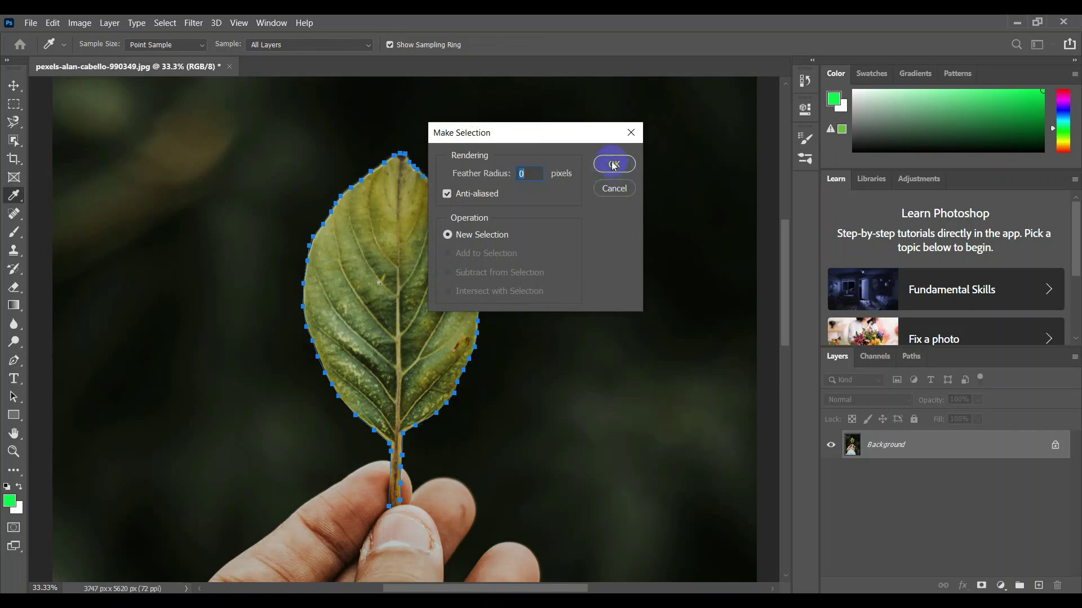
pyautogui.click(613, 164)
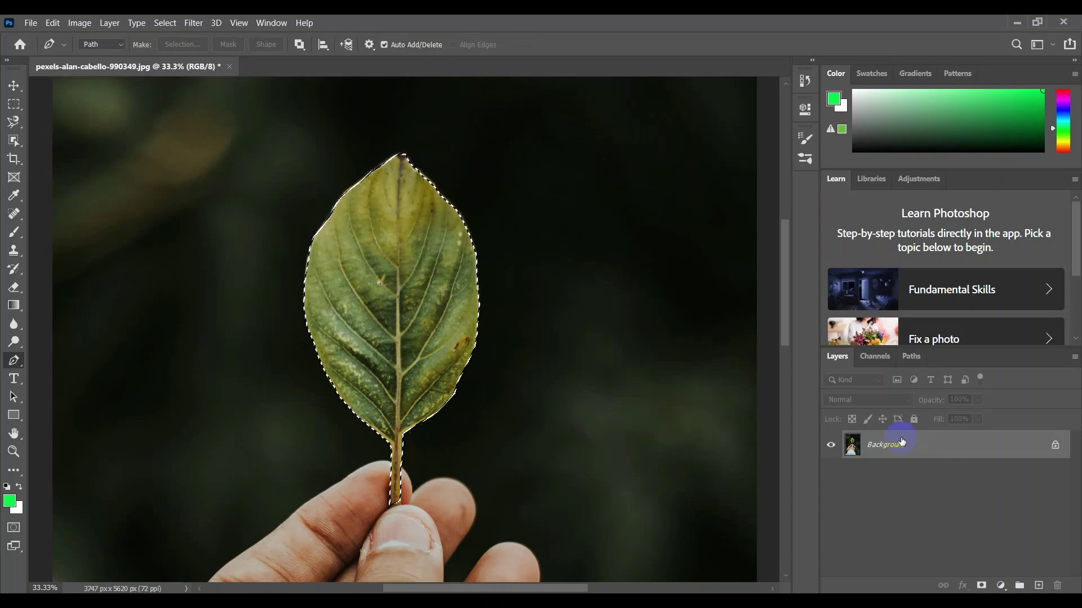
# - Copy the selected leaf from the background to its own layer and check the cutout with the background temporarily hidden
pyautogui.moveTo(902, 441); pyautogui.dragTo(900, 439)
pyautogui.hotkey('ctrl', 'j')
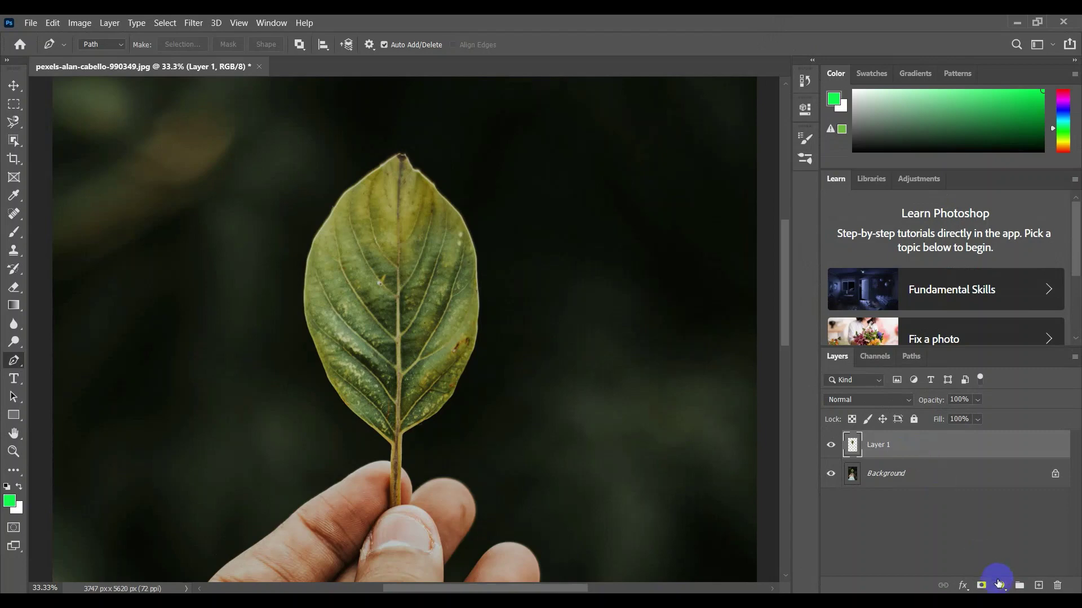
pyautogui.click(831, 474)
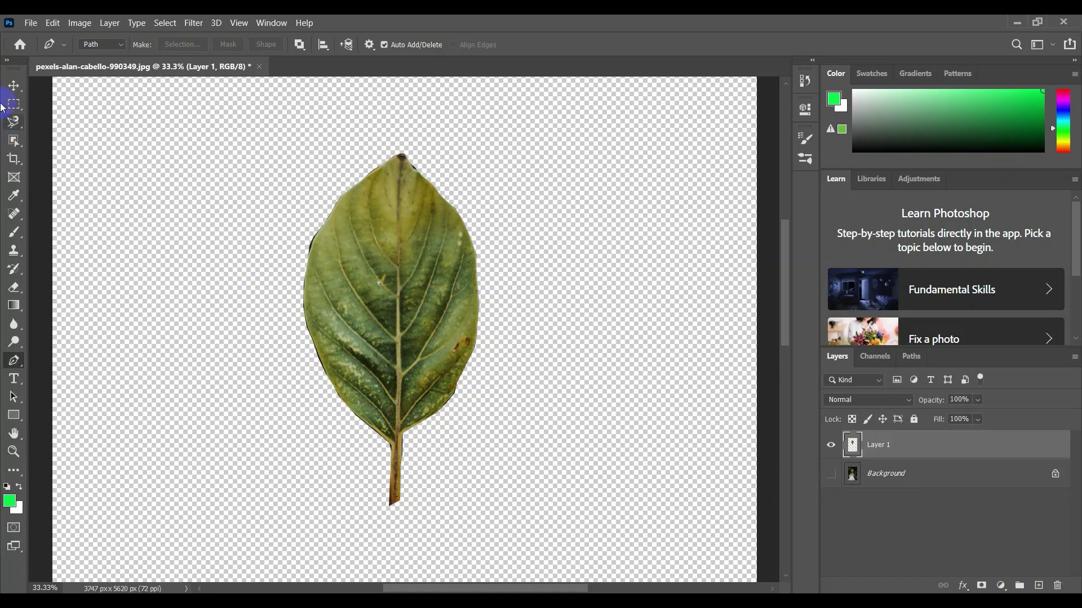
pyautogui.click(15, 86)
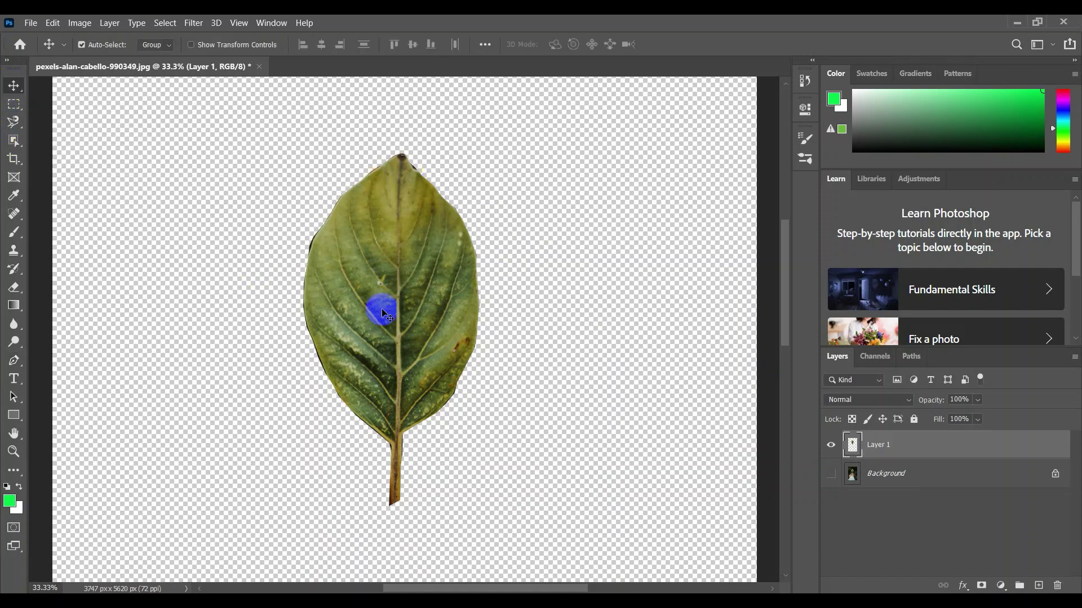
pyautogui.click(830, 473)
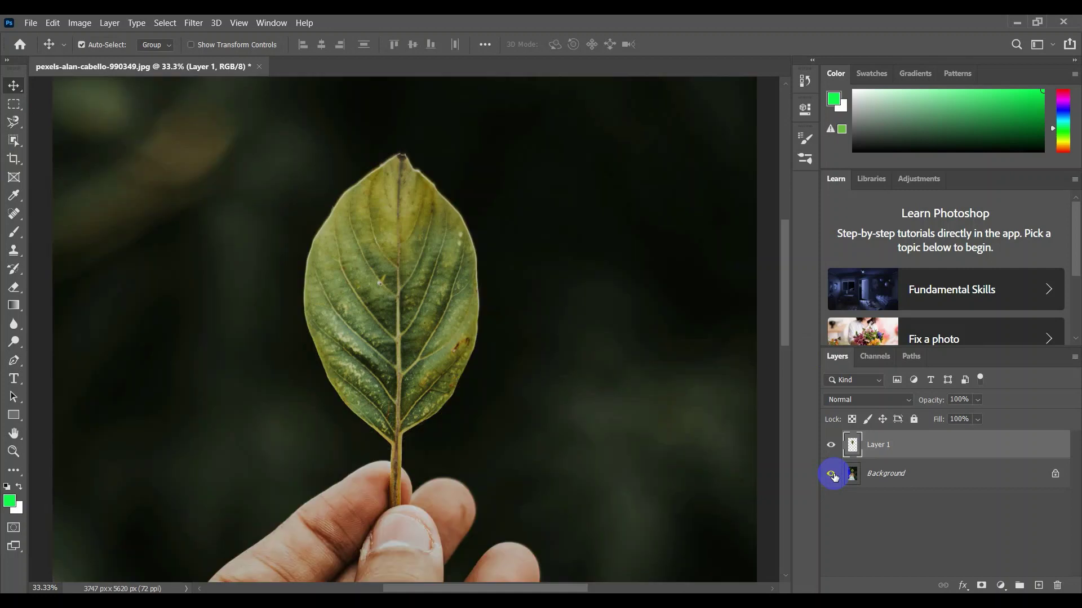
# - Convert the leaf layer to a smart object and put it in a new Pass Through group named Group 1
pyautogui.rightClick(878, 449)
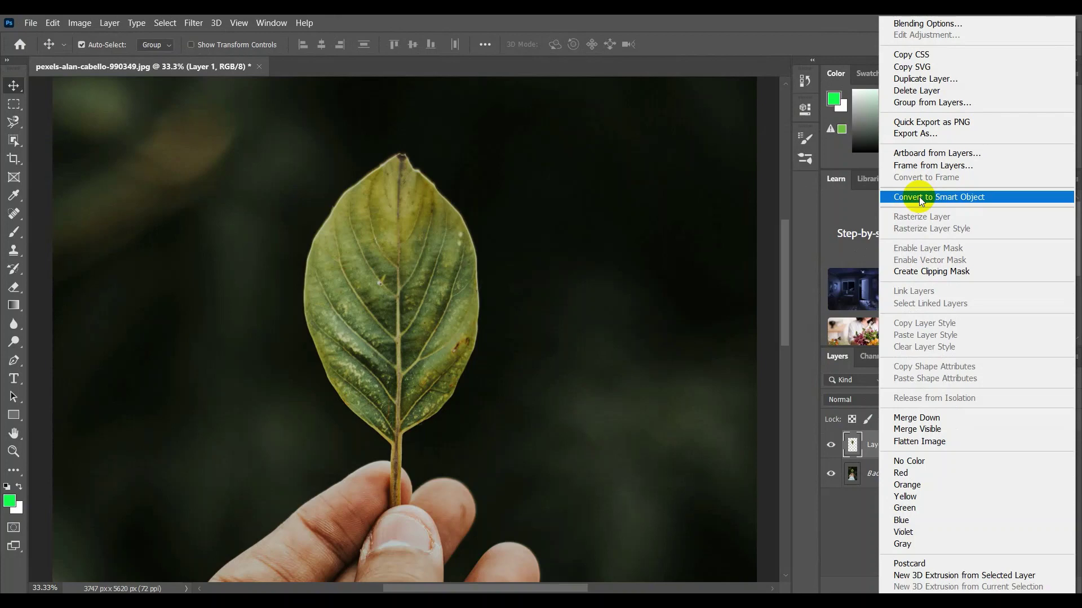
pyautogui.click(919, 197)
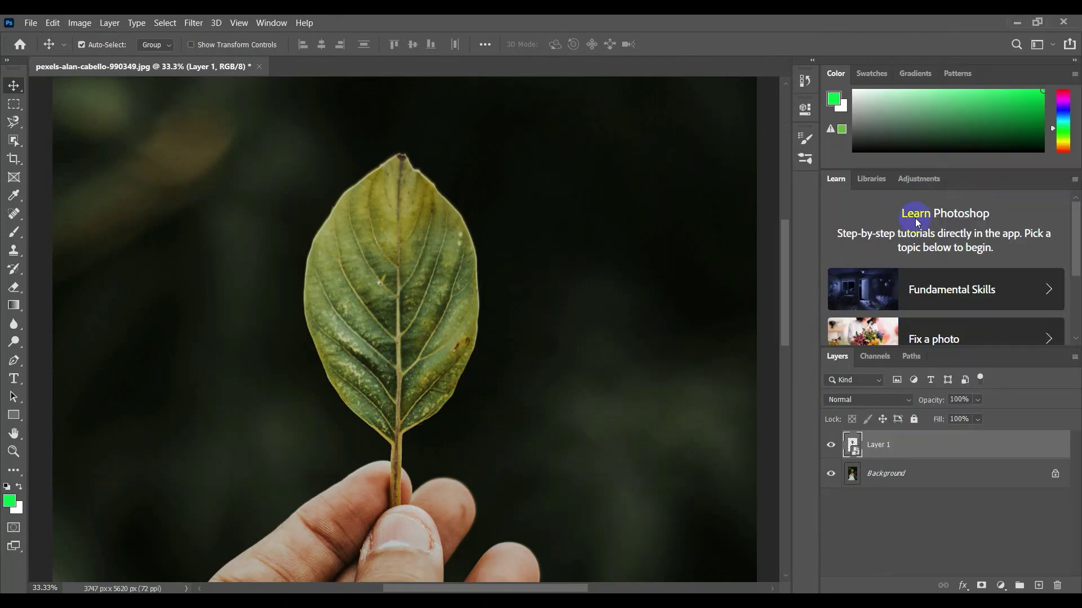
pyautogui.rightClick(896, 453)
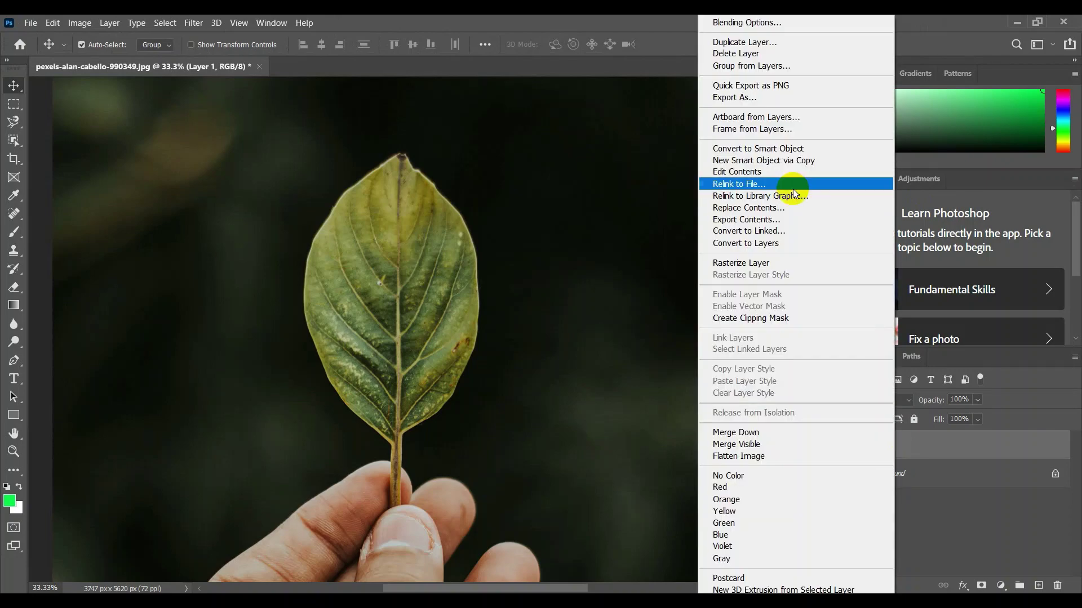
pyautogui.click(732, 66)
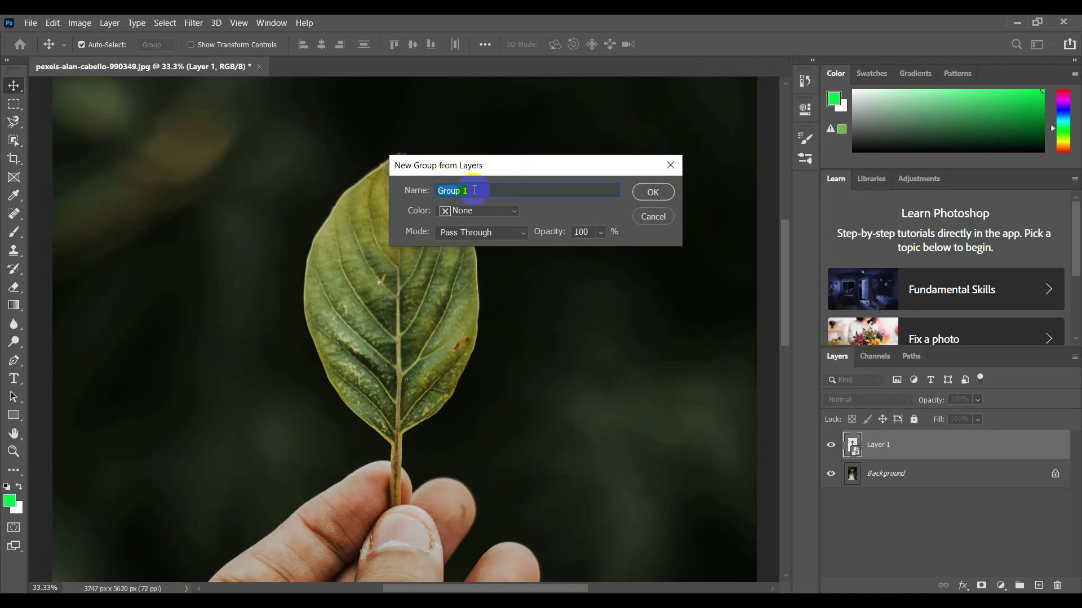
pyautogui.click(644, 193)
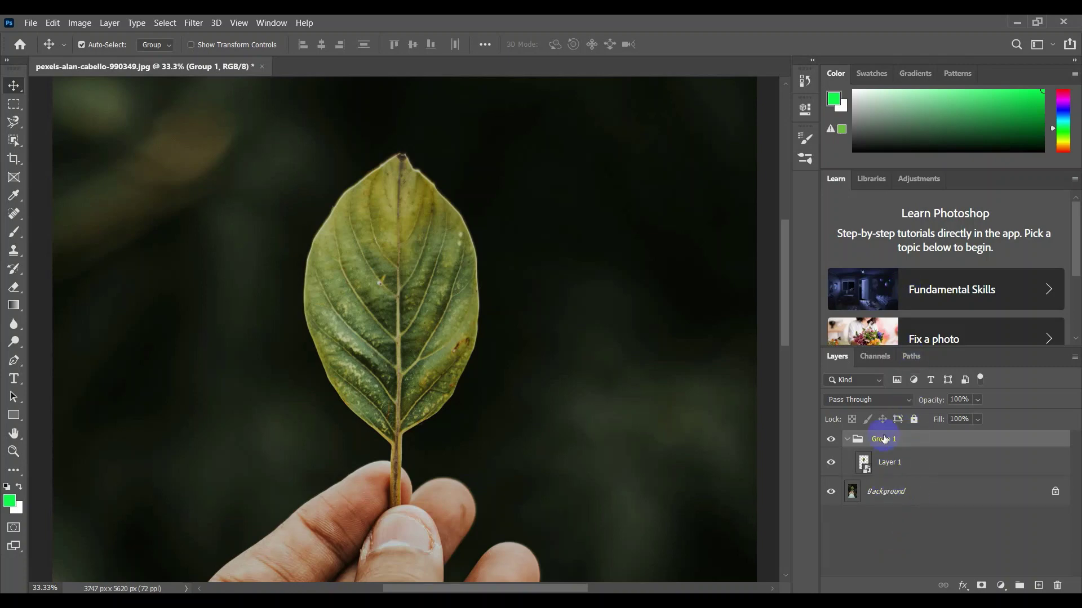
pyautogui.click(847, 440)
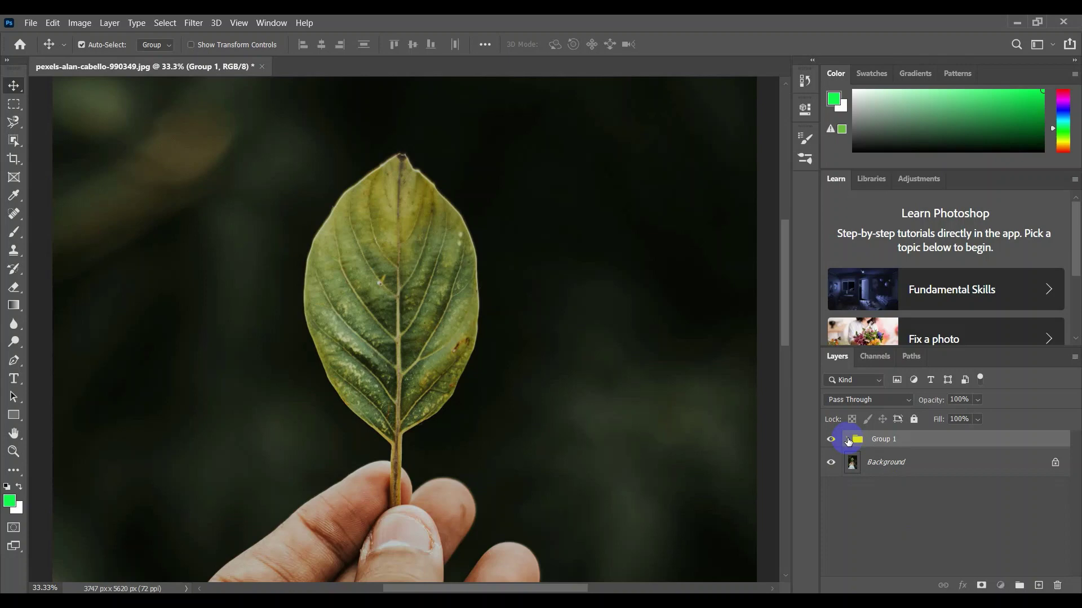
pyautogui.click(847, 440)
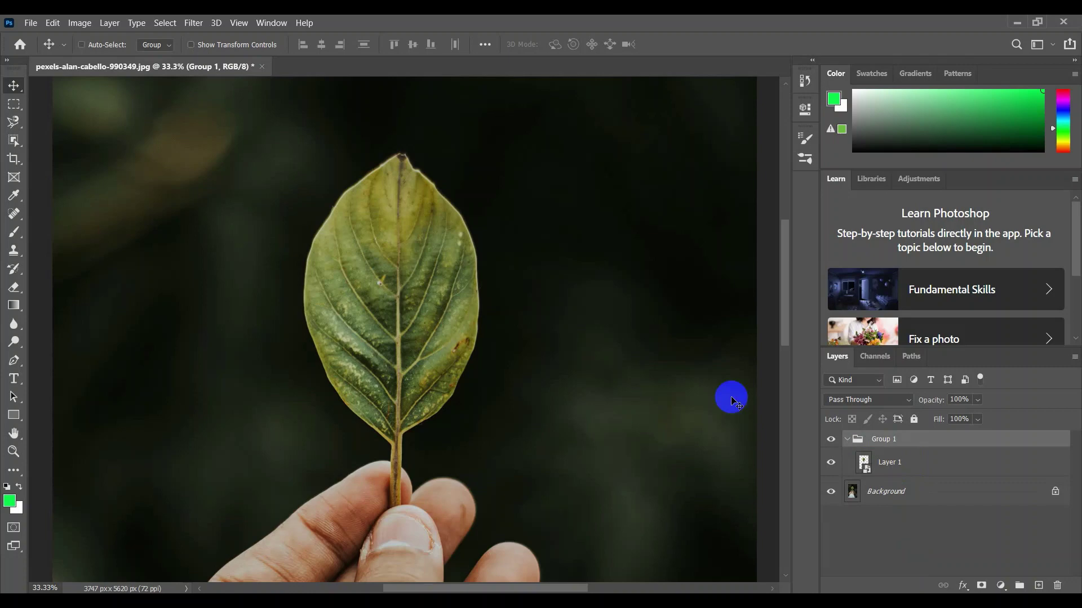
# - Duplicate the leaf smart object inside Group 1 and set the copy's blend mode to Screen
pyautogui.click(882, 465)
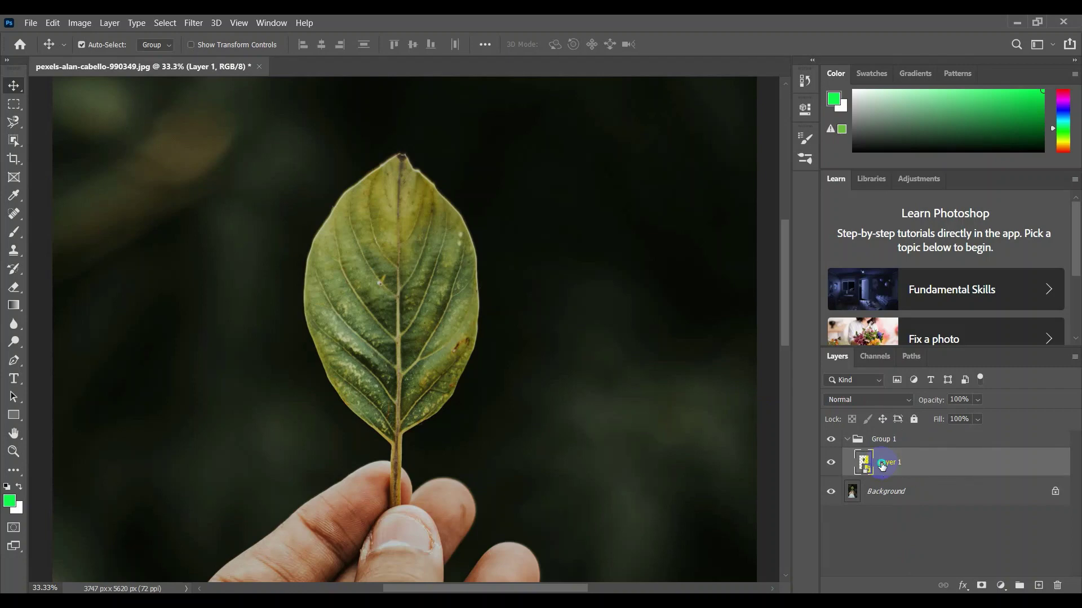
pyautogui.rightClick(882, 465)
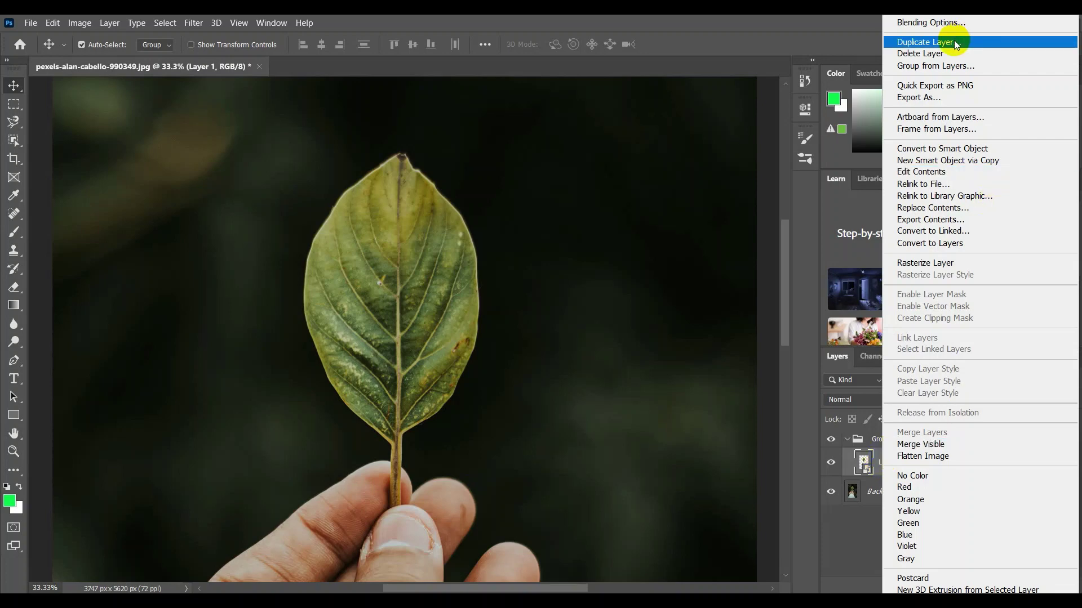
pyautogui.click(860, 524)
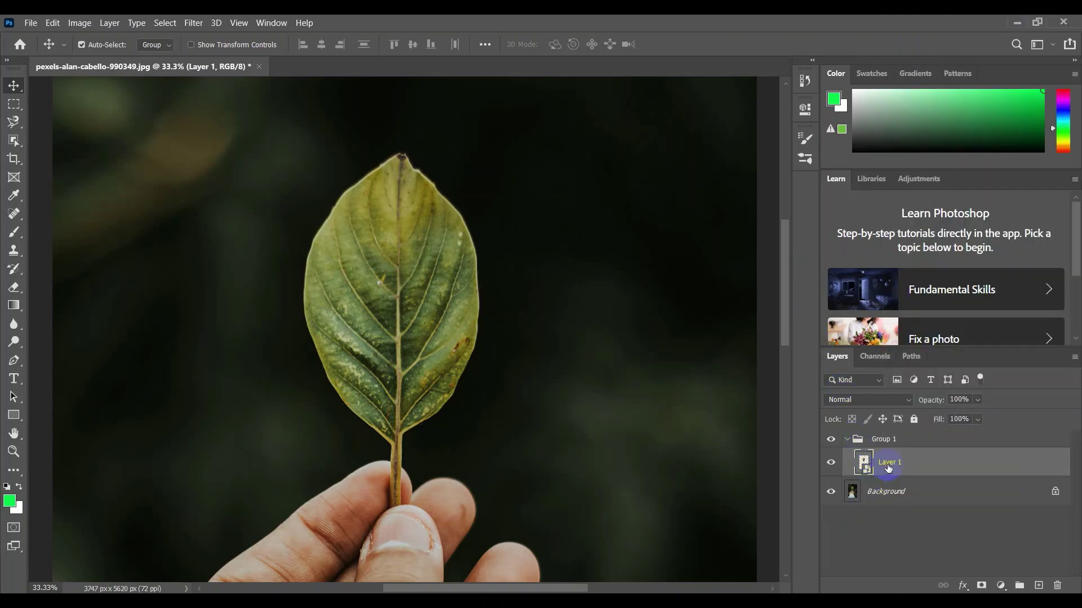
pyautogui.hotkey('ctrl', 'j')
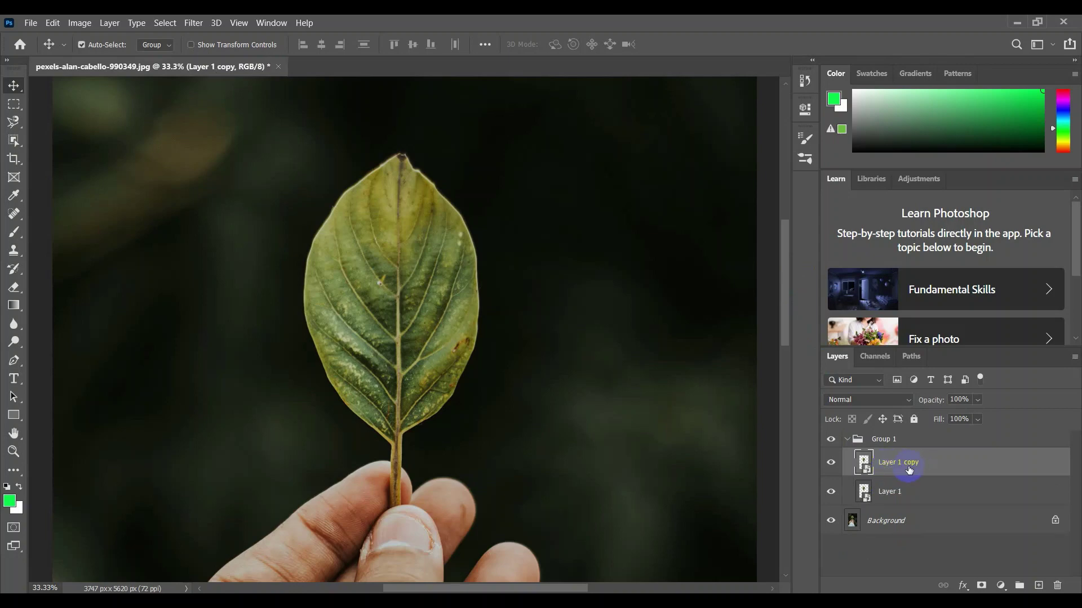
pyautogui.click(877, 401)
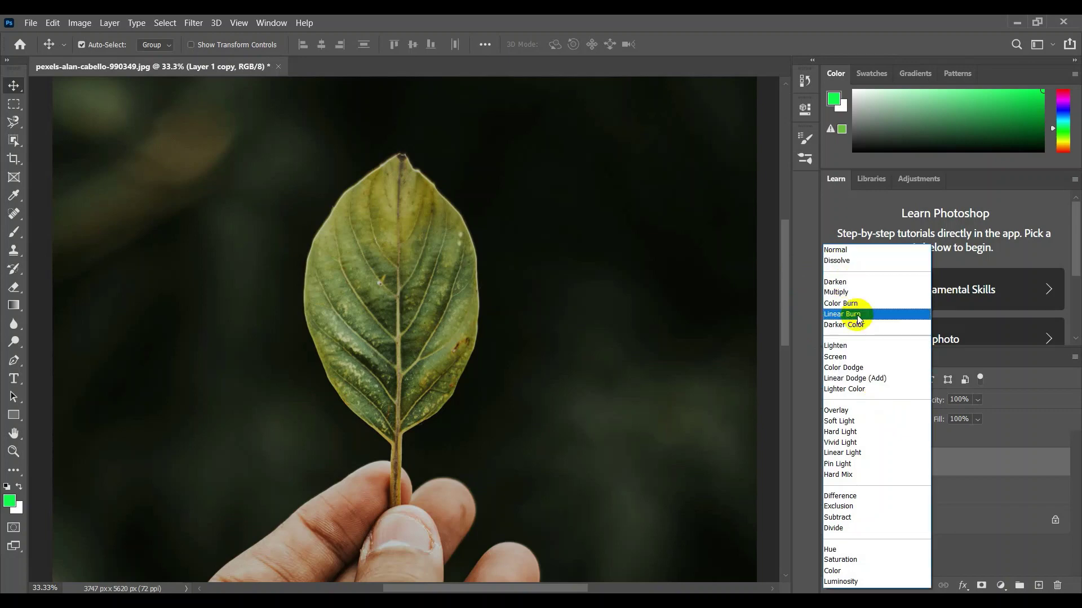
pyautogui.click(854, 357)
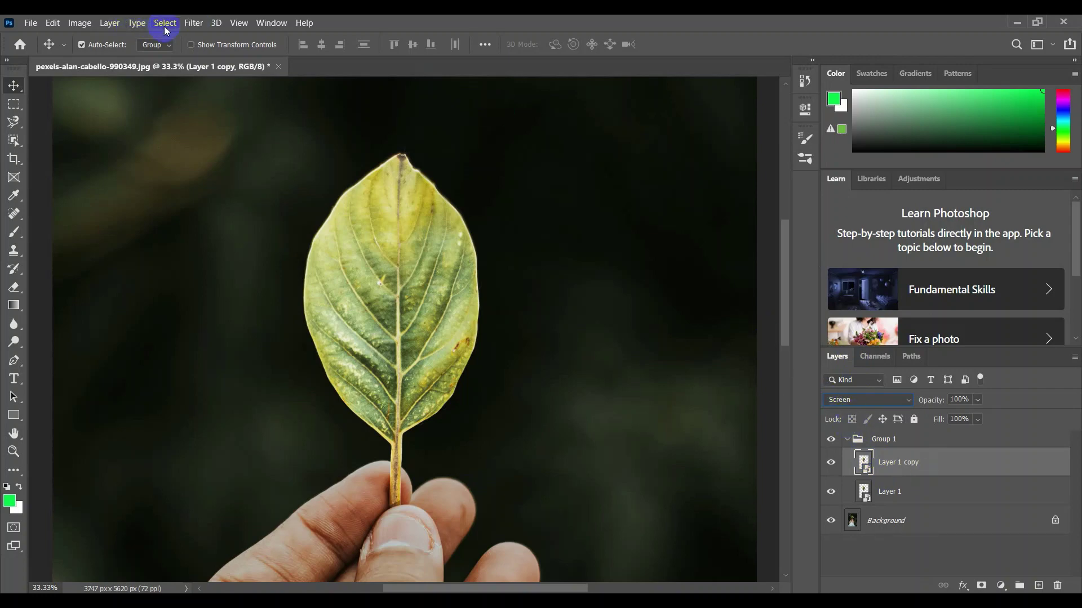
# - Apply a Gaussian Blur smart filter with a 5-pixel radius to the Screen-mode leaf copy
pyautogui.click(191, 25)
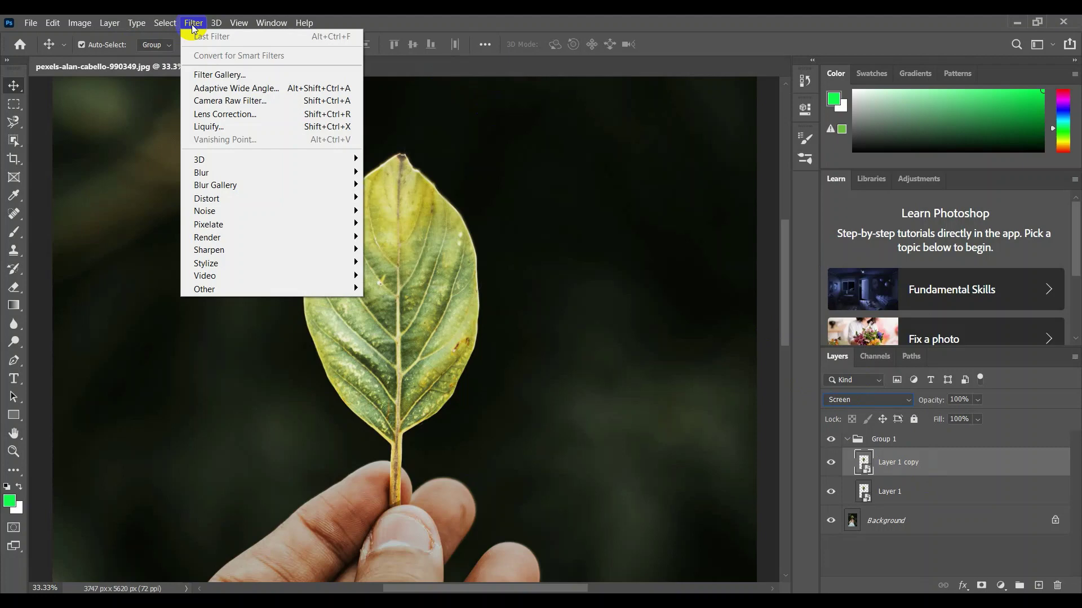
pyautogui.moveTo(239, 172)
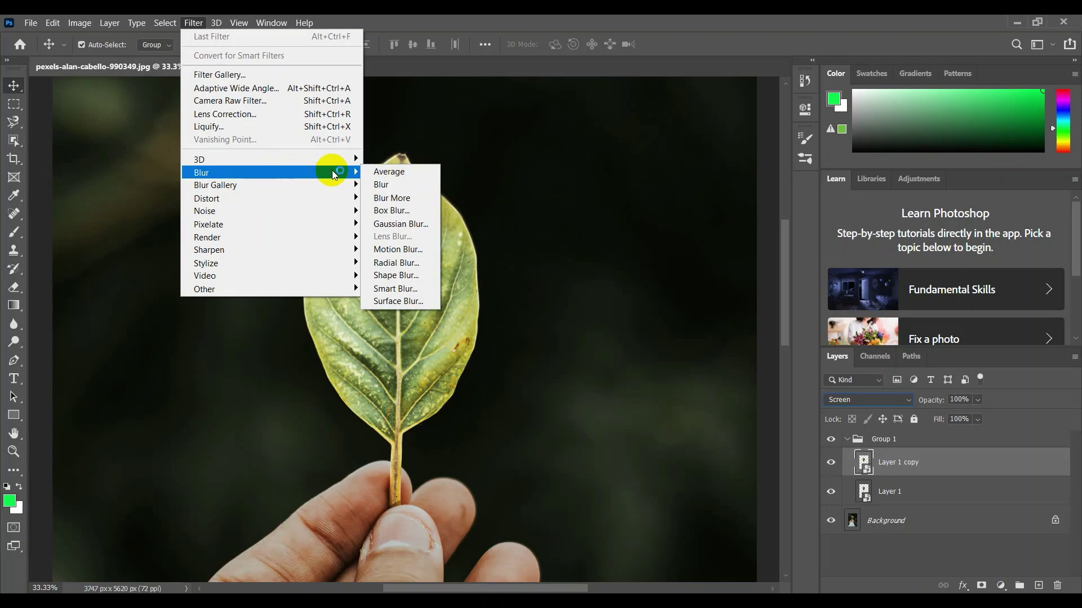
pyautogui.click(407, 225)
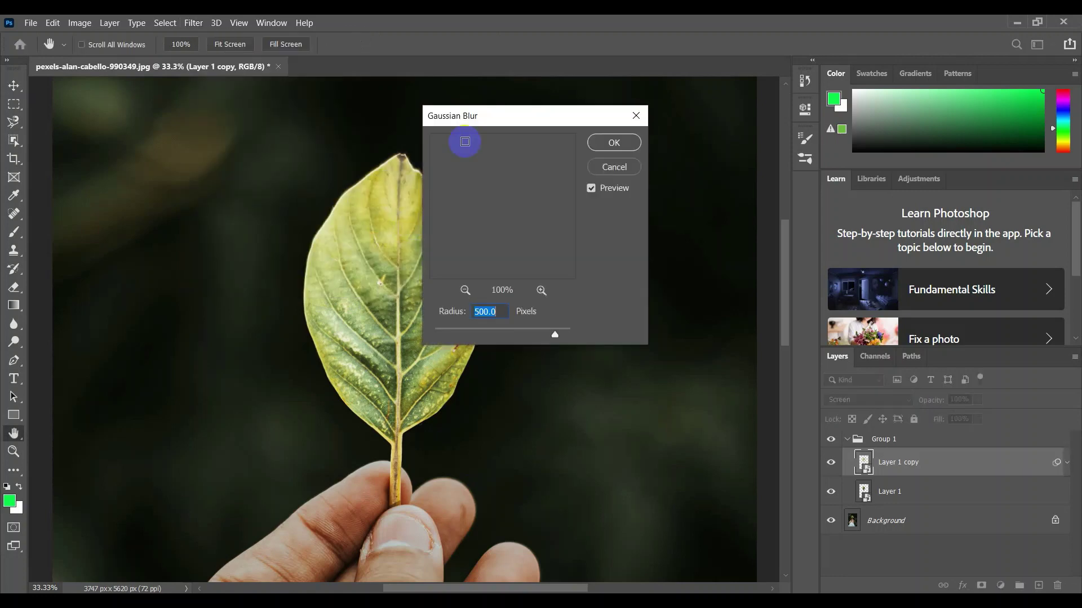
pyautogui.moveTo(477, 122); pyautogui.dragTo(759, 210)
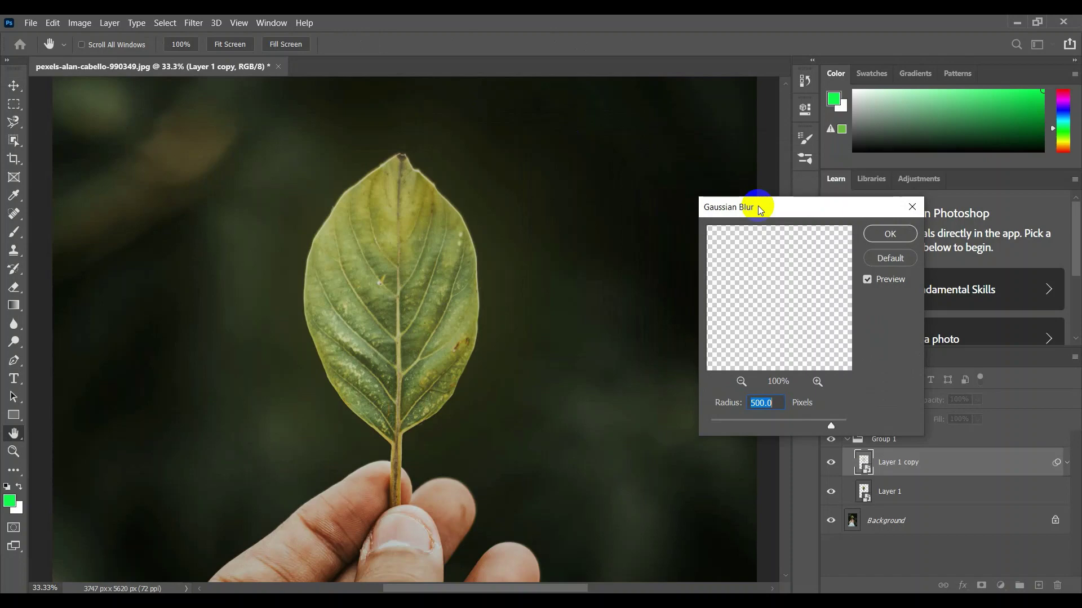
pyautogui.click(754, 401)
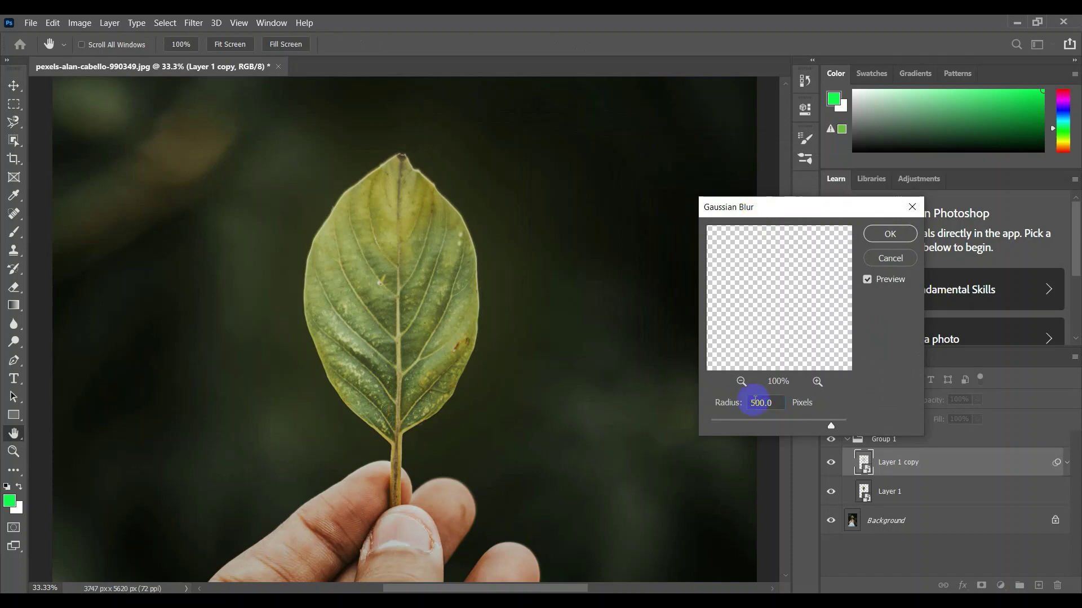
pyautogui.click(760, 403)
pyautogui.click(780, 423)
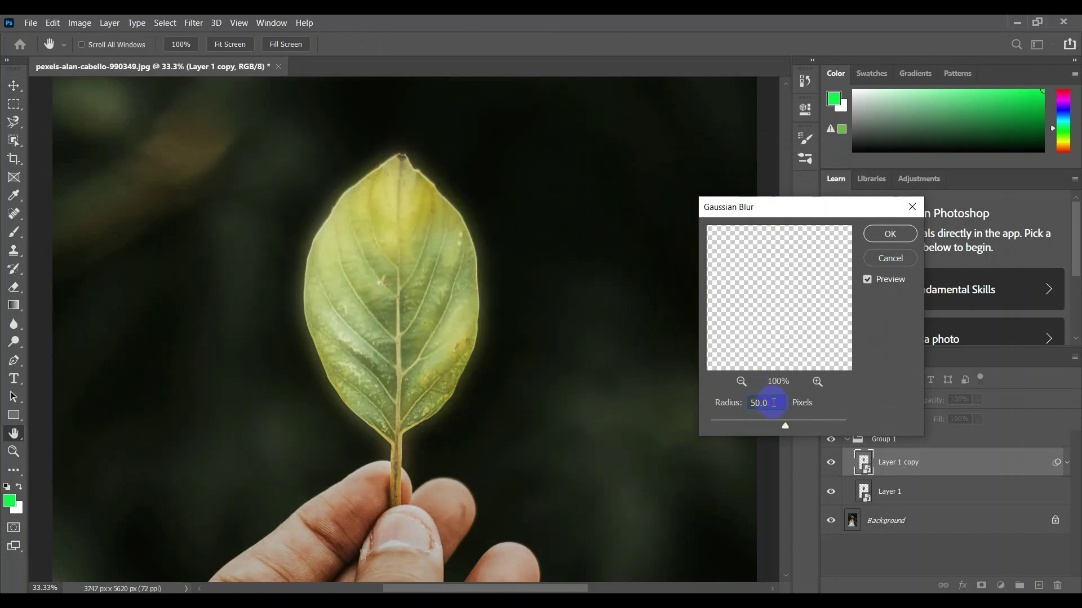
pyautogui.doubleClick(774, 402)
pyautogui.write('5')
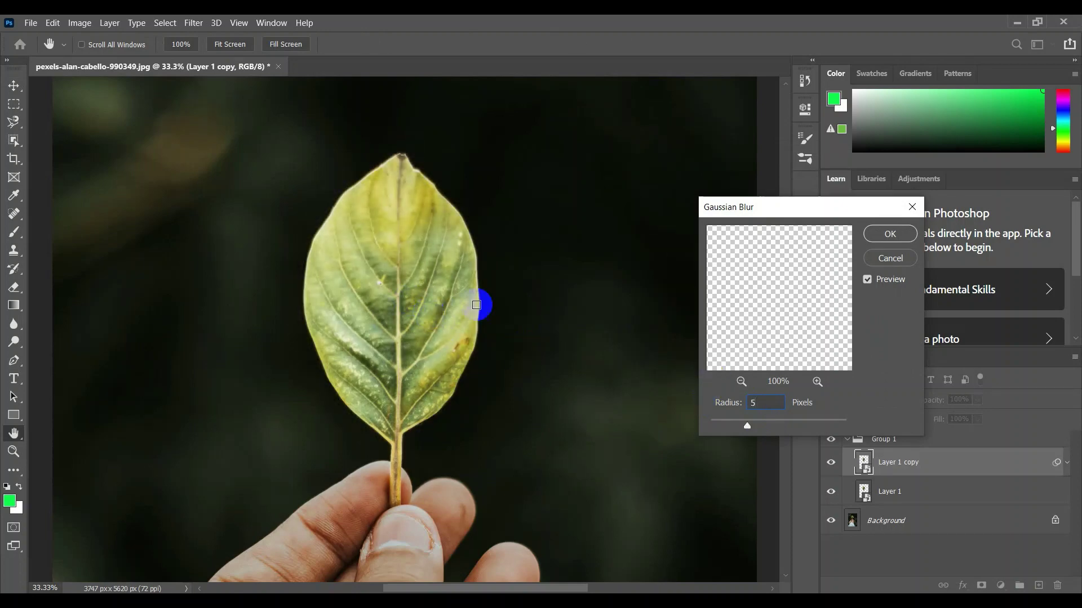
pyautogui.click(890, 234)
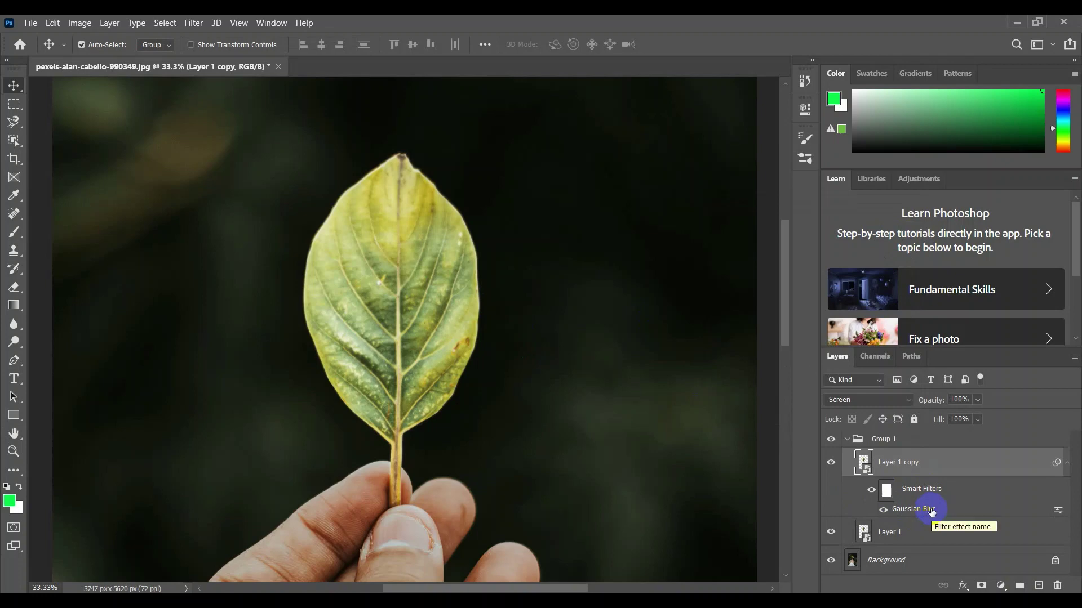
# - Duplicate the blurred leaf copy and set the duplicate's Gaussian Blur radius to 150 pixels
pyautogui.press('ctrl')
pyautogui.hotkey('ctrl', 'j')
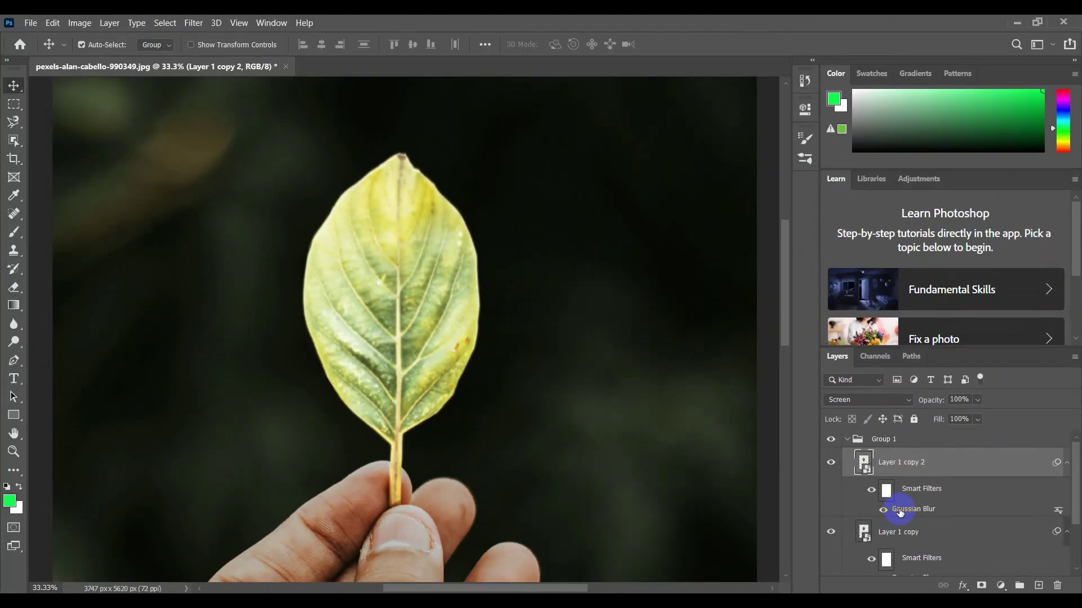
pyautogui.doubleClick(900, 512)
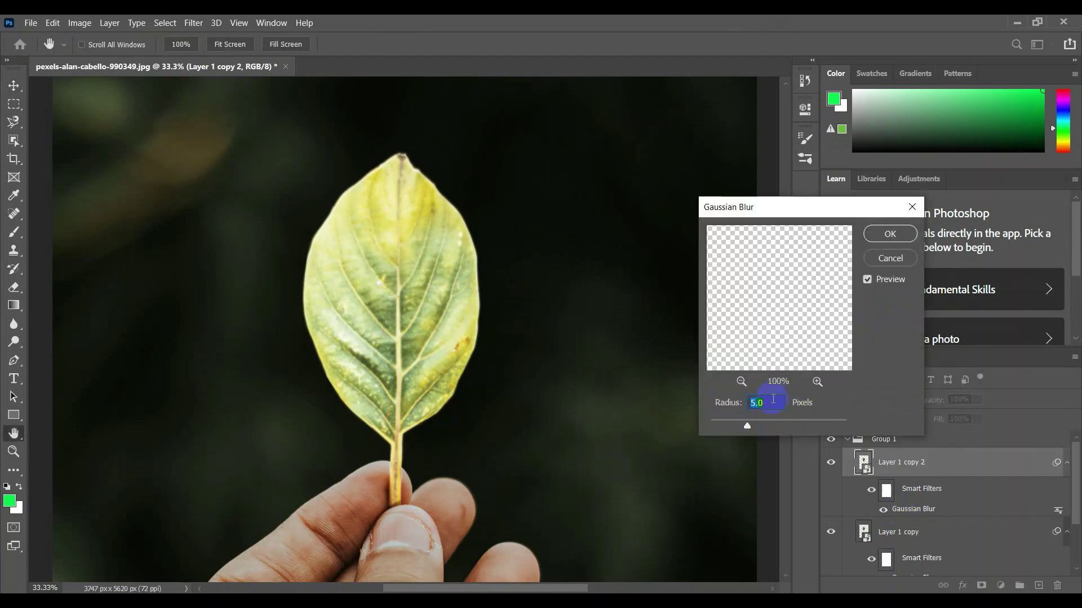
pyautogui.click(754, 403)
pyautogui.write('10')
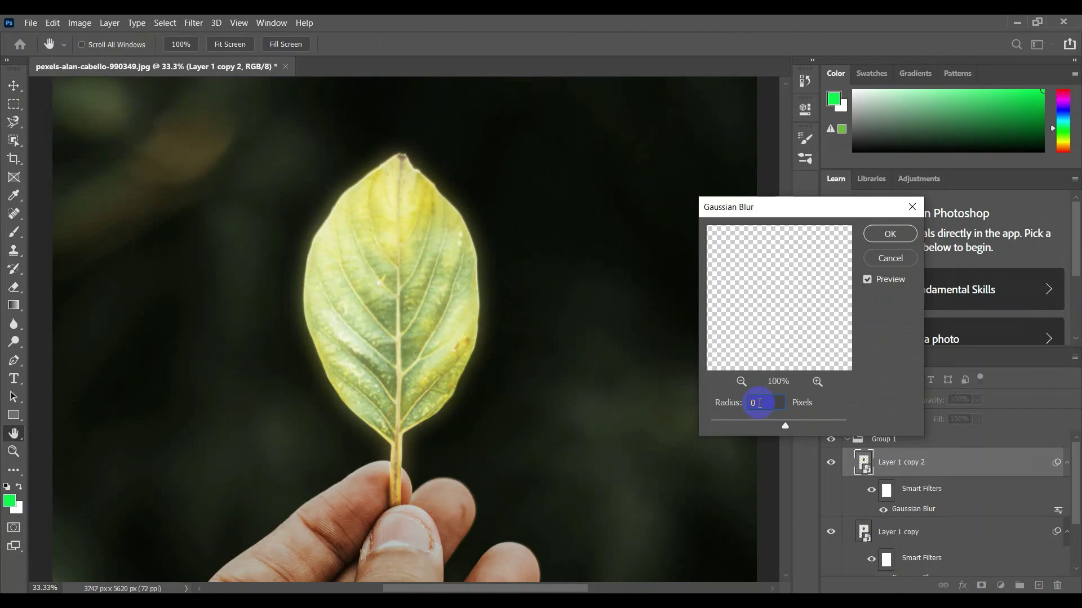
pyautogui.write('150')
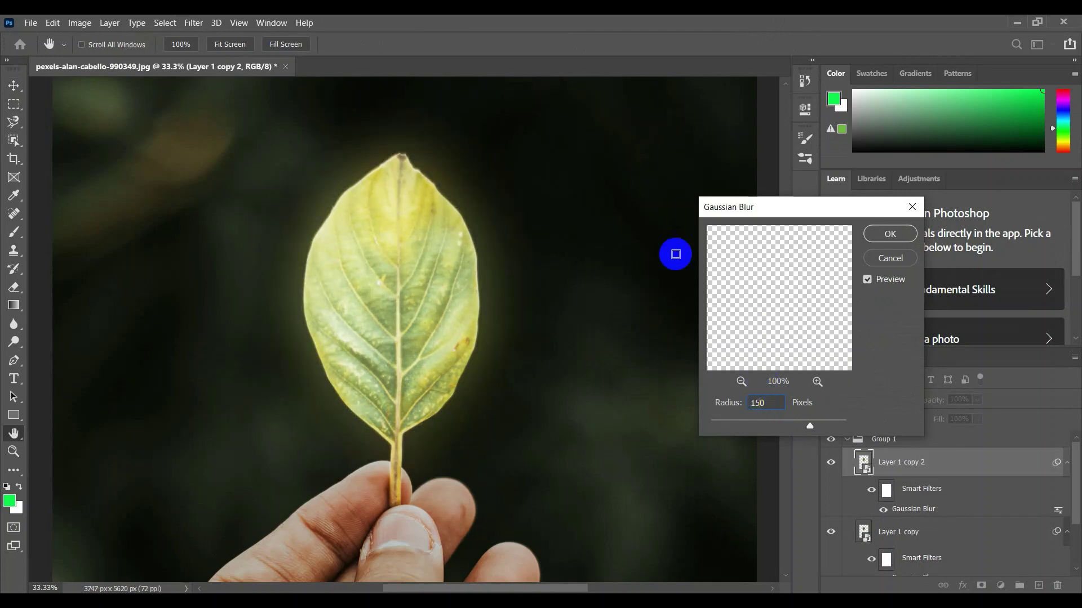
pyautogui.click(888, 235)
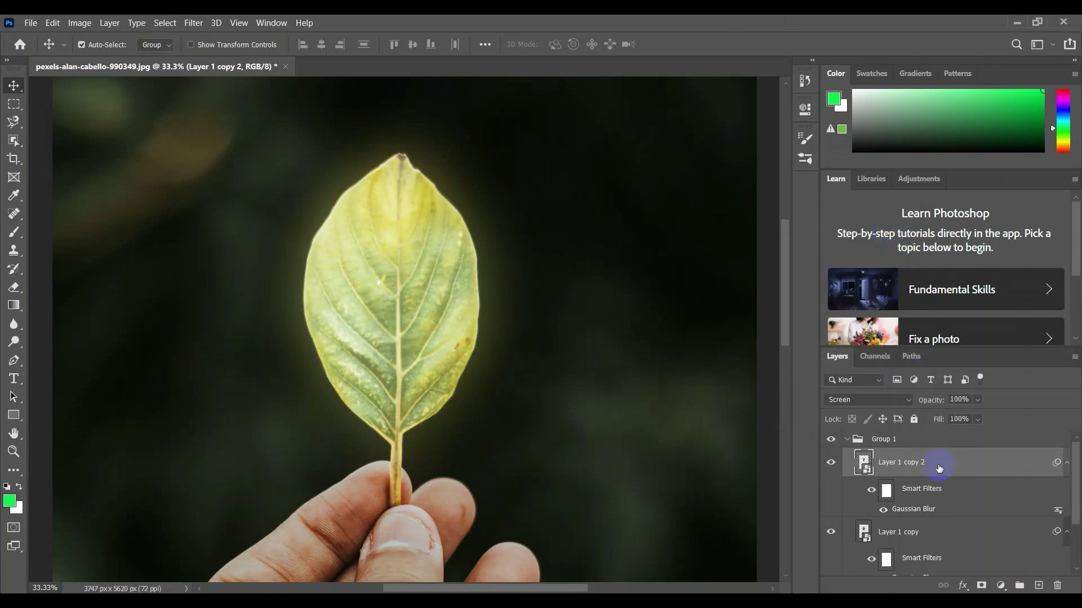
# - Duplicate the 150-pixel blurred leaf layer and set the new copy's Gaussian Blur radius to 300 pixels
pyautogui.press('ctrl')
pyautogui.hotkey('ctrl', 'j')
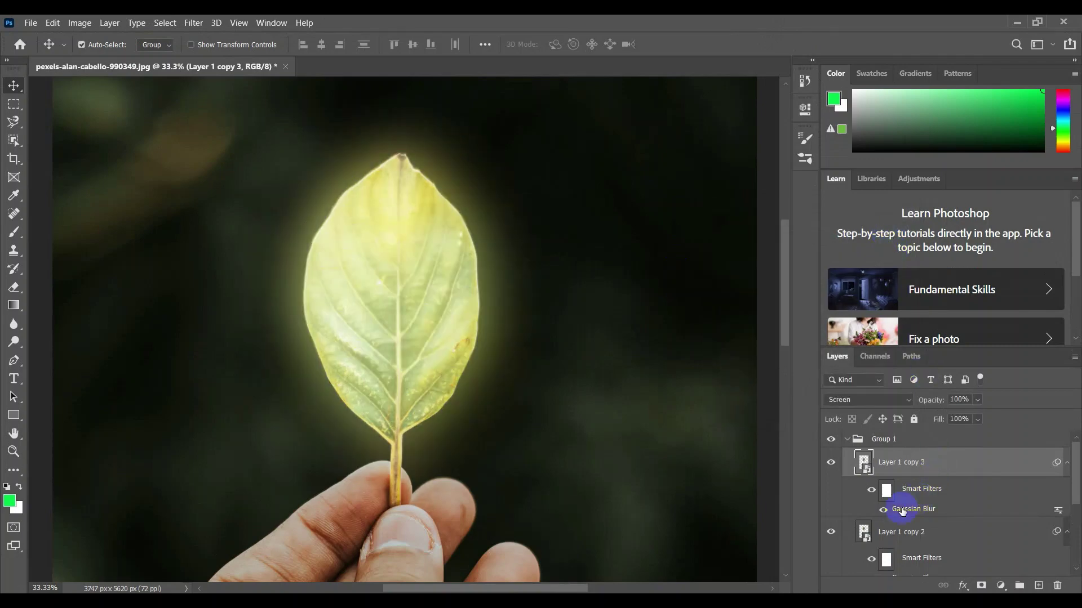
pyautogui.doubleClick(901, 510)
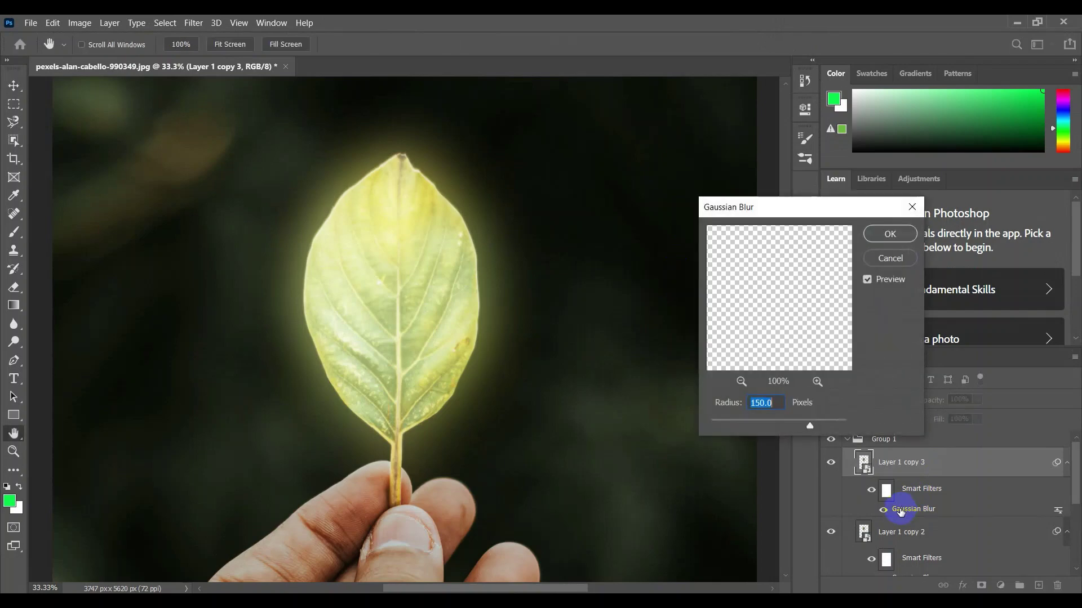
pyautogui.doubleClick(760, 403)
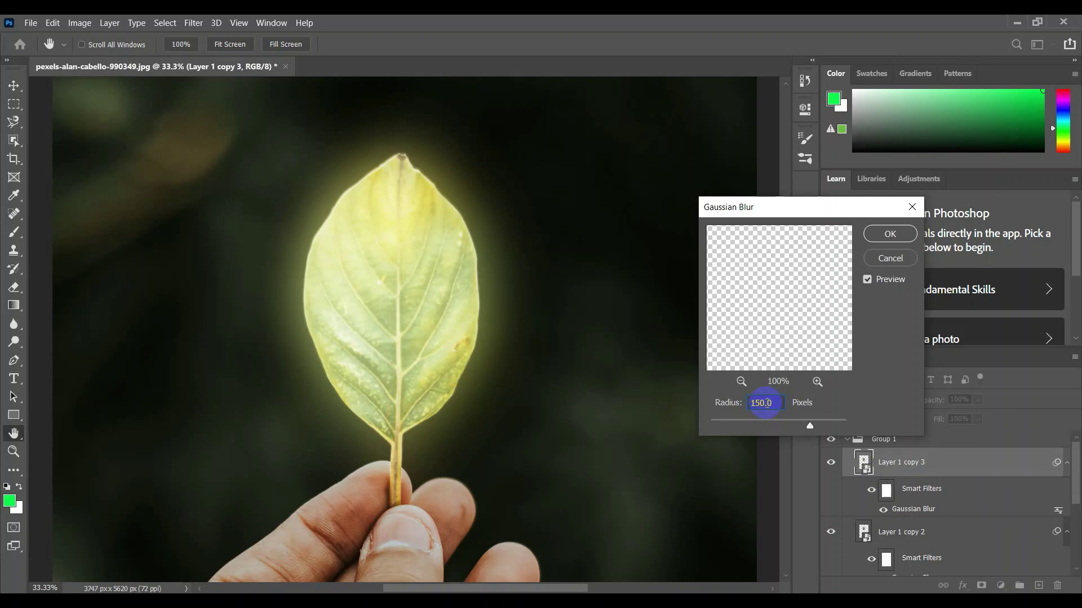
pyautogui.click(767, 403)
pyautogui.press('BackSpace')
pyautogui.press('BackSpace')
pyautogui.press('BackSpace')
pyautogui.write('300')
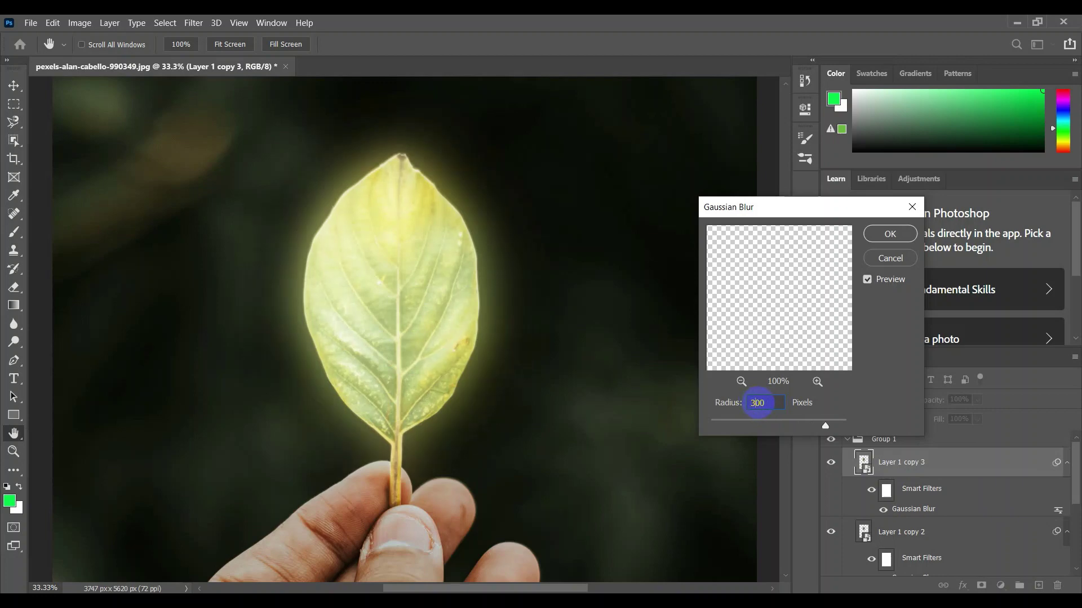
pyautogui.click(878, 235)
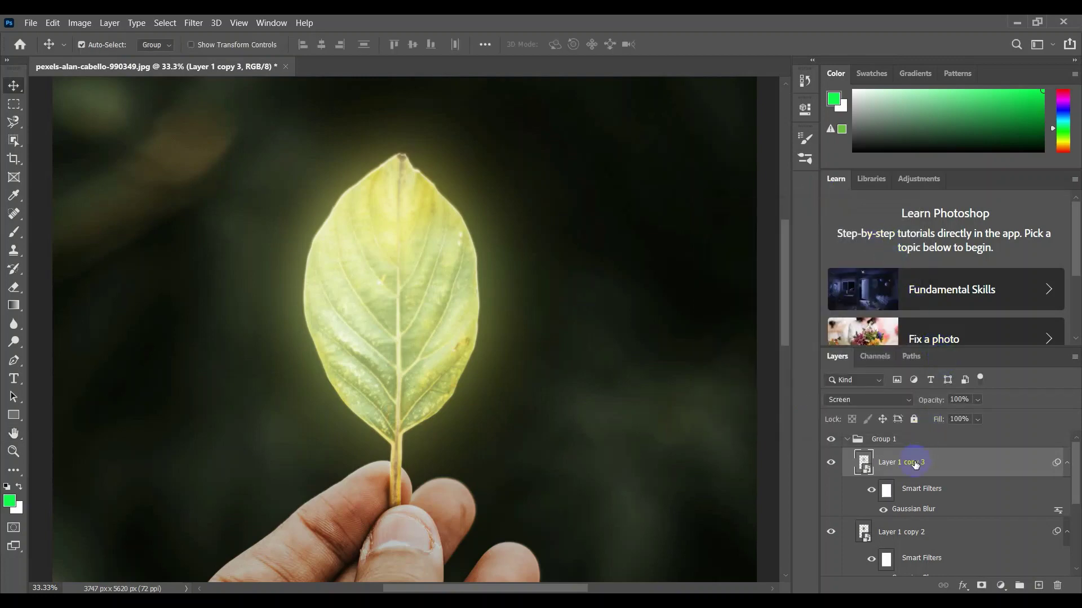
# - Duplicate the 300-pixel blurred leaf layer and set the new copy's Gaussian Blur radius to 500 pixels
pyautogui.hotkey('ctrl', 'j')
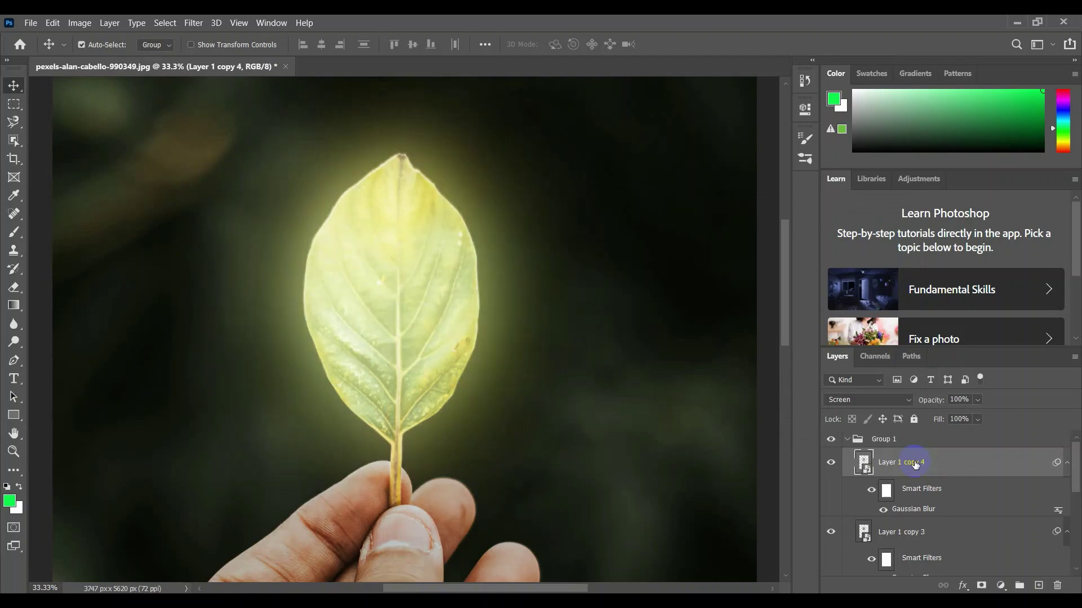
pyautogui.doubleClick(908, 507)
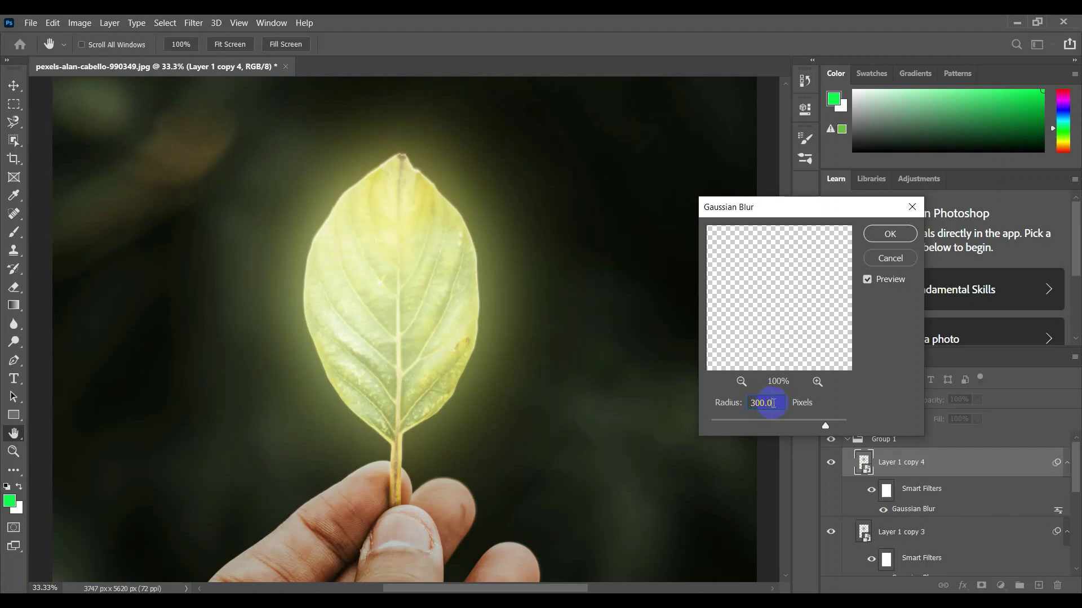
pyautogui.click(772, 403)
pyautogui.press('BackSpace')
pyautogui.press('BackSpace')
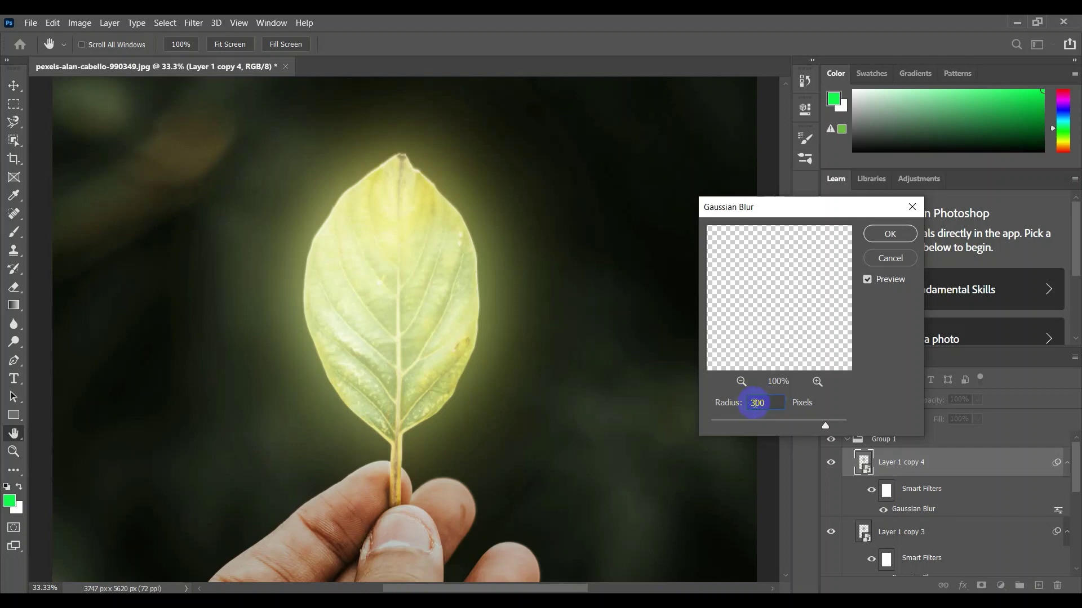
pyautogui.click(755, 402)
pyautogui.press('BackSpace')
pyautogui.write('5')
pyautogui.click(878, 236)
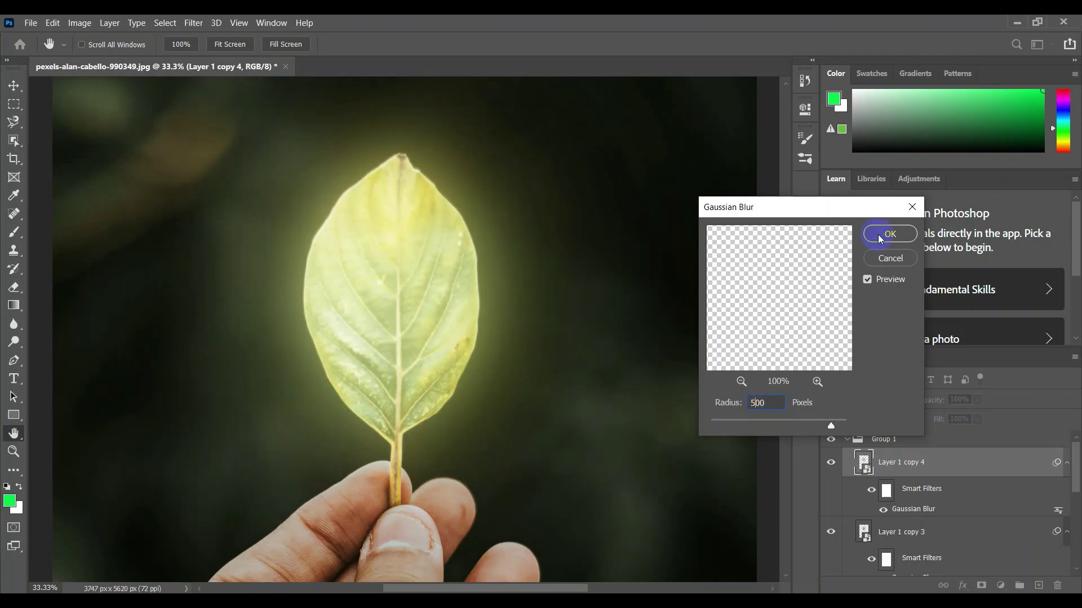
pyautogui.press('v')
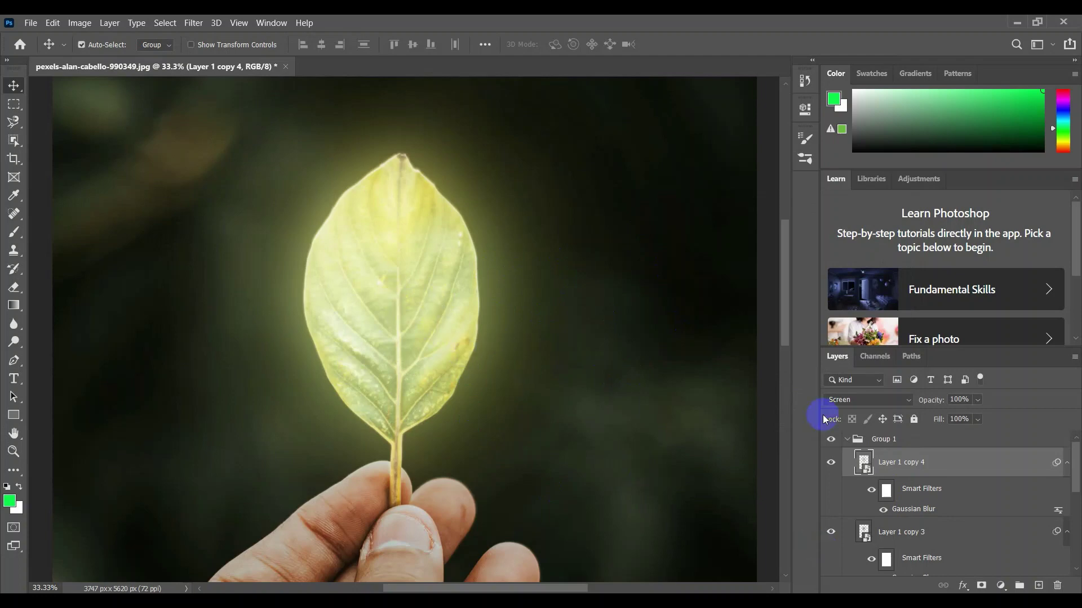
# - Collapse Group 1 and toggle its visibility off and on to compare the leaf with and without the glow
pyautogui.click(846, 441)
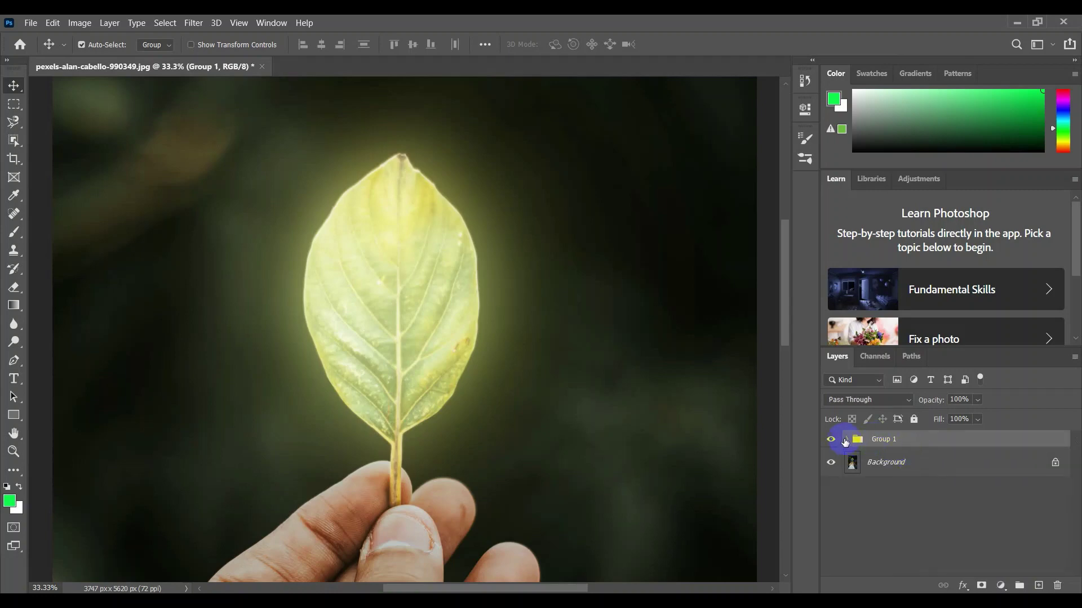
pyautogui.click(846, 440)
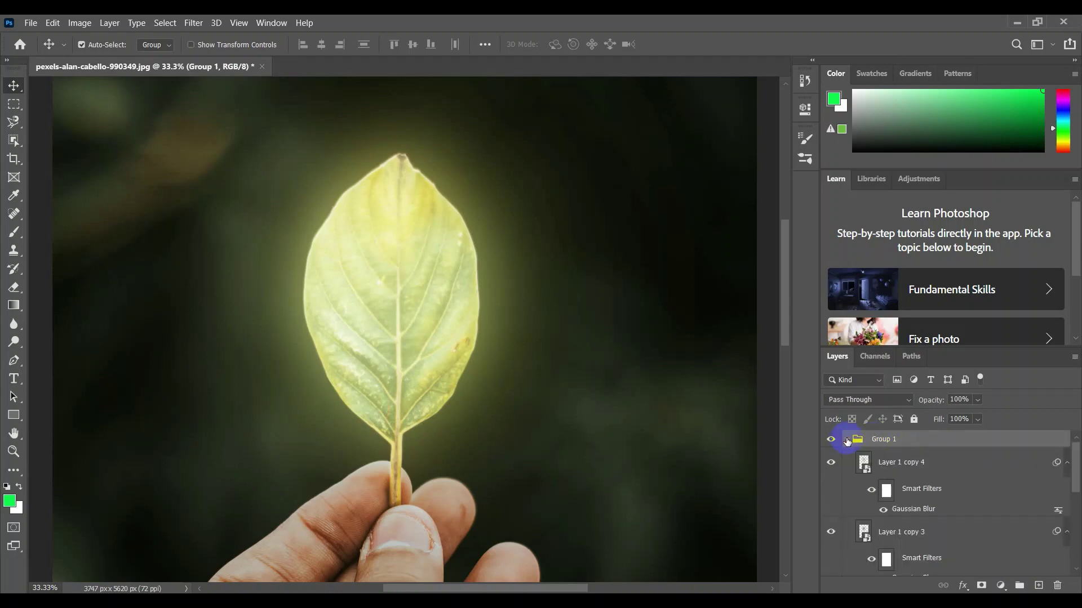
pyautogui.click(847, 440)
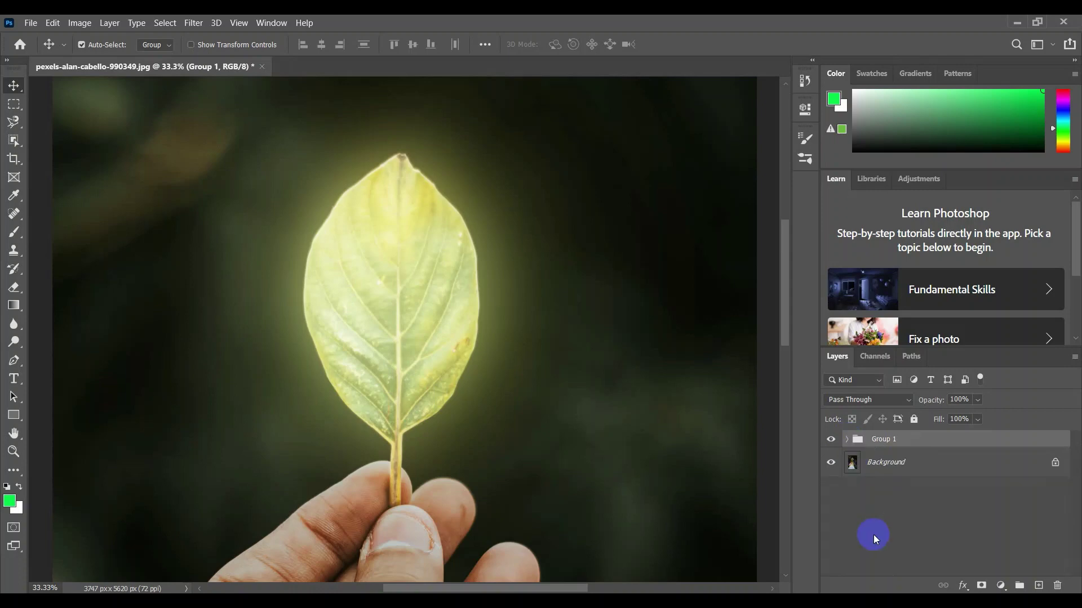
pyautogui.click(830, 440)
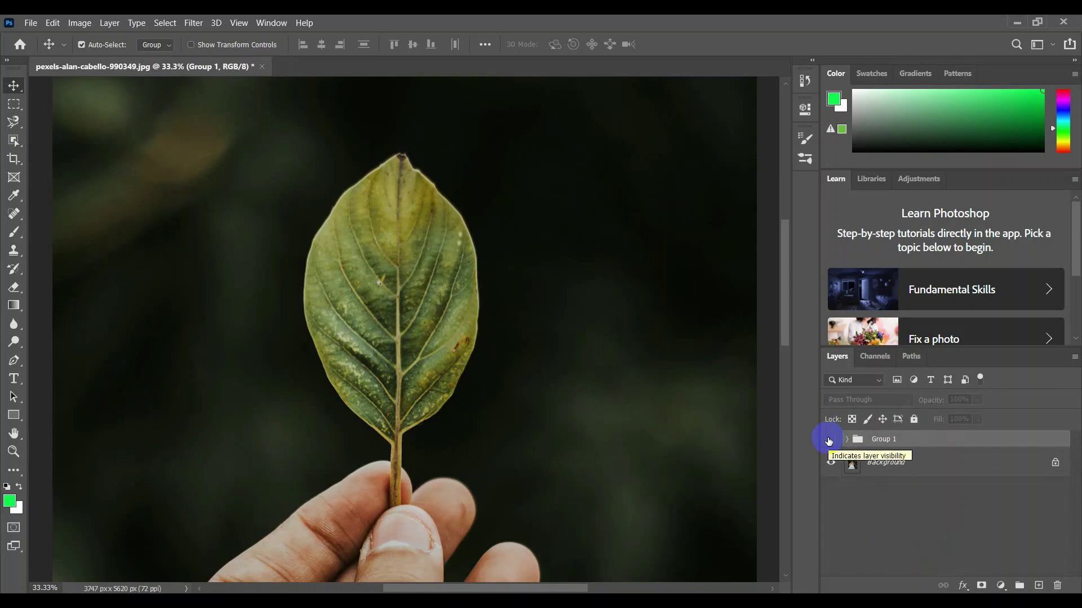
pyautogui.click(829, 439)
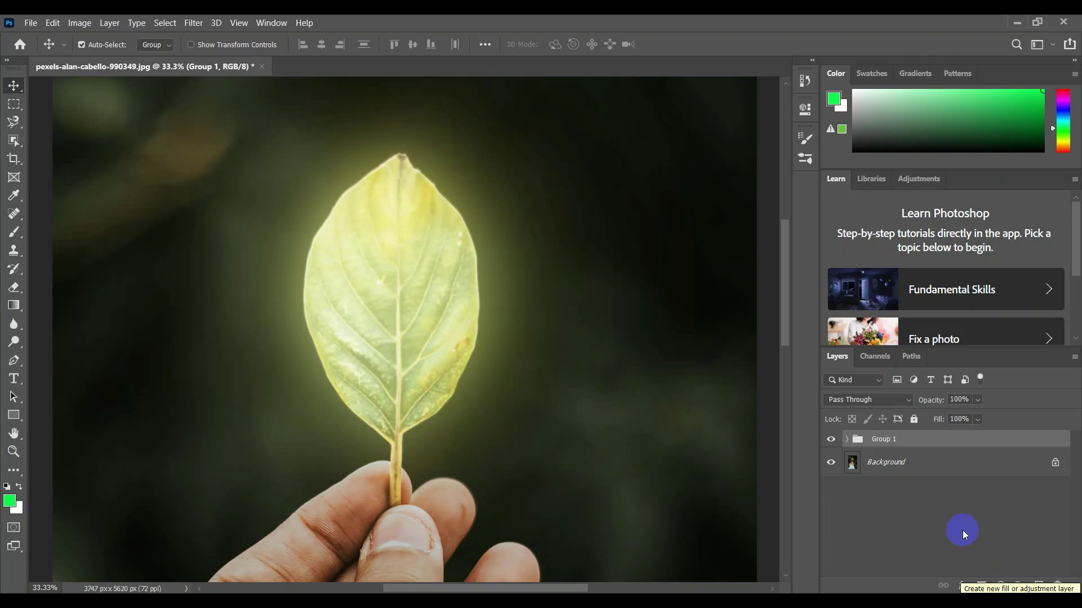
# - Add a Hue/Saturation adjustment layer above Group 1 and clip it to the group
pyautogui.click(1001, 586)
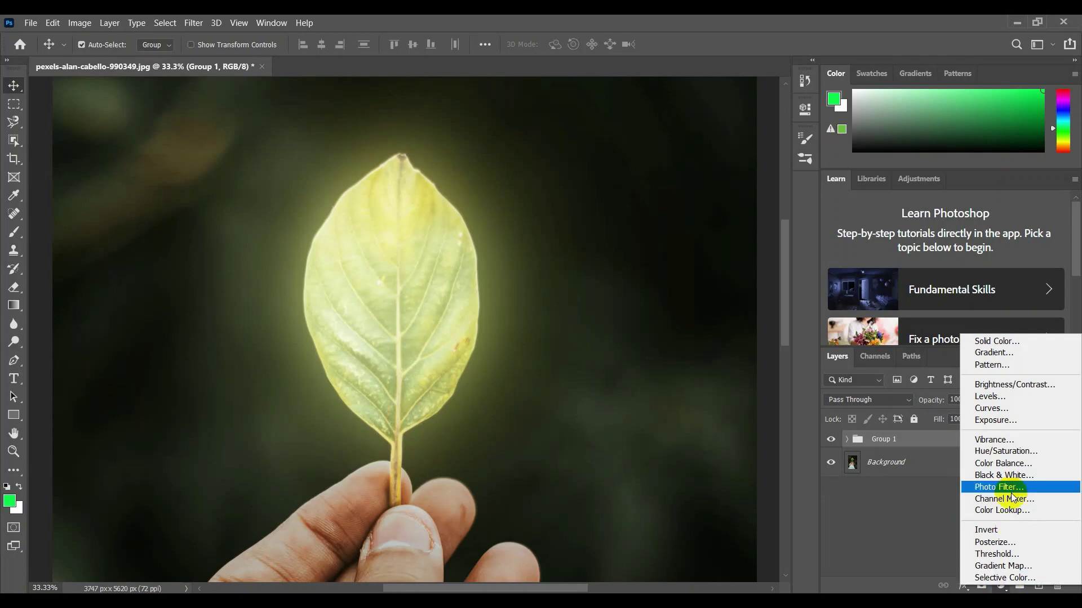
pyautogui.click(1002, 458)
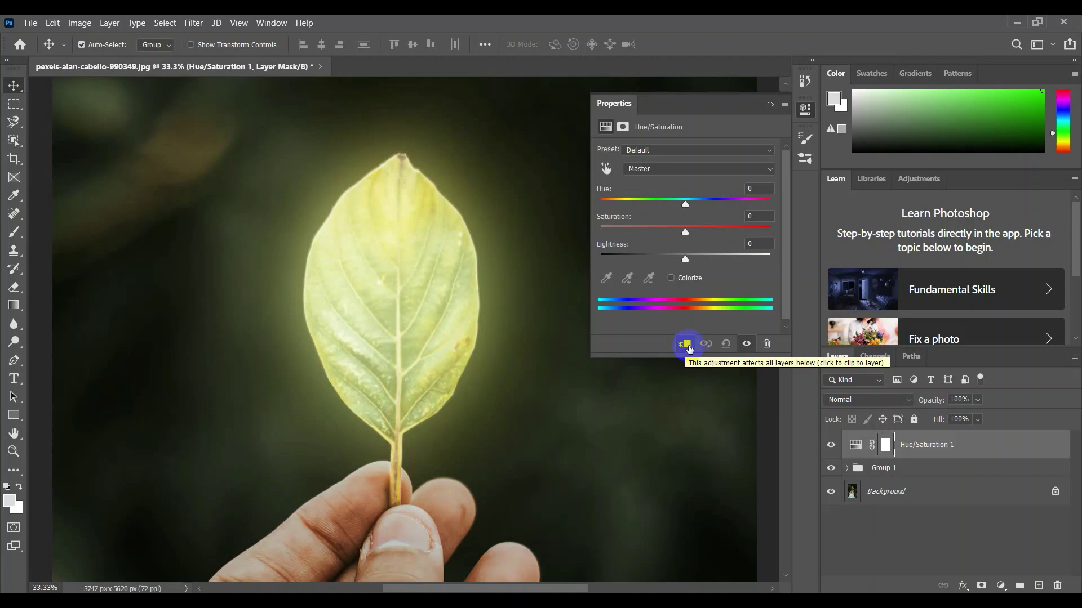
pyautogui.click(685, 346)
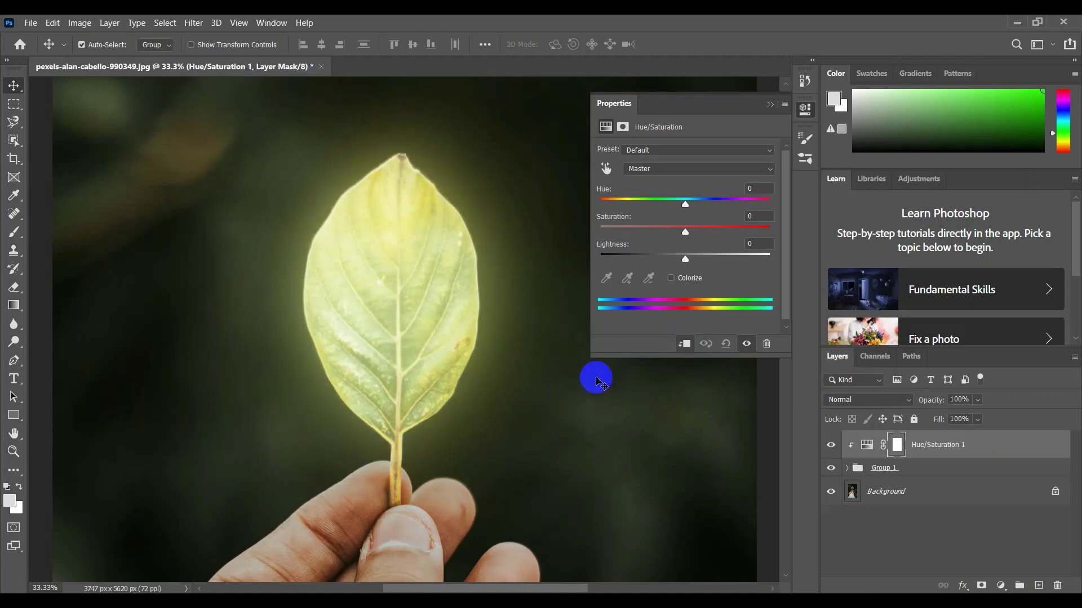
pyautogui.press('ctrl')
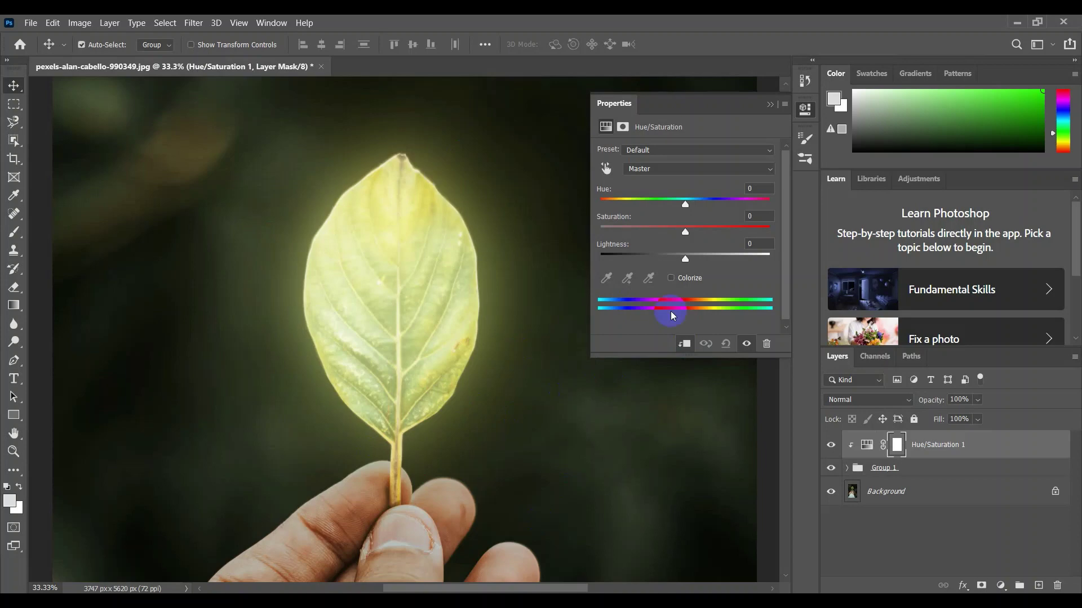
# - Turn on Colorize in the Hue/Saturation adjustment and set Hue to 105 and Saturation to 67
pyautogui.click(670, 278)
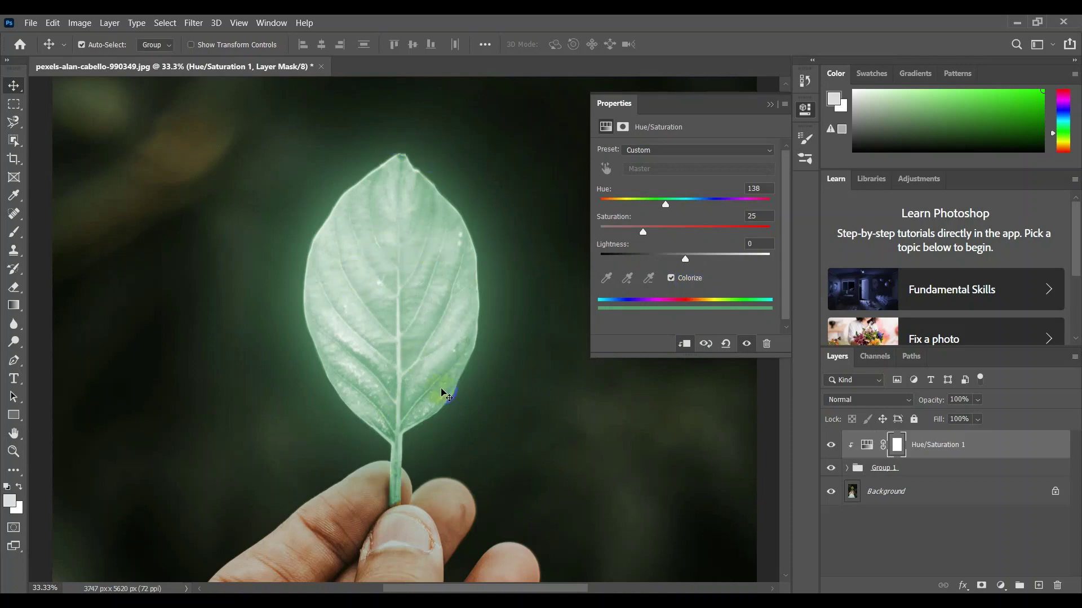
pyautogui.moveTo(665, 205); pyautogui.dragTo(651, 206)
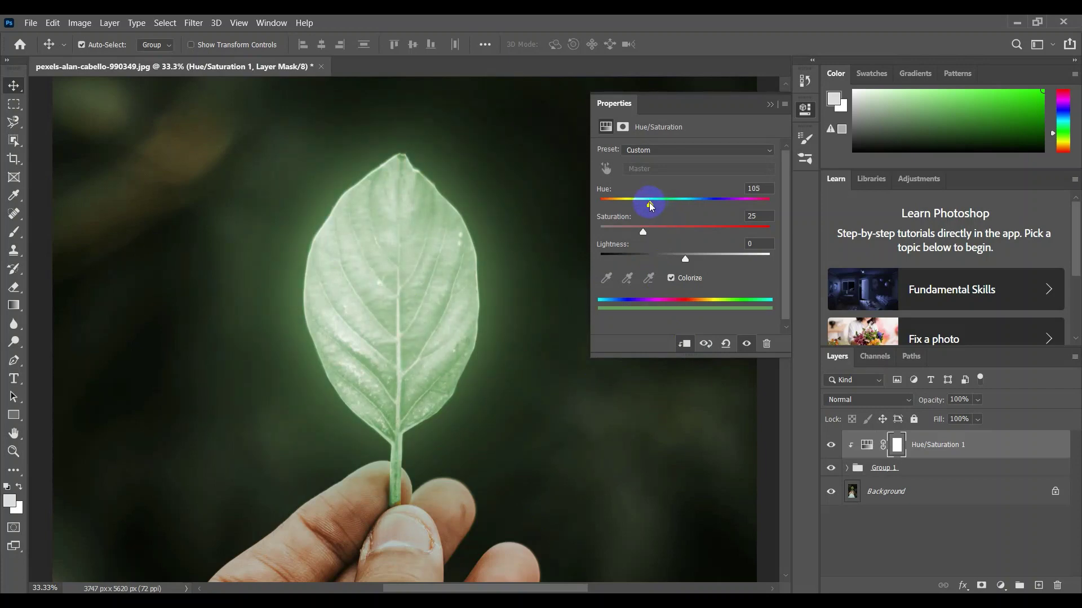
pyautogui.moveTo(644, 233); pyautogui.dragTo(715, 244)
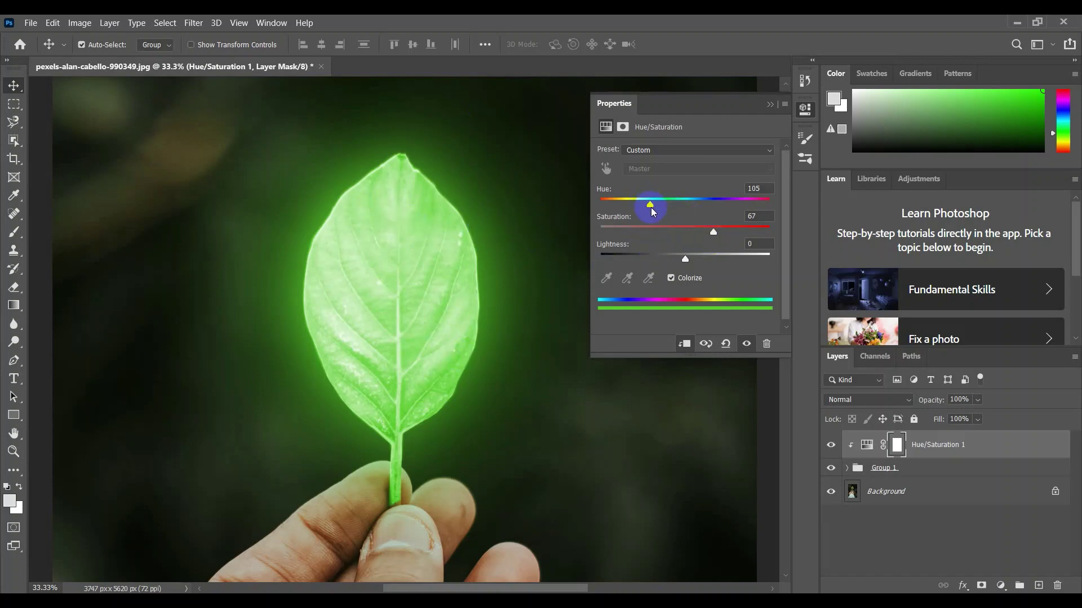
# - Set the Hue of the clipped Hue/Saturation adjustment to 100 and close its properties
pyautogui.moveTo(652, 209); pyautogui.dragTo(648, 204)
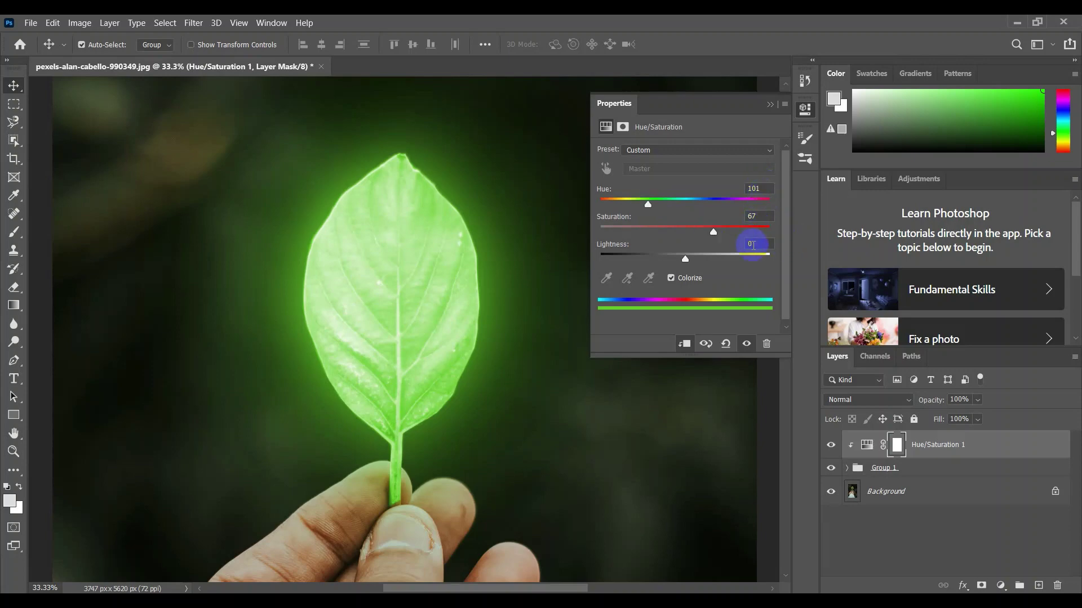
pyautogui.click(752, 244)
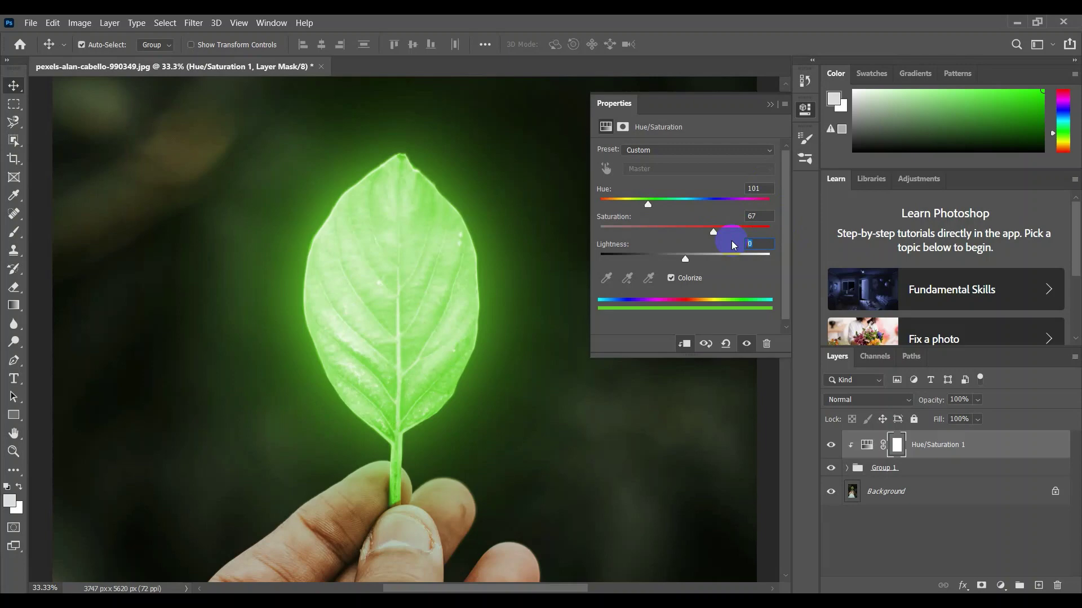
pyautogui.click(765, 189)
pyautogui.write('10')
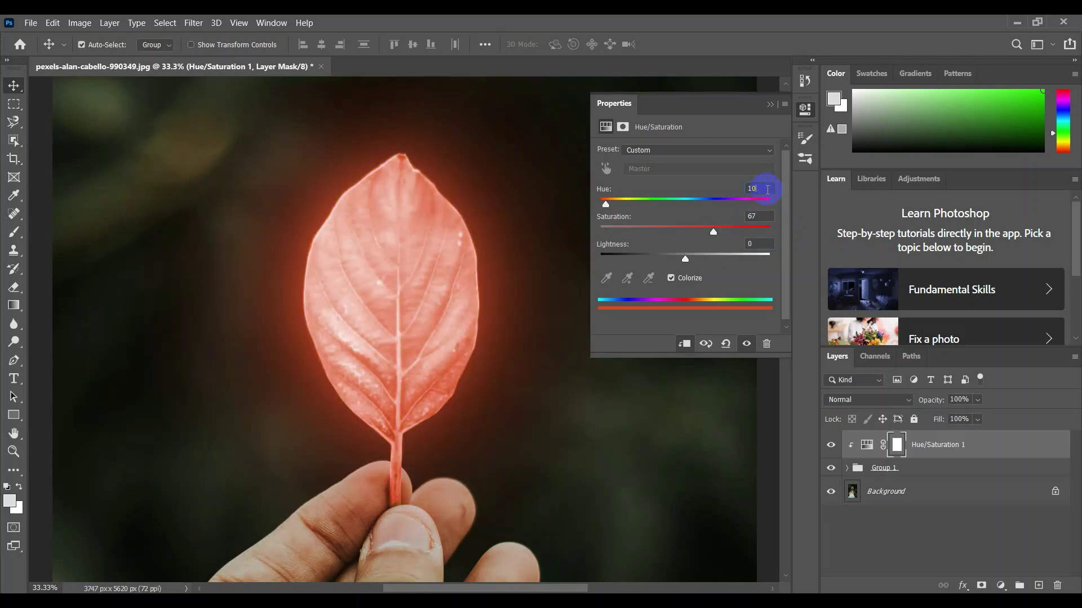
pyautogui.write('0')
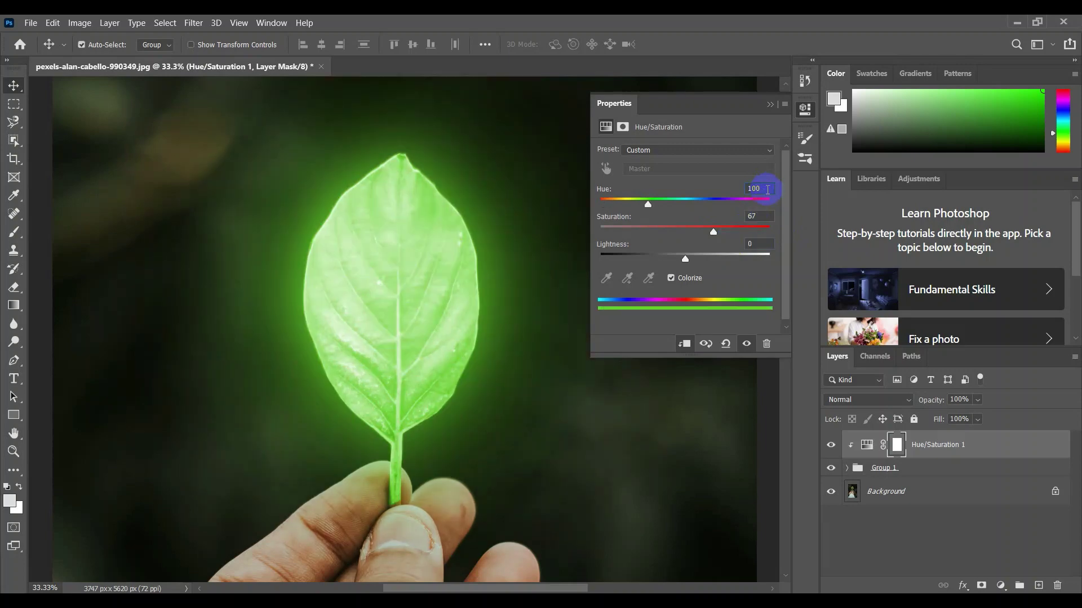
pyautogui.click(254, 278)
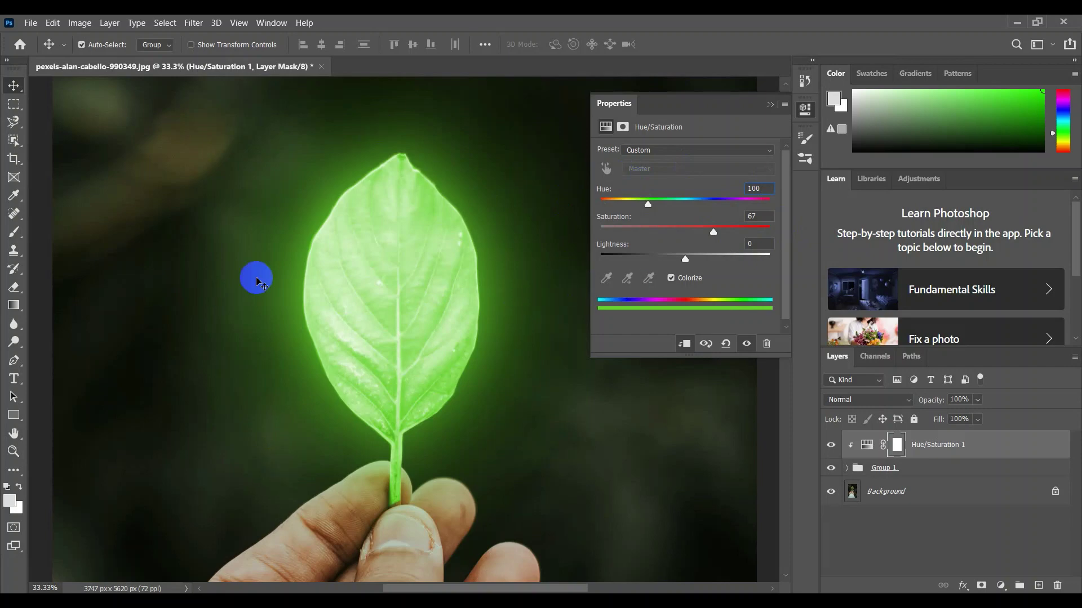
pyautogui.click(763, 109)
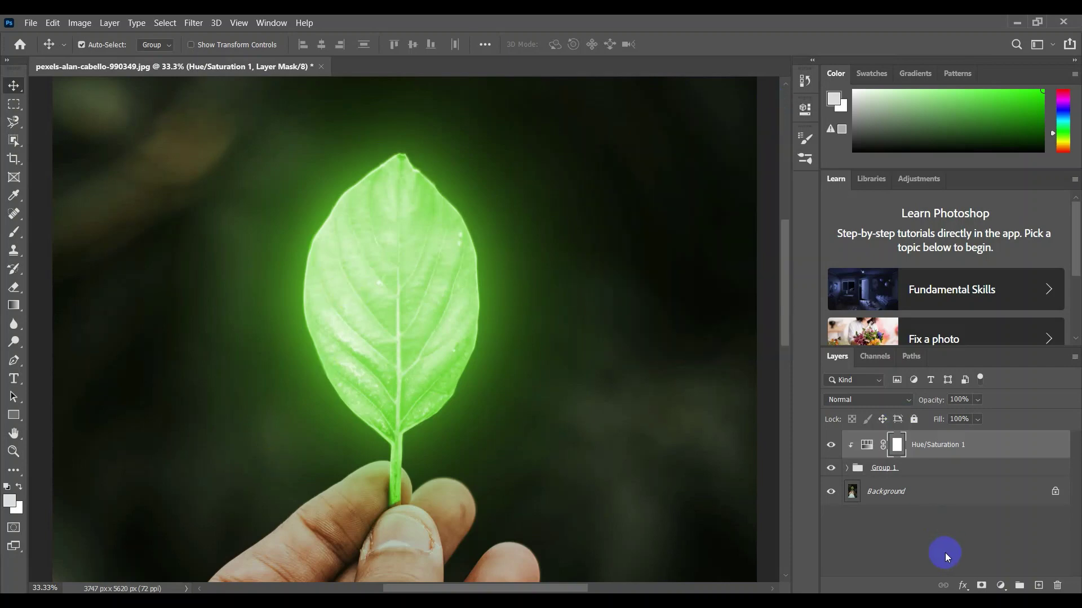
# - Add an Exposure adjustment layer directly above the Background layer
pyautogui.click(905, 493)
pyautogui.click(906, 494)
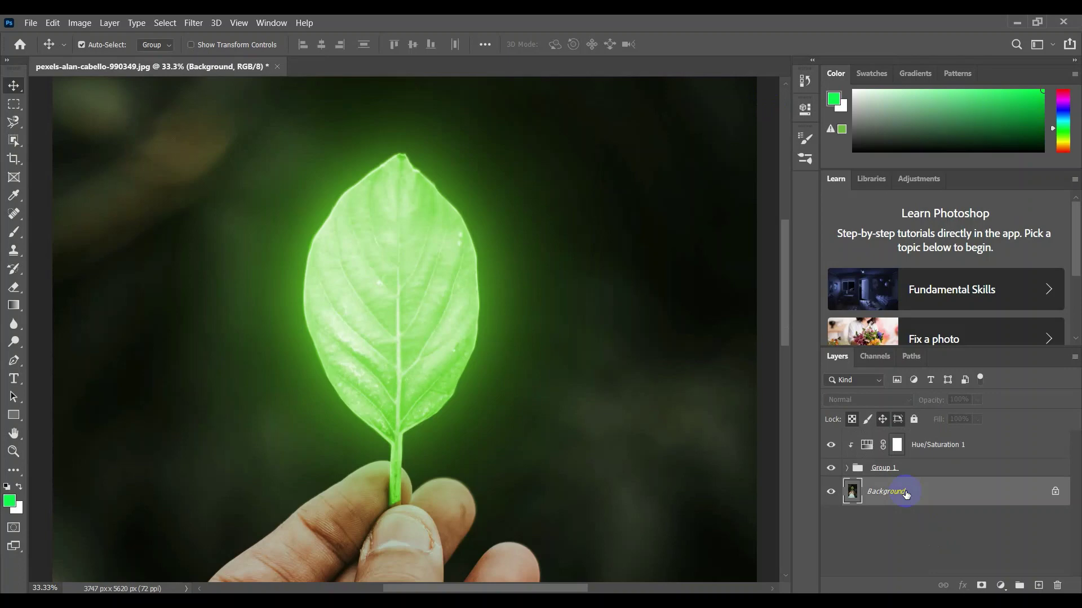
pyautogui.click(1006, 587)
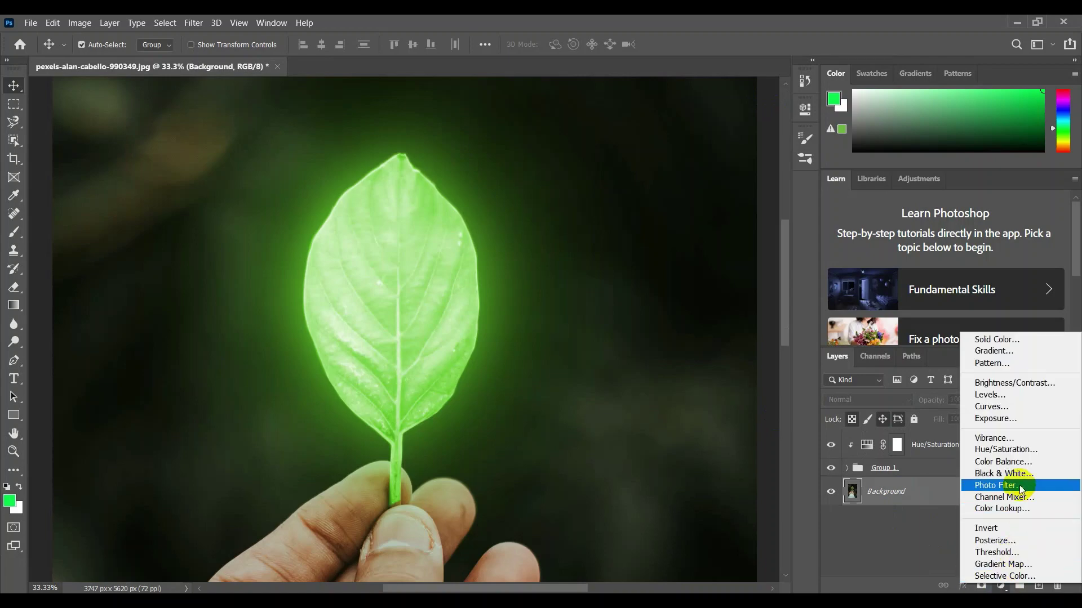
pyautogui.click(999, 420)
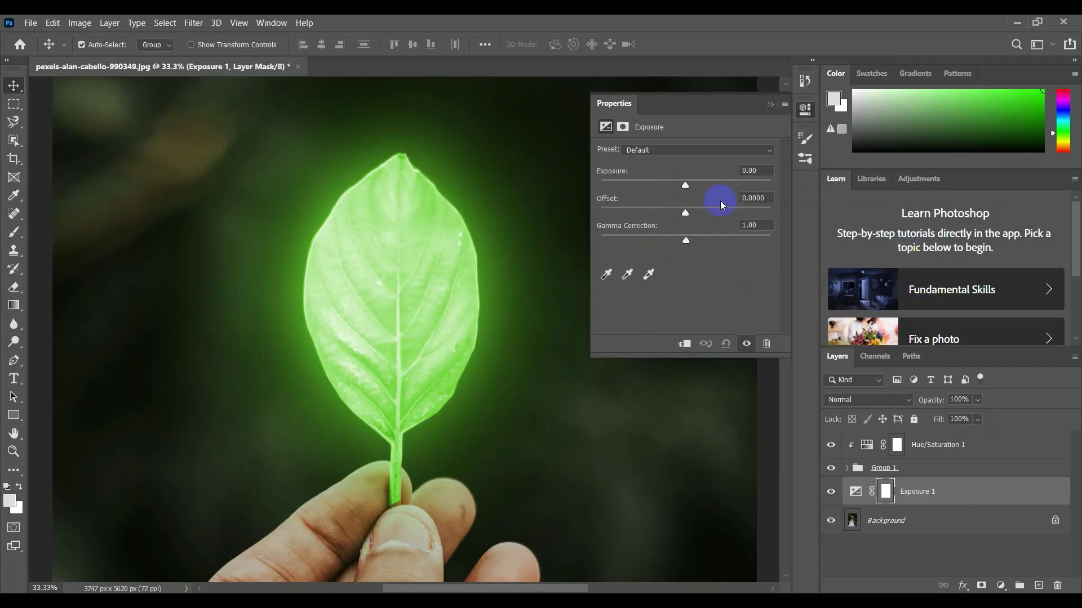
pyautogui.press('ctrl')
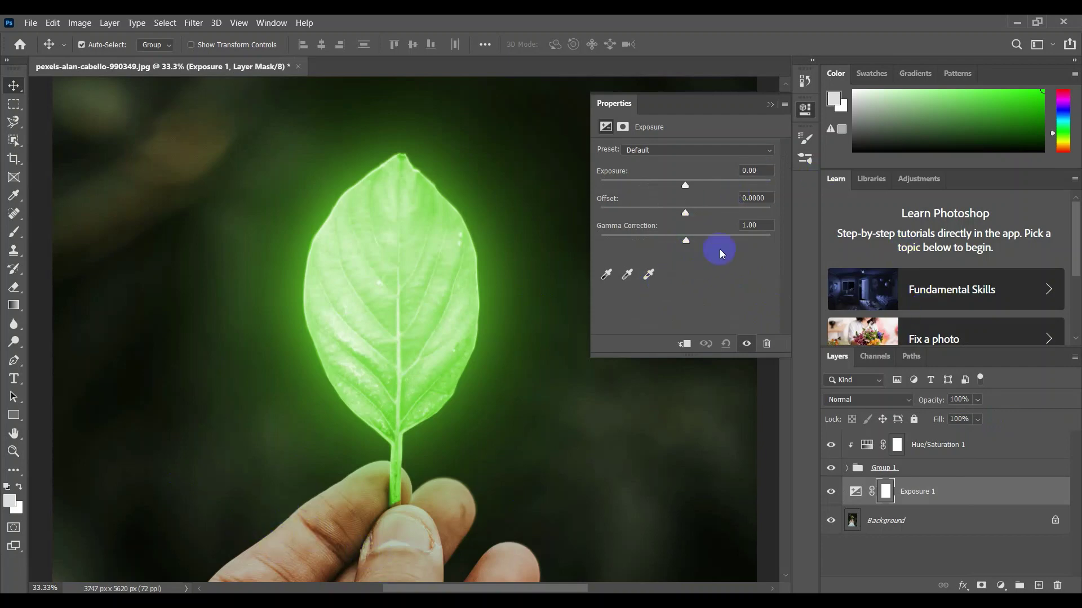
# - Set the Exposure adjustment's Gamma Correction to 0.55 to darken the background
pyautogui.click(759, 226)
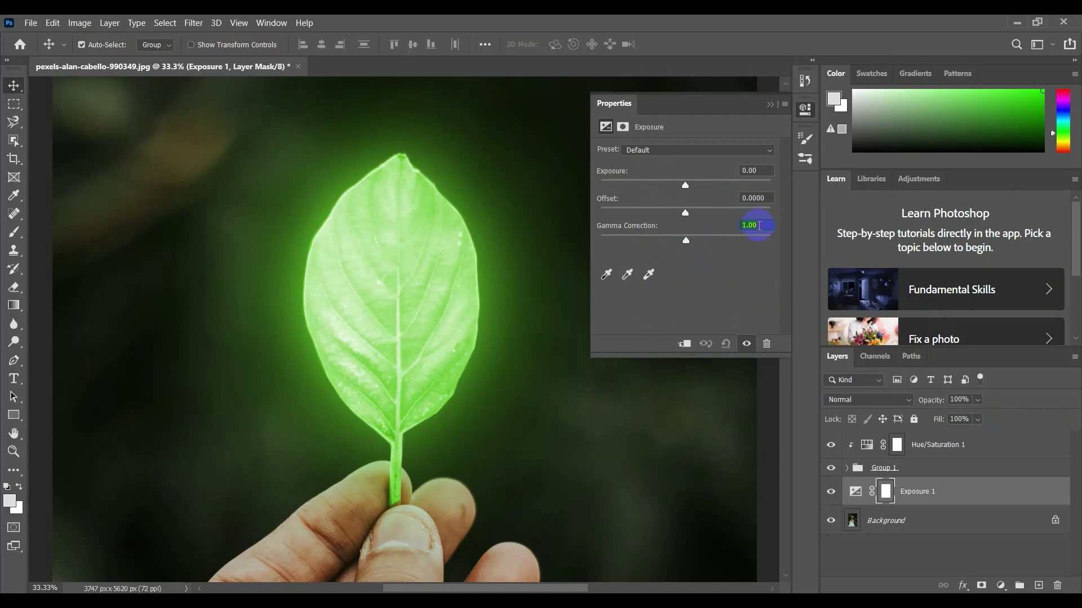
pyautogui.write('55')
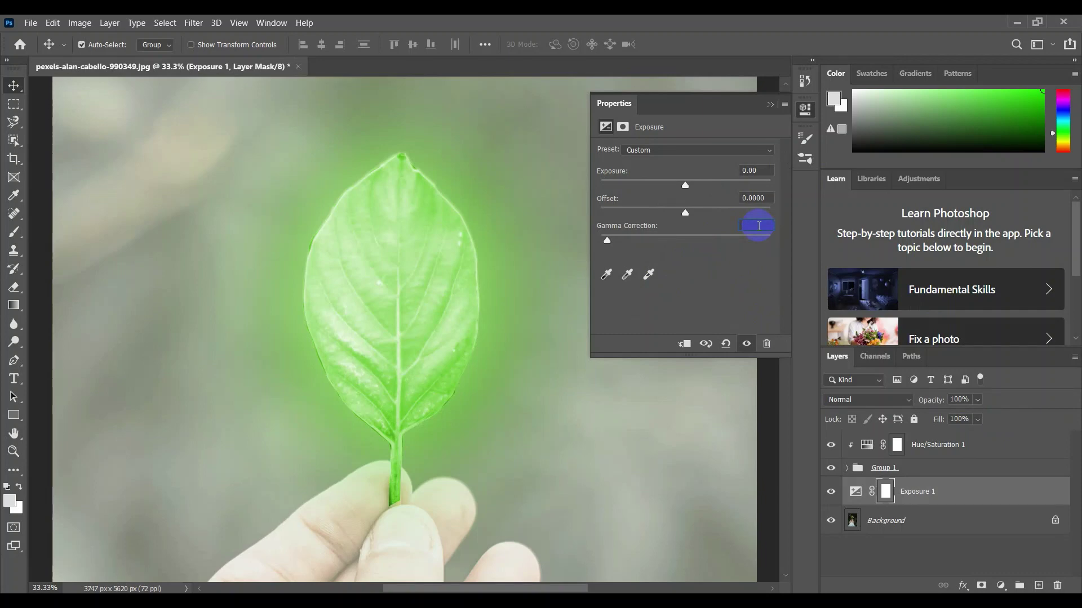
pyautogui.click(607, 242)
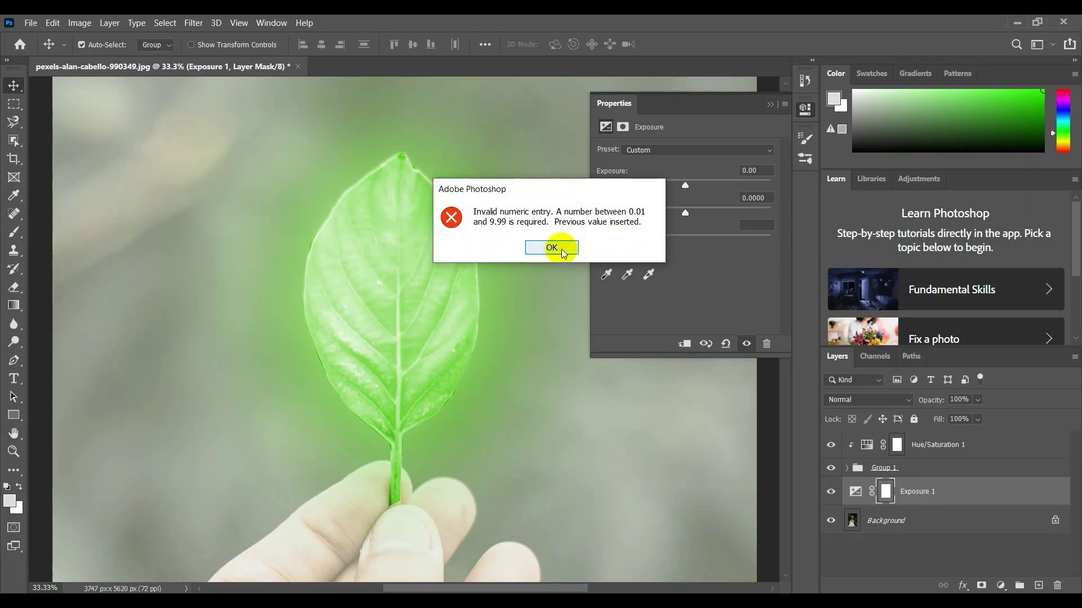
pyautogui.click(561, 249)
pyautogui.moveTo(601, 241); pyautogui.dragTo(719, 248)
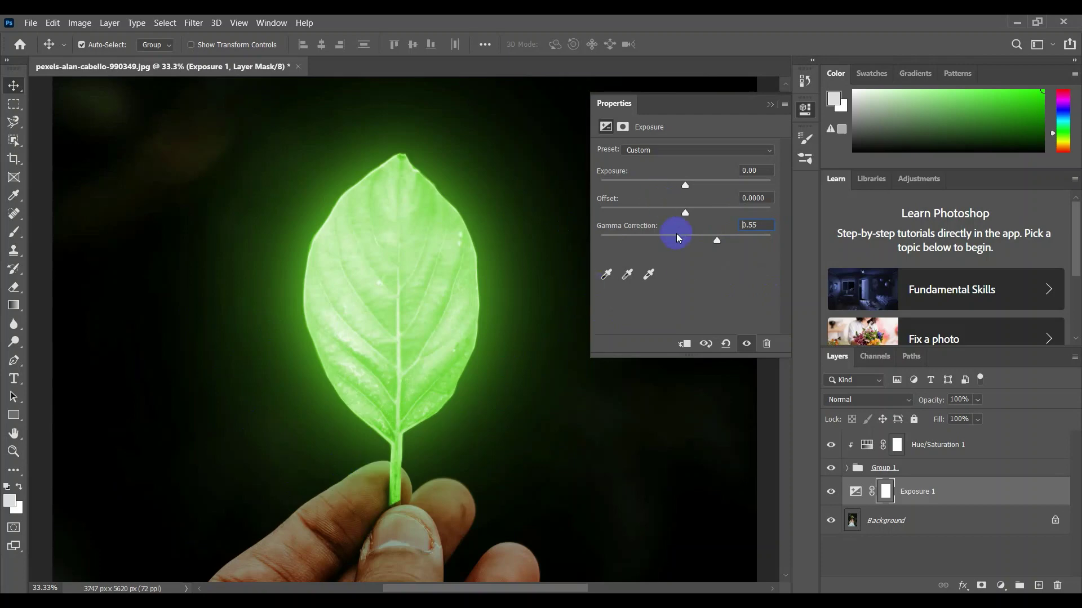
# - Set the Exposure value of the adjustment to -1.83 and close its properties
pyautogui.moveTo(686, 188); pyautogui.dragTo(662, 186)
pyautogui.click(758, 170)
pyautogui.press('BackSpace')
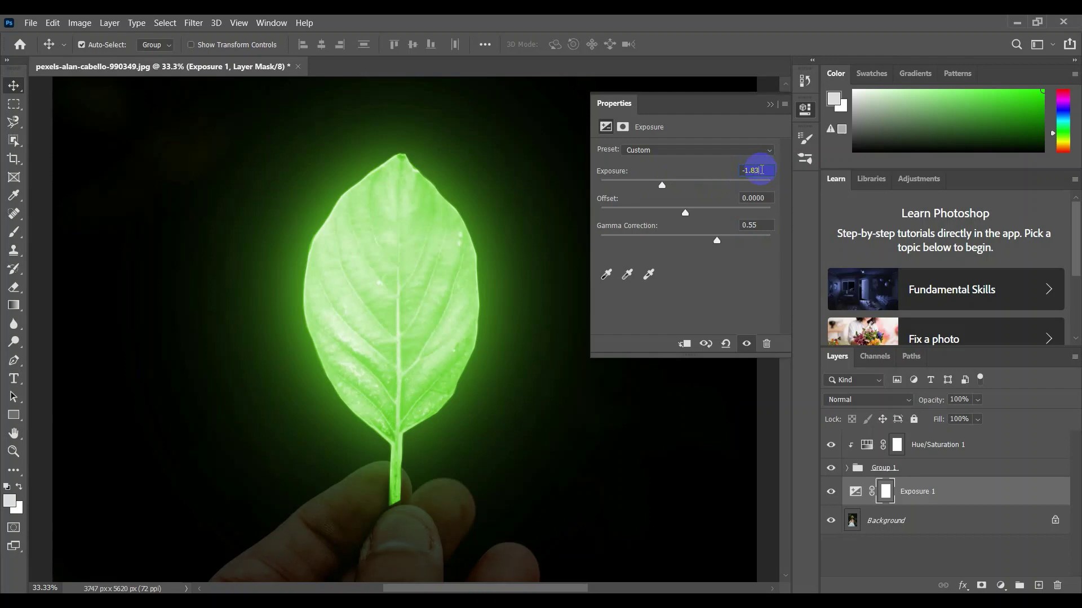
pyautogui.write('3')
pyautogui.press('Return')
pyautogui.click(768, 104)
# - Fit the whole image in the window to check the glowing leaf against the darkened background
pyautogui.click(786, 311)
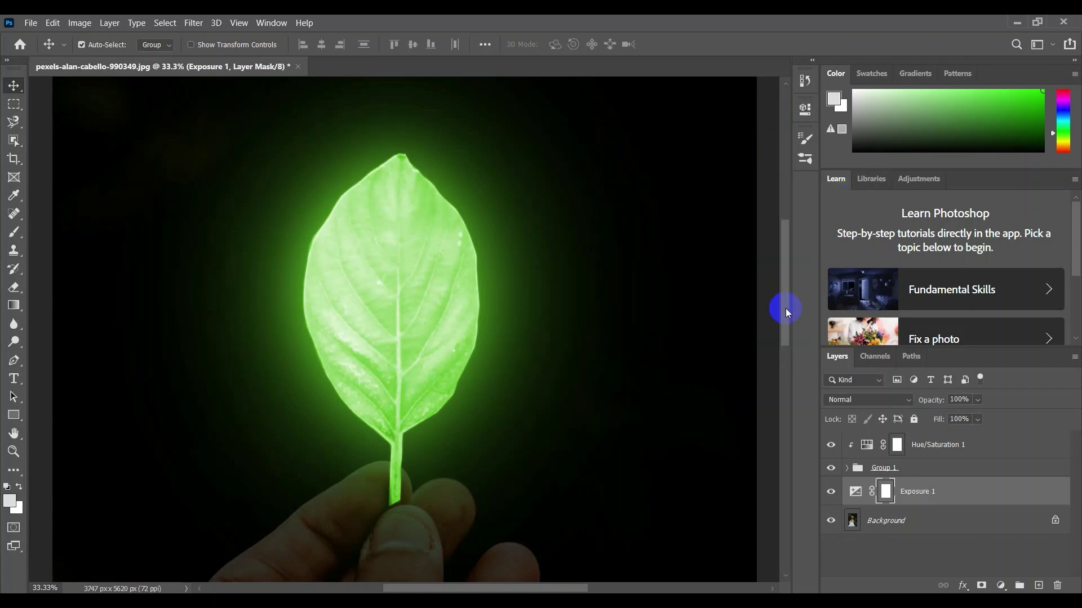
pyautogui.moveTo(786, 311)
pyautogui.mouseDown()
pyautogui.moveTo(781, 376)
pyautogui.moveTo(802, 307)
pyautogui.mouseUp()
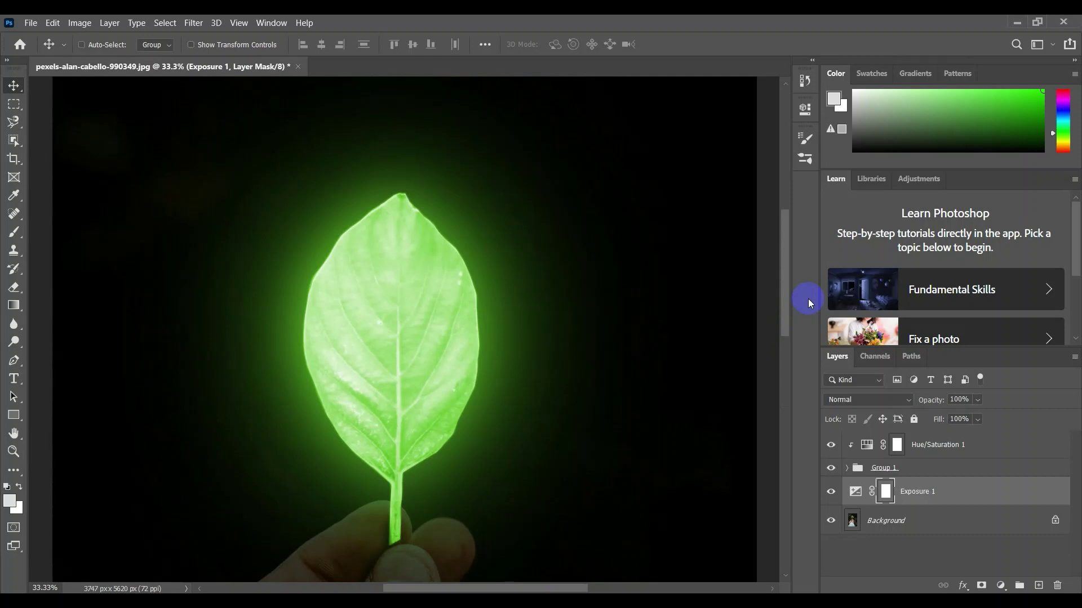
pyautogui.hotkey('ctrl', '-')
pyautogui.hotkey('ctrl', '-')
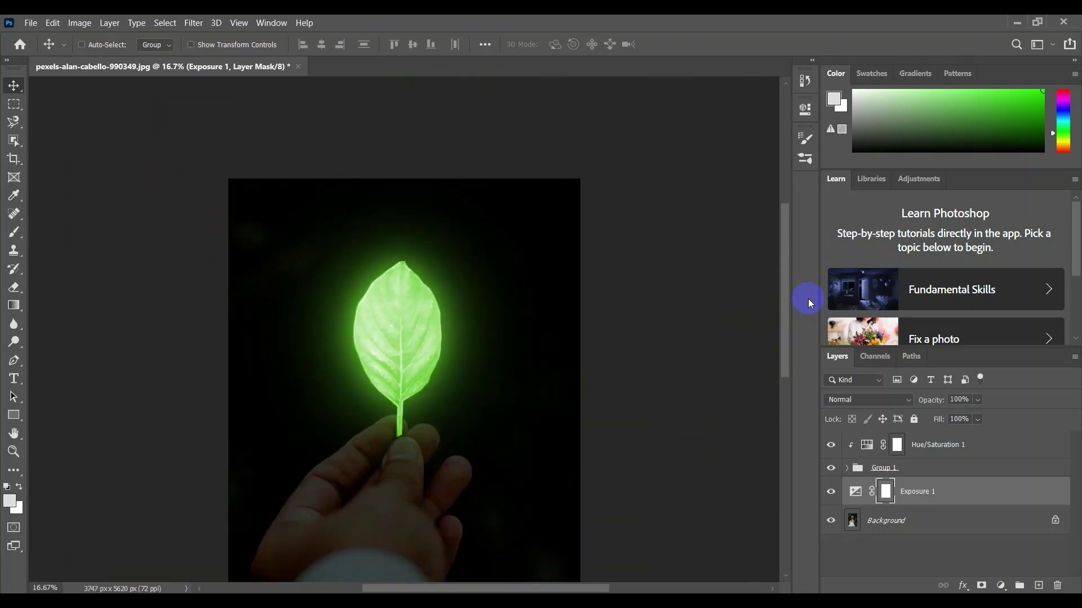
pyautogui.hotkey('ctrl', '0')
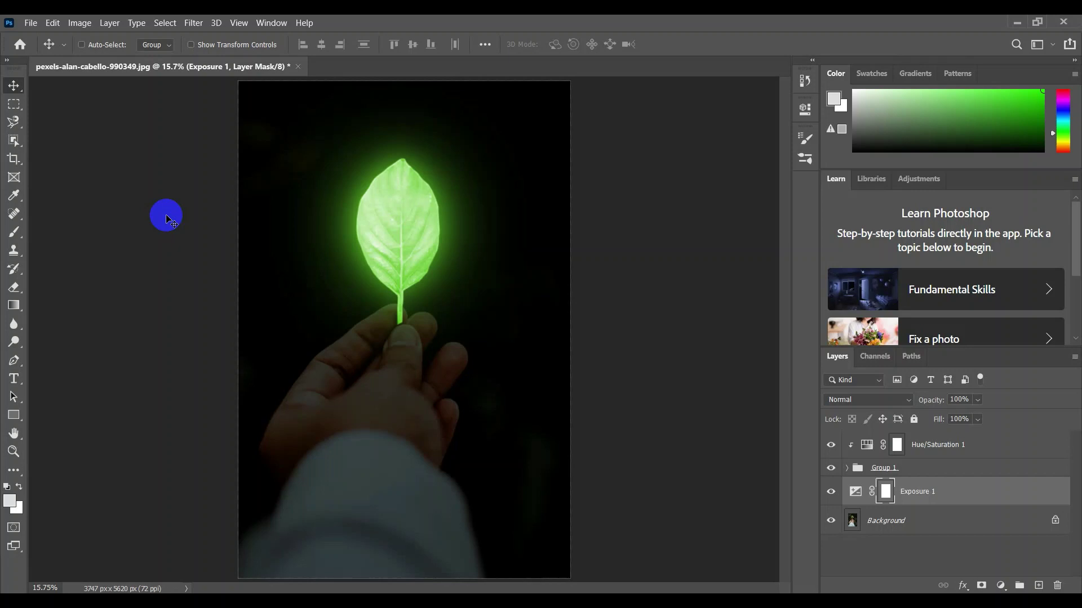
pyautogui.click(95, 285)
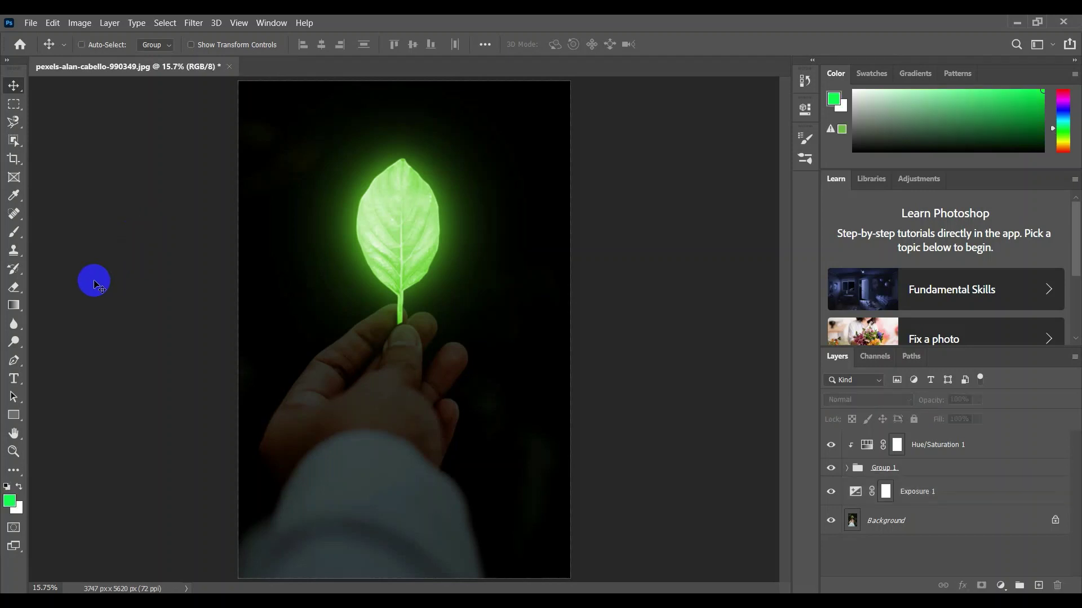
pyautogui.press('ctrl')
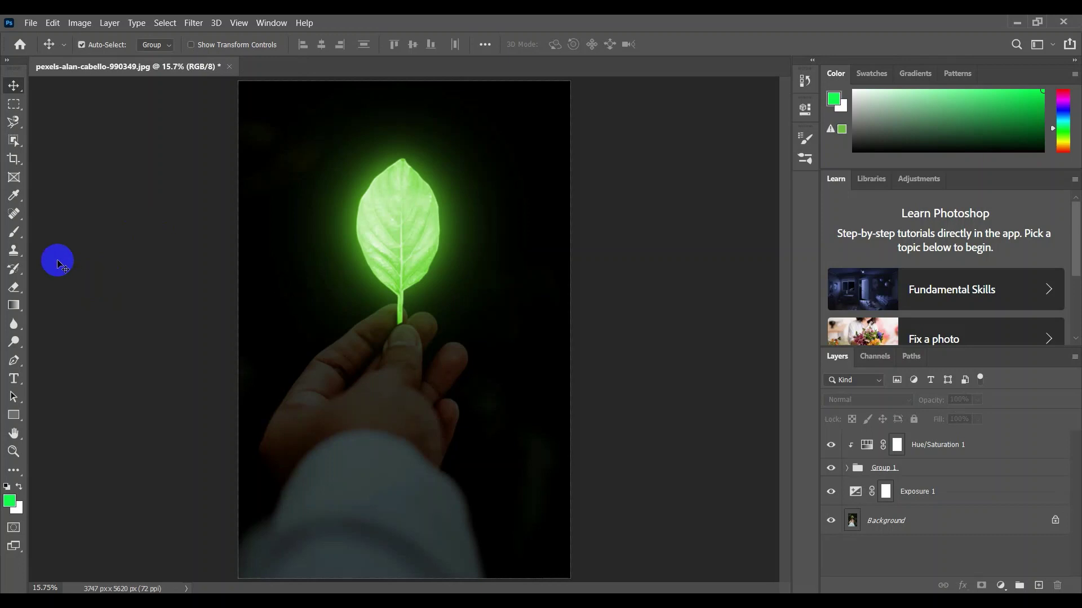
# - Activate the Brush tool and set the foreground color to black (#000000)
pyautogui.press('b')
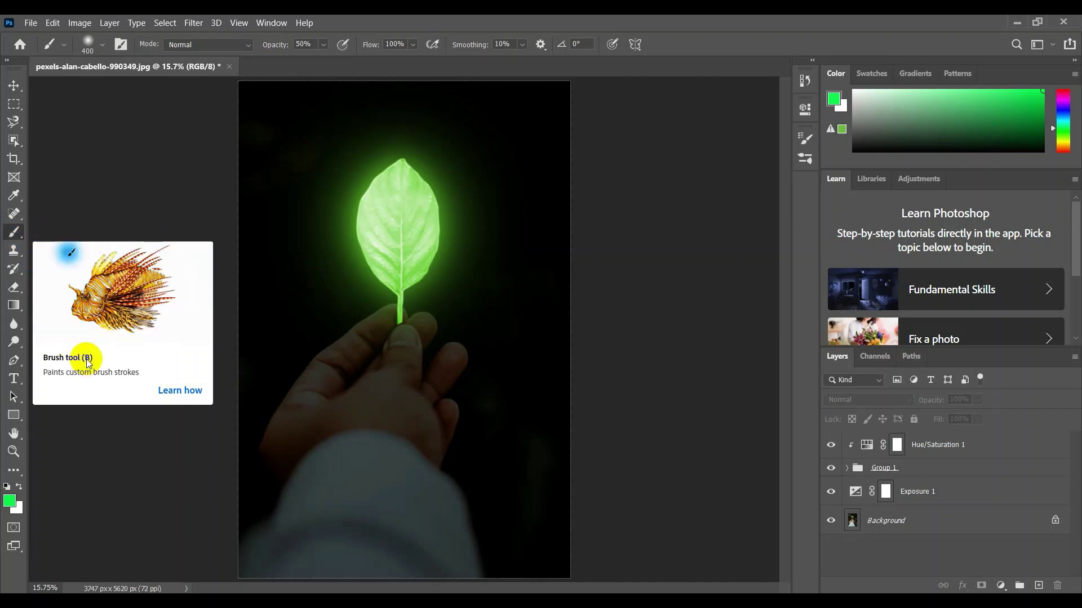
pyautogui.click(21, 488)
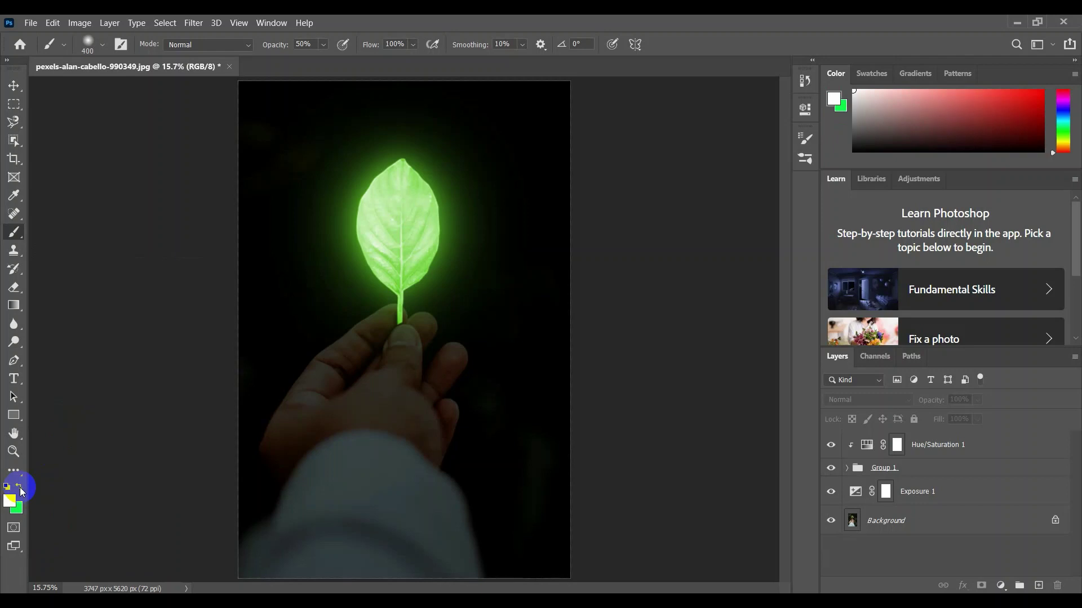
pyautogui.click(20, 487)
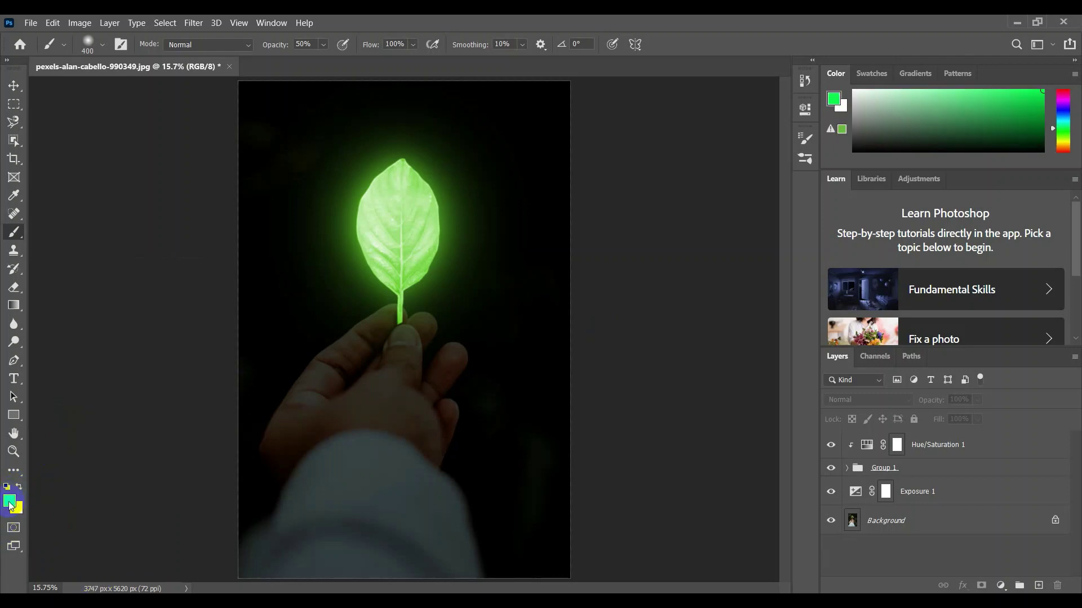
pyautogui.click(10, 503)
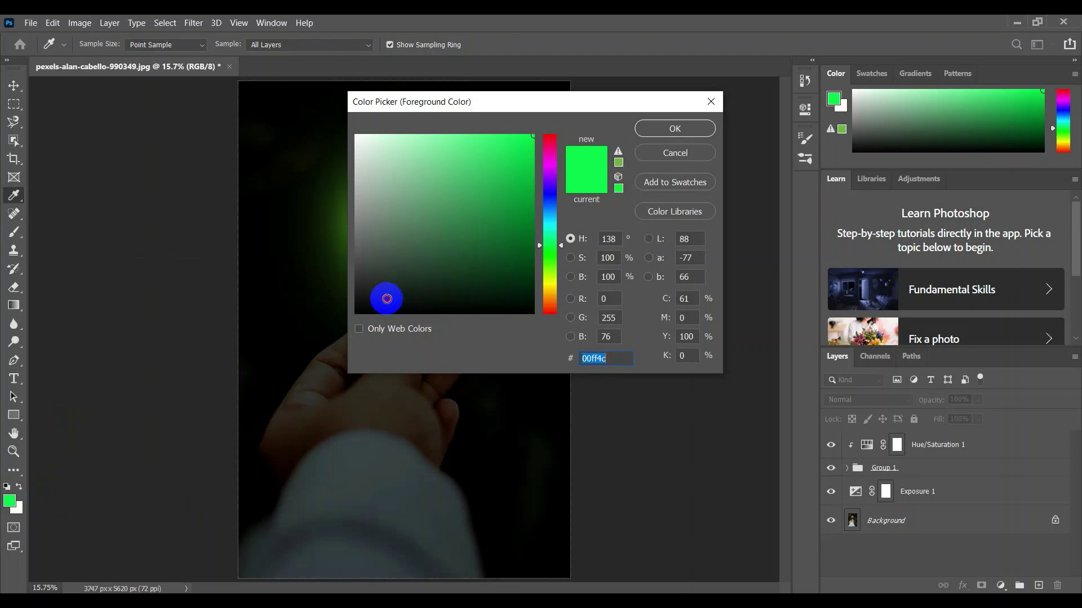
pyautogui.moveTo(387, 297); pyautogui.dragTo(354, 323)
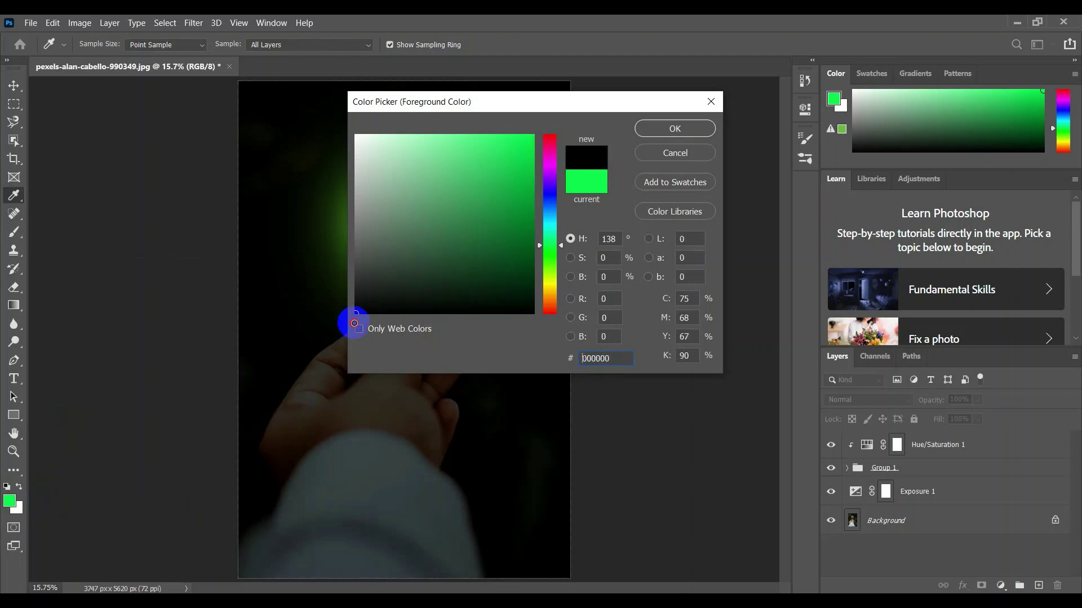
pyautogui.click(673, 129)
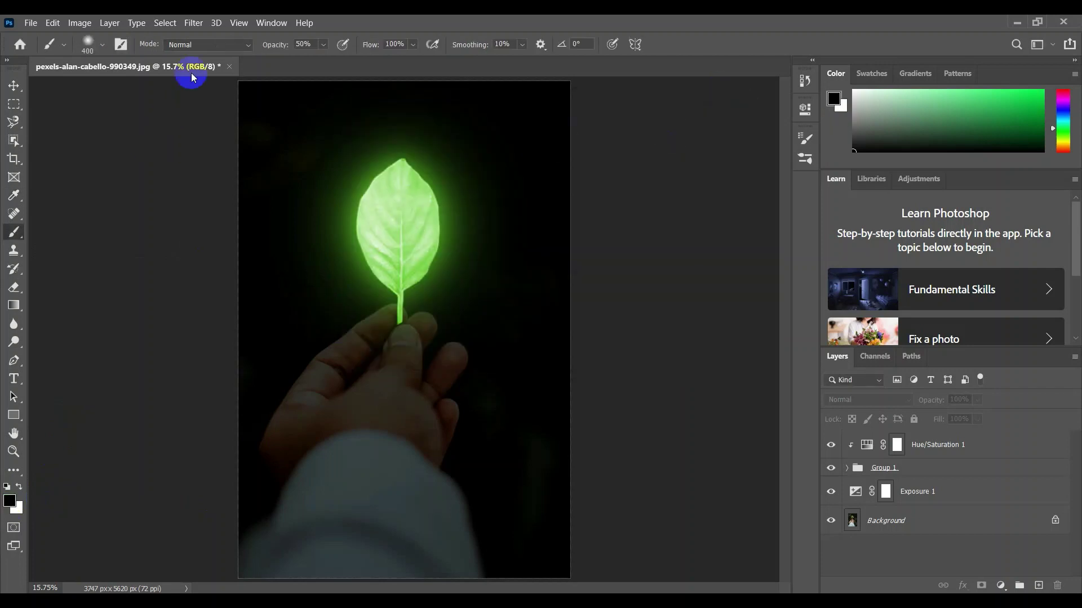
# - Choose the Soft Round brush from General Brushes
pyautogui.click(101, 48)
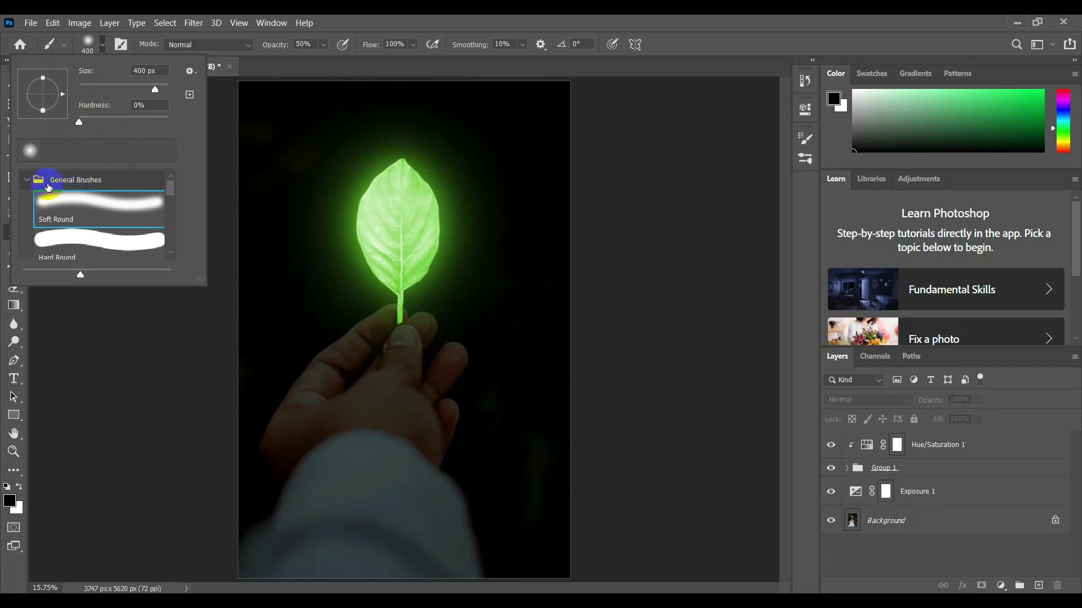
pyautogui.click(65, 191)
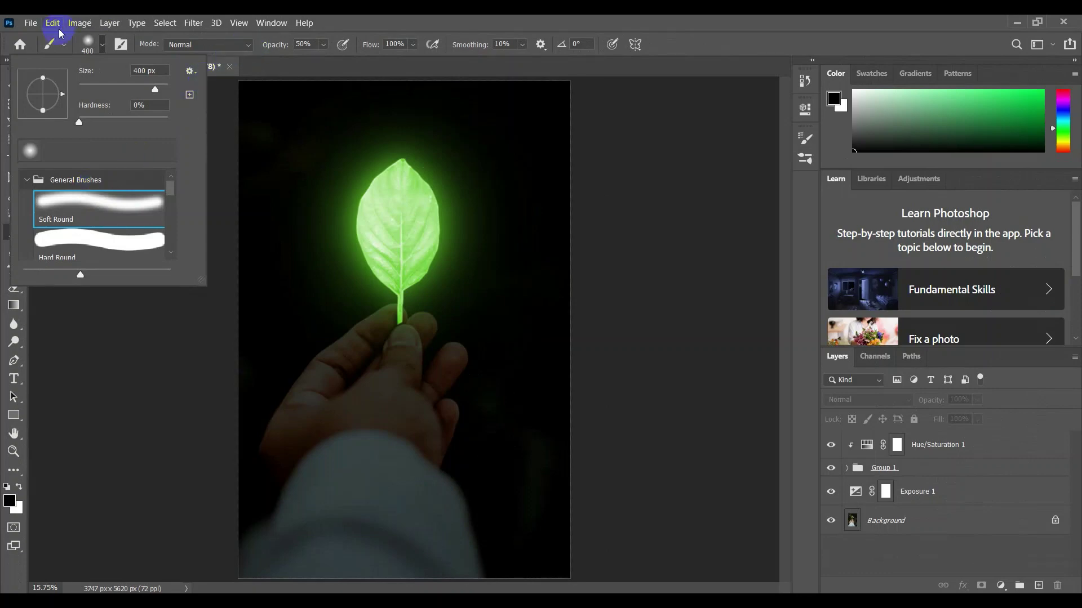
pyautogui.click(104, 48)
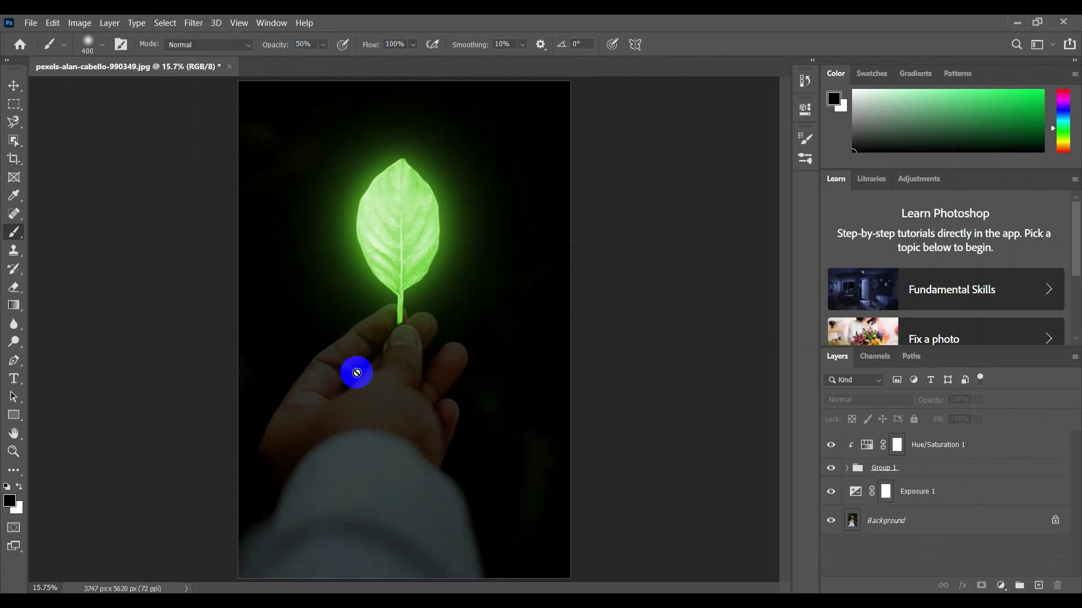
# - Select the Exposure 1 layer's mask and set the foreground color to black for painting around the fingers
pyautogui.click(917, 494)
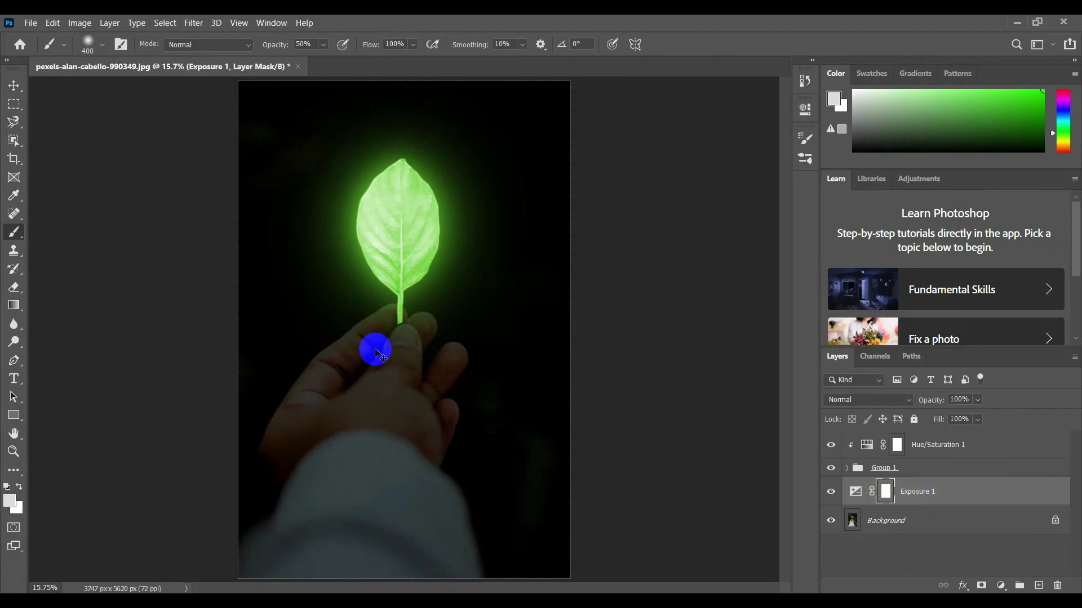
pyautogui.click(9, 502)
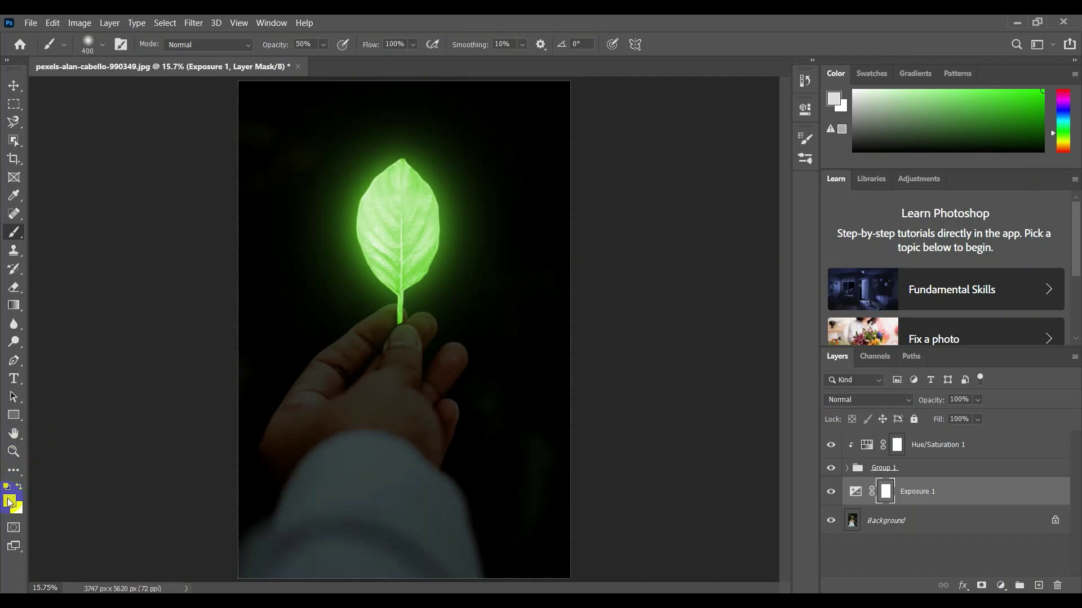
pyautogui.click(374, 305)
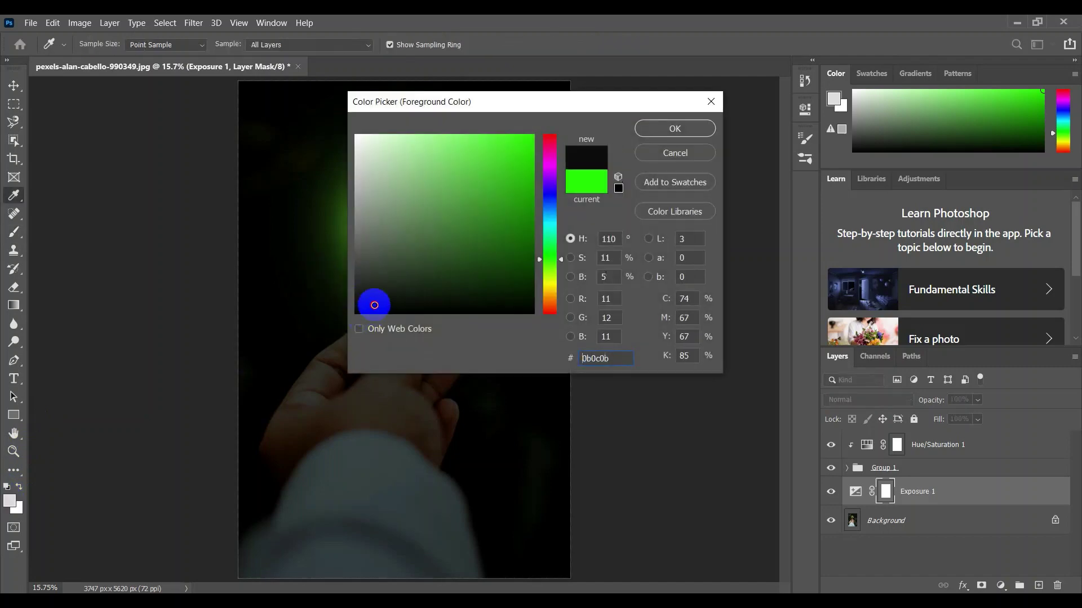
pyautogui.click(684, 130)
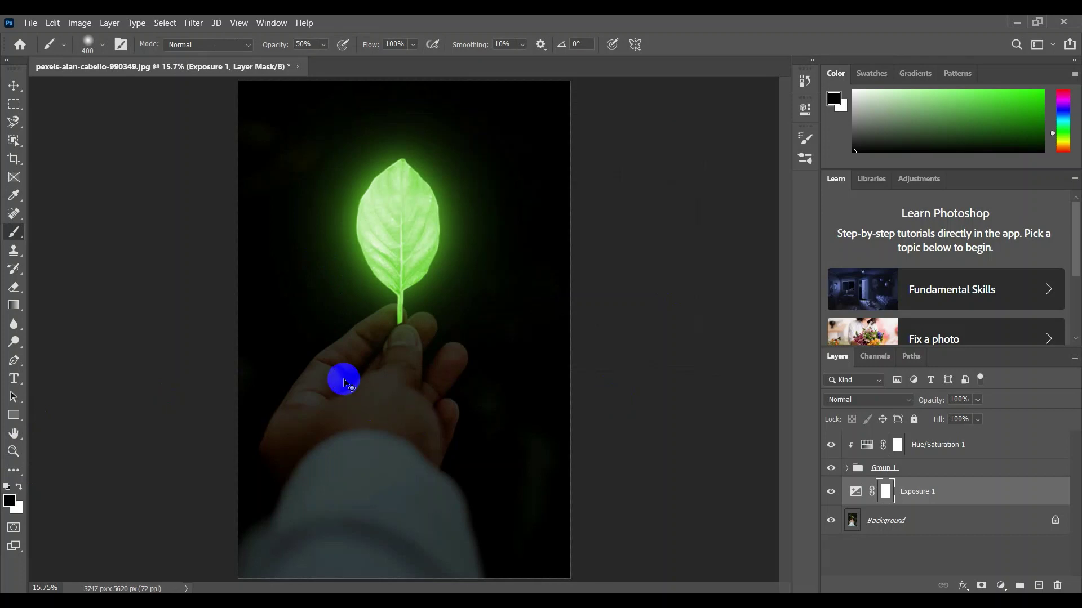
pyautogui.scroll(3, 345, 383)
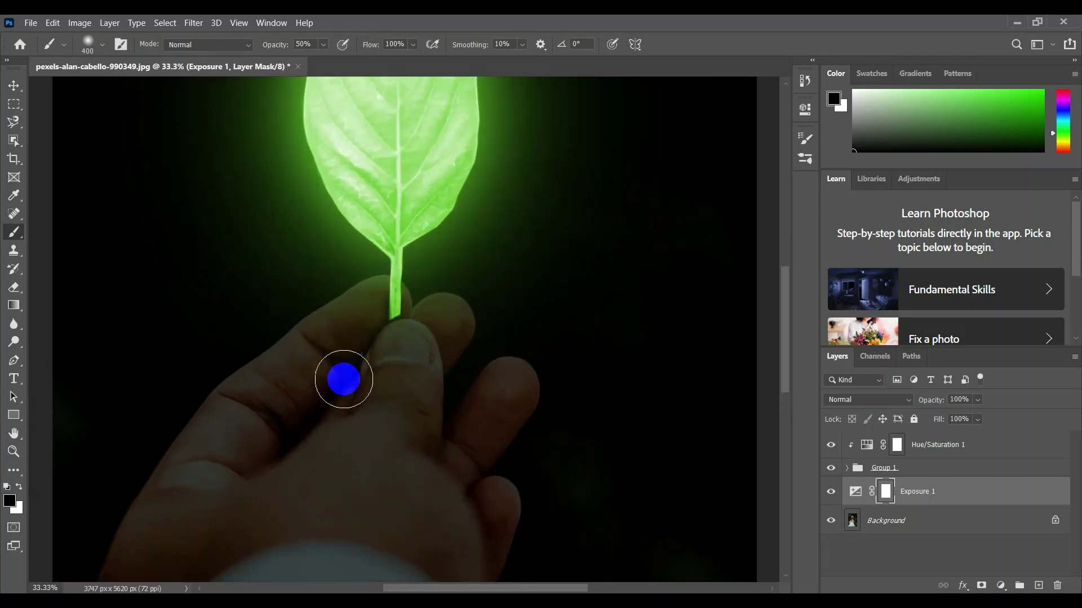
# - Paint black over the fingers, thumb and back of the hand on the Exposure 1 mask, view the whole image and activate the Move tool
pyautogui.moveTo(344, 379)
pyautogui.mouseDown()
pyautogui.moveTo(359, 303)
pyautogui.moveTo(302, 370)
pyautogui.moveTo(265, 384)
pyautogui.moveTo(218, 430)
pyautogui.mouseUp()
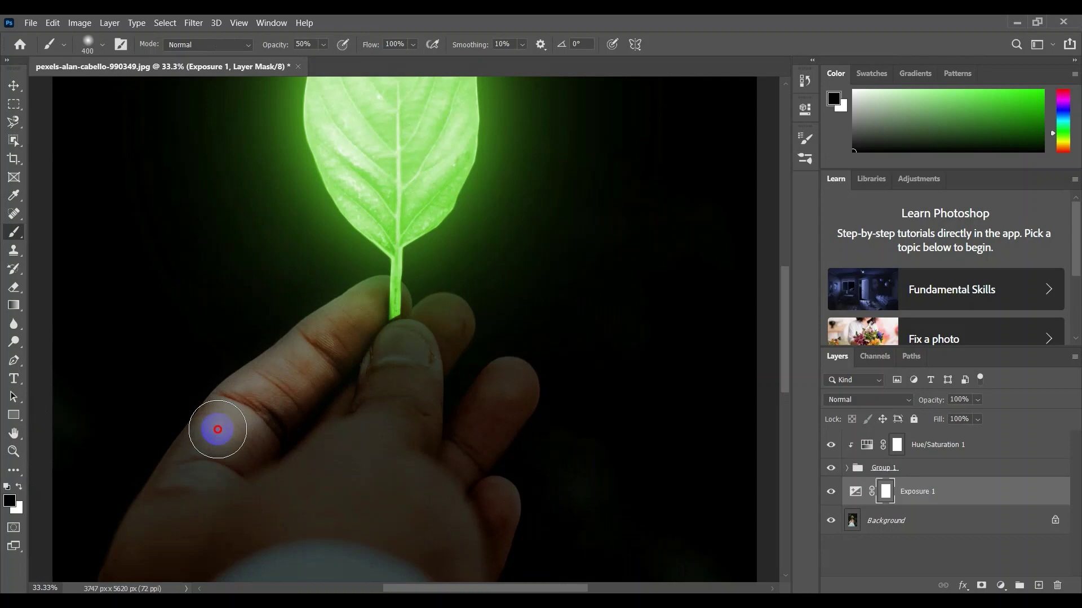
pyautogui.moveTo(217, 430)
pyautogui.mouseDown()
pyautogui.moveTo(185, 500)
pyautogui.moveTo(267, 500)
pyautogui.moveTo(192, 471)
pyautogui.moveTo(161, 484)
pyautogui.moveTo(133, 545)
pyautogui.moveTo(346, 328)
pyautogui.moveTo(364, 294)
pyautogui.moveTo(200, 432)
pyautogui.moveTo(157, 502)
pyautogui.moveTo(347, 452)
pyautogui.moveTo(346, 415)
pyautogui.moveTo(308, 417)
pyautogui.moveTo(289, 451)
pyautogui.moveTo(346, 377)
pyautogui.moveTo(357, 371)
pyautogui.moveTo(293, 435)
pyautogui.moveTo(304, 438)
pyautogui.moveTo(401, 368)
pyautogui.moveTo(451, 320)
pyautogui.moveTo(493, 382)
pyautogui.moveTo(447, 469)
pyautogui.moveTo(475, 400)
pyautogui.moveTo(520, 386)
pyautogui.moveTo(455, 505)
pyautogui.moveTo(500, 511)
pyautogui.moveTo(466, 531)
pyautogui.moveTo(412, 494)
pyautogui.moveTo(398, 445)
pyautogui.moveTo(445, 371)
pyautogui.moveTo(340, 498)
pyautogui.moveTo(205, 544)
pyautogui.moveTo(101, 563)
pyautogui.moveTo(178, 531)
pyautogui.moveTo(379, 503)
pyautogui.moveTo(481, 550)
pyautogui.moveTo(333, 521)
pyautogui.moveTo(457, 540)
pyautogui.moveTo(394, 307)
pyautogui.moveTo(405, 314)
pyautogui.moveTo(326, 346)
pyautogui.moveTo(425, 299)
pyautogui.moveTo(442, 353)
pyautogui.moveTo(493, 350)
pyautogui.moveTo(472, 440)
pyautogui.moveTo(499, 413)
pyautogui.moveTo(437, 456)
pyautogui.moveTo(492, 498)
pyautogui.moveTo(478, 536)
pyautogui.moveTo(504, 550)
pyautogui.moveTo(500, 567)
pyautogui.moveTo(509, 522)
pyautogui.moveTo(499, 581)
pyautogui.moveTo(387, 437)
pyautogui.moveTo(345, 411)
pyautogui.moveTo(217, 391)
pyautogui.moveTo(102, 569)
pyautogui.moveTo(224, 441)
pyautogui.moveTo(290, 321)
pyautogui.moveTo(357, 290)
pyautogui.moveTo(429, 312)
pyautogui.moveTo(416, 379)
pyautogui.moveTo(475, 324)
pyautogui.moveTo(424, 355)
pyautogui.mouseUp()
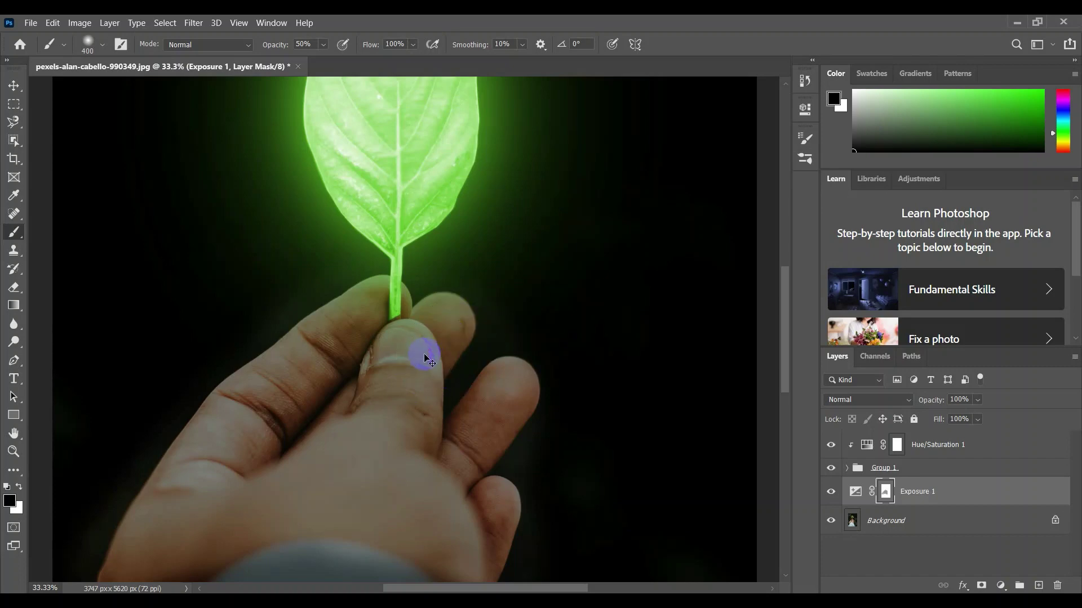
pyautogui.scroll(-3, 426, 358)
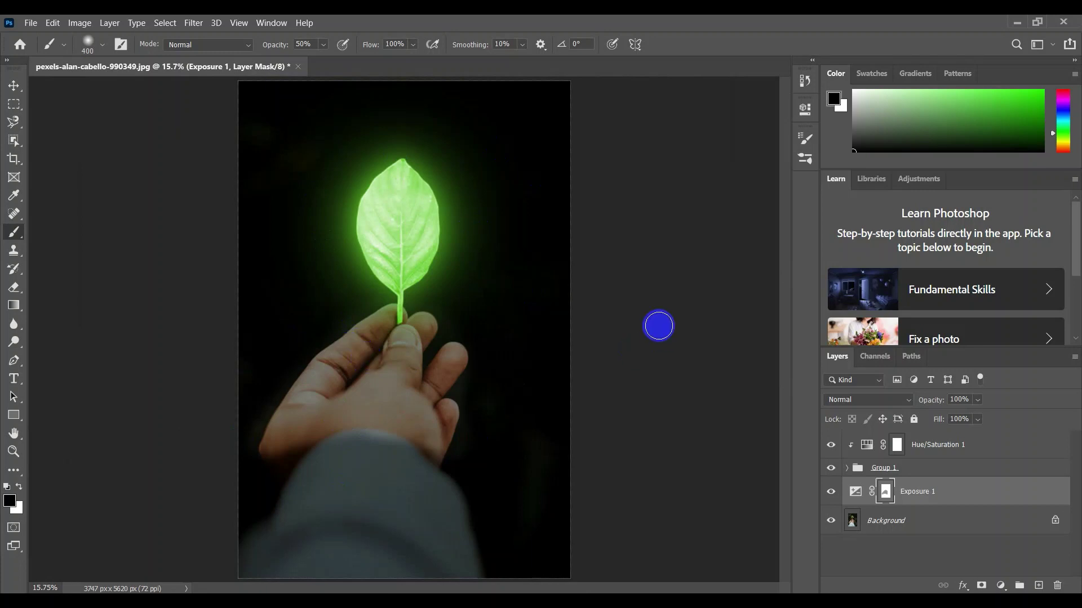
pyautogui.click(13, 90)
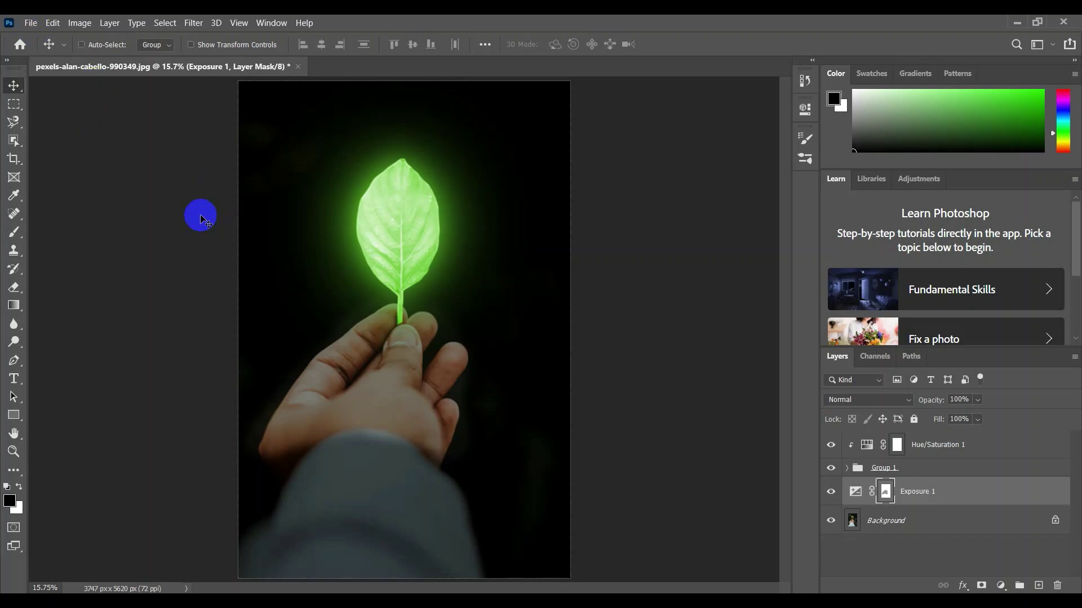
# - Start saving the document under a new file on the Desktop with JPEG as the file format
pyautogui.hotkey('ctrl', 'shift', 's')
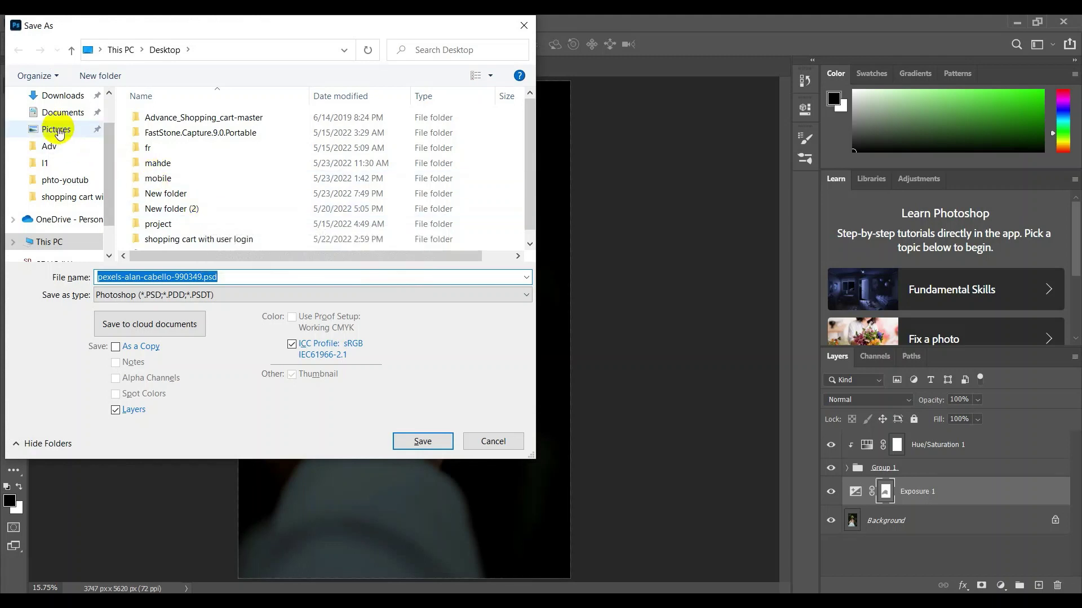
pyautogui.scroll(1, 107, 108)
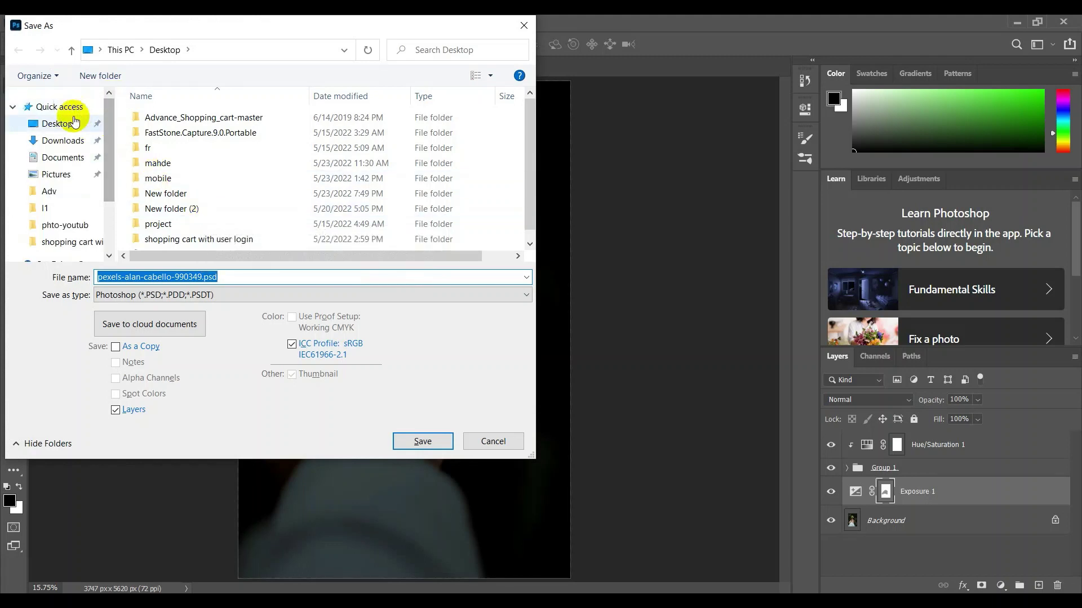
pyautogui.click(66, 122)
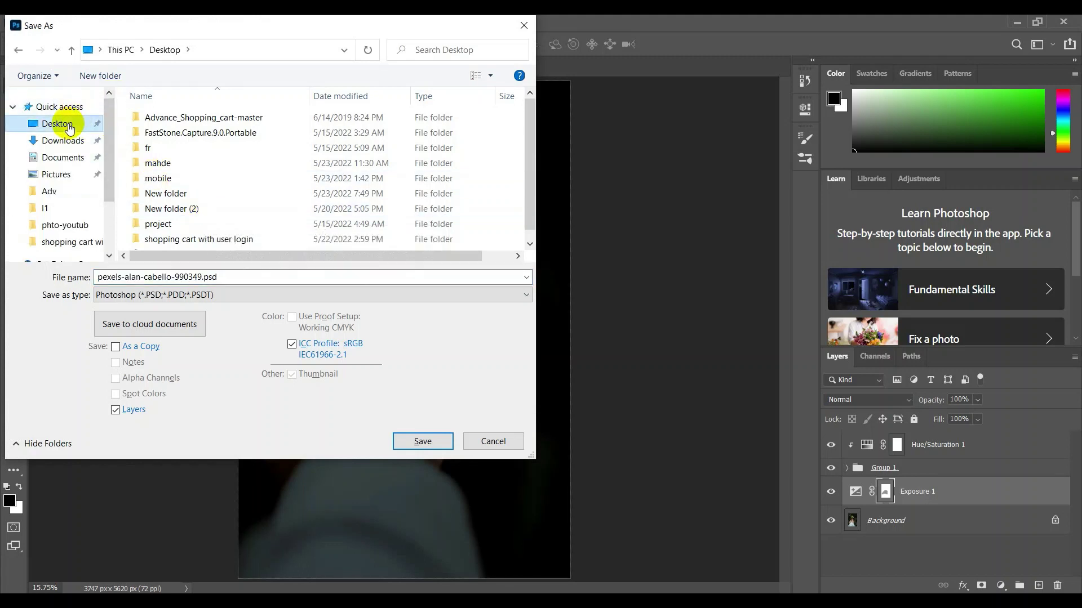
pyautogui.click(137, 295)
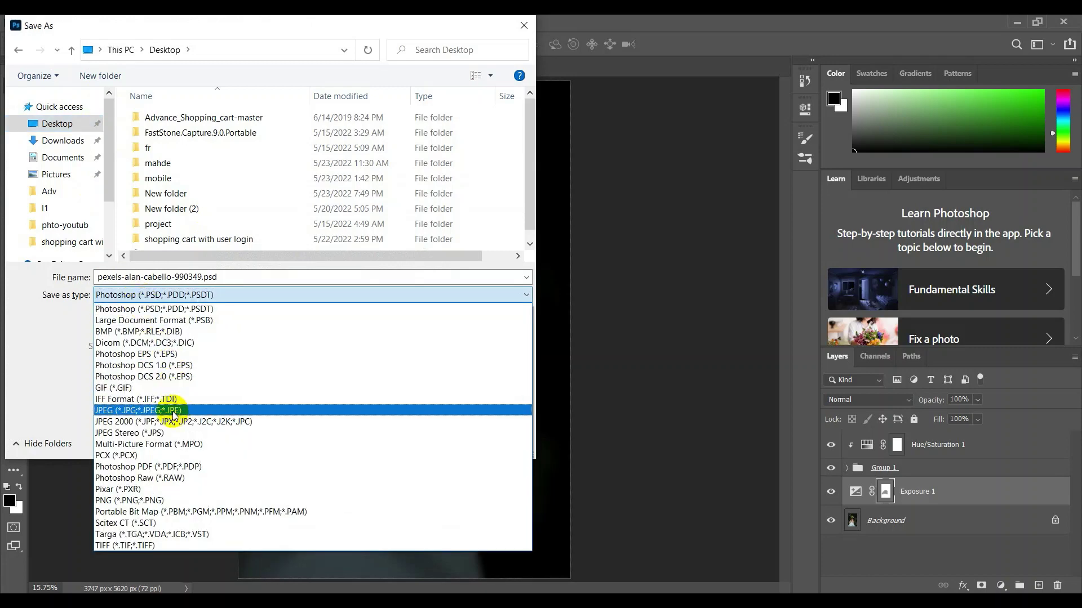
pyautogui.click(133, 411)
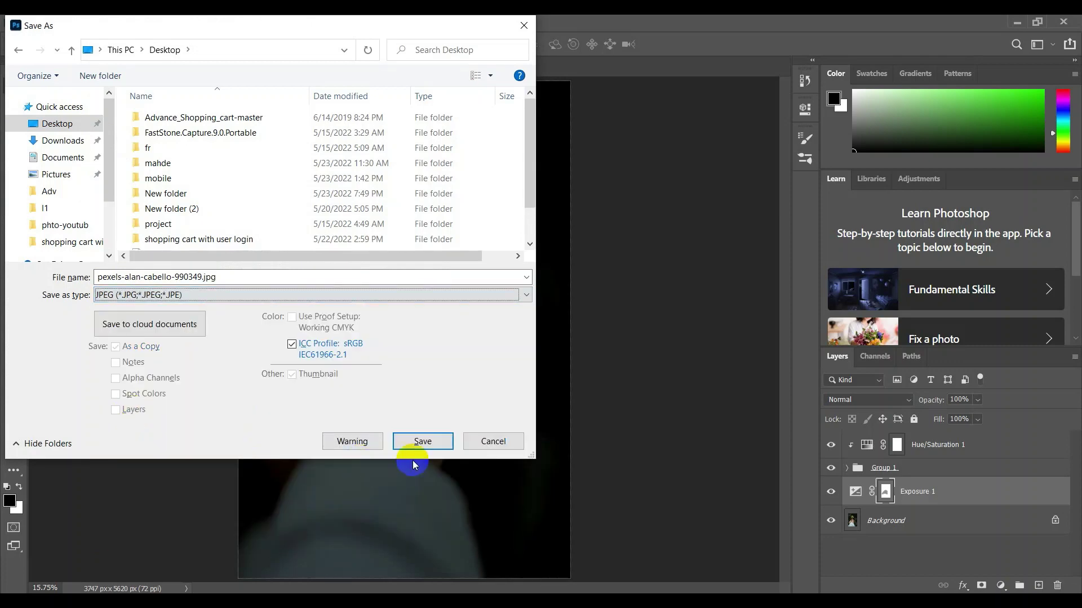
# - Decline replacing the existing file with the same name and save the JPEG as "we" instead
pyautogui.click(418, 440)
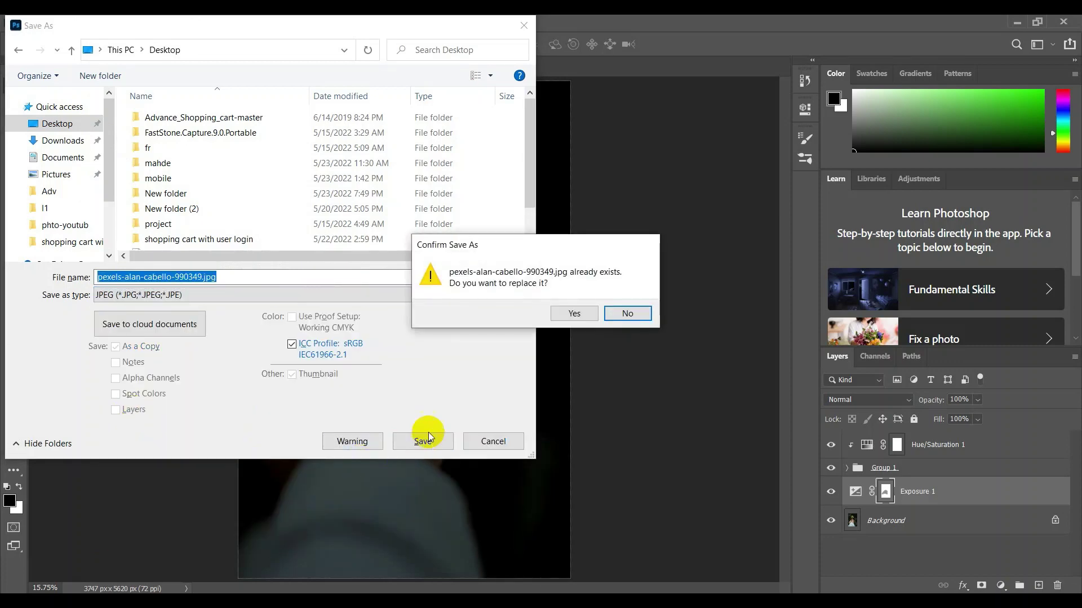
pyautogui.click(622, 312)
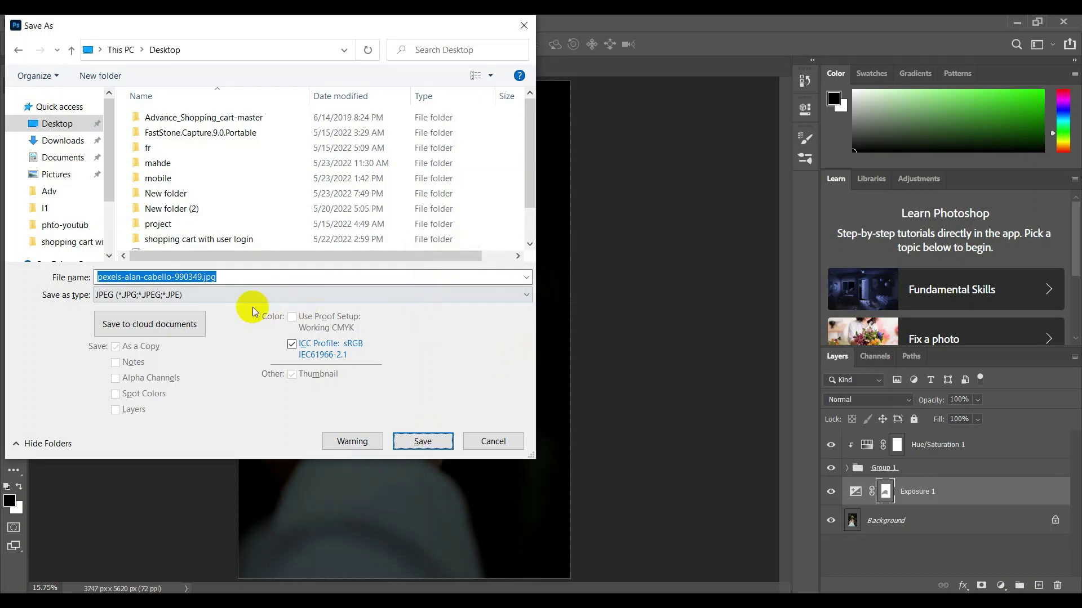
pyautogui.click(234, 276)
pyautogui.hotkey('ctrl', 'a')
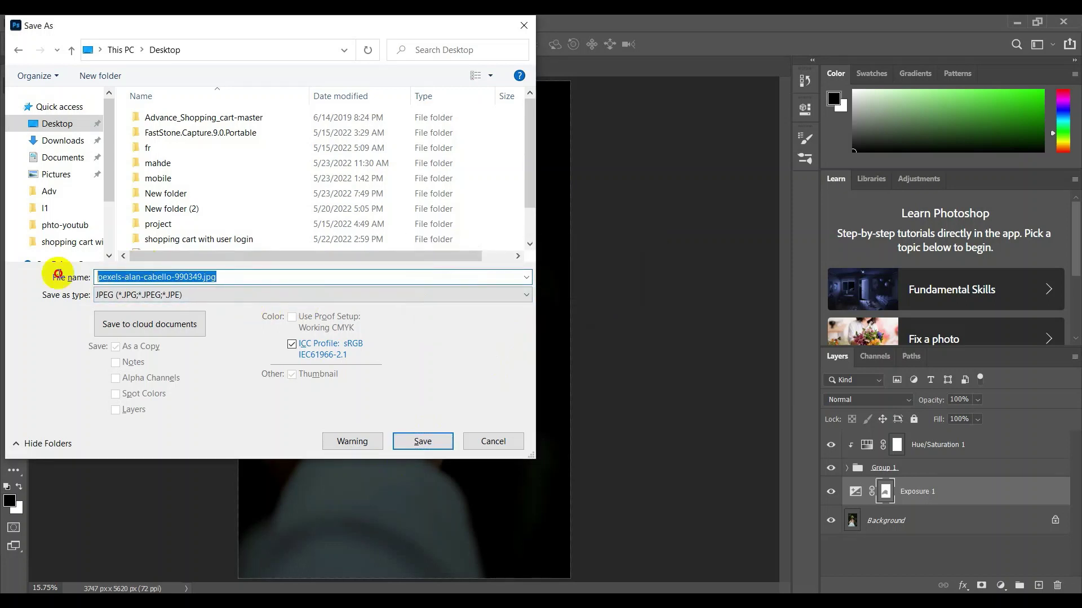
pyautogui.write('we')
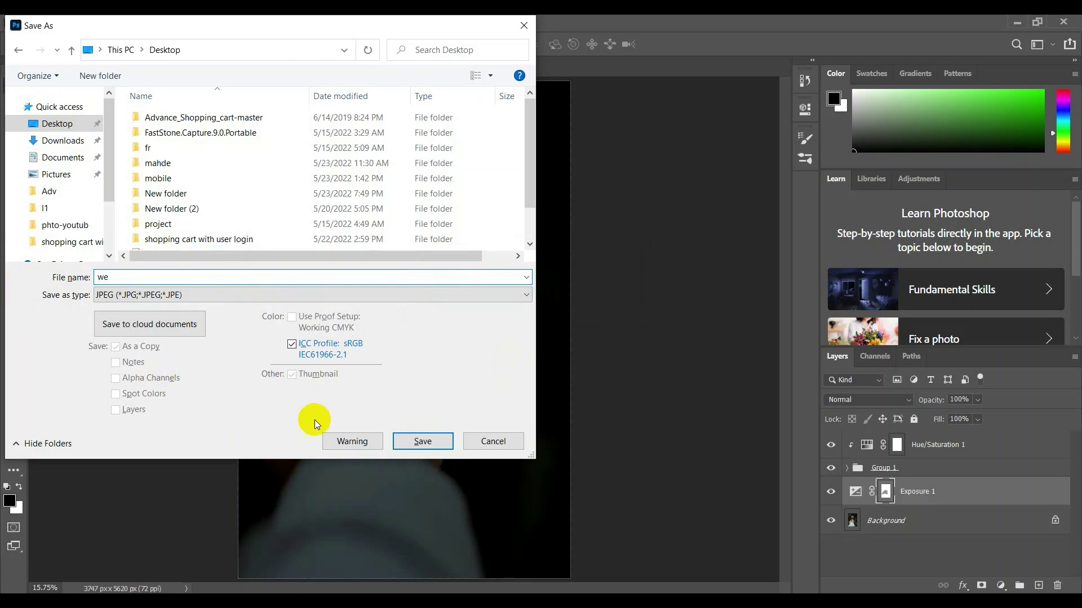
pyautogui.click(422, 441)
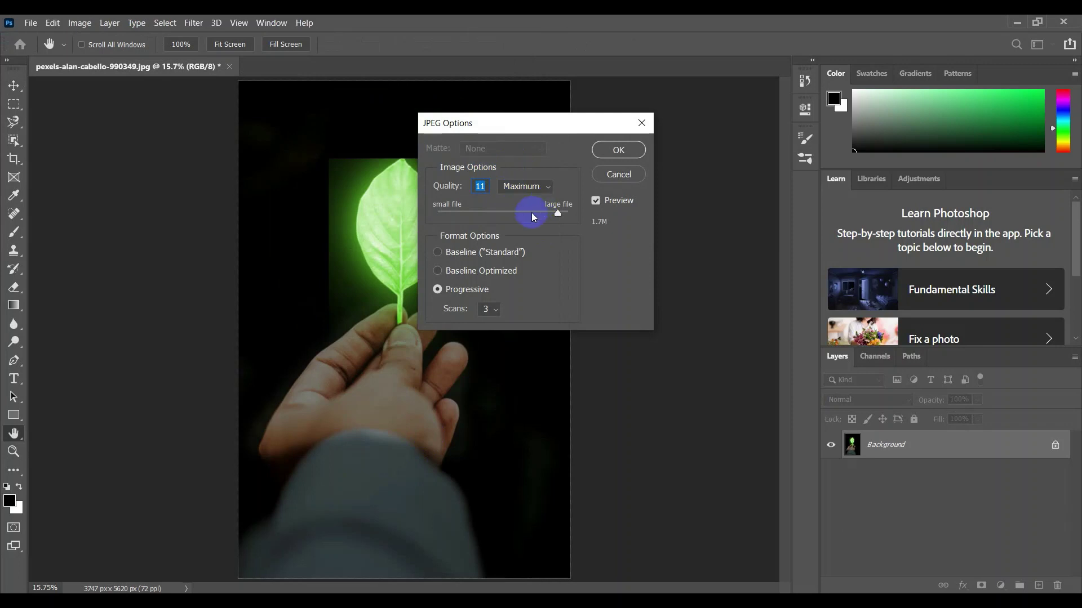
# - Try several JPEG quality levels, set the quality to 4 (Low), and confirm the export
pyautogui.click(529, 211)
pyautogui.moveTo(519, 215); pyautogui.dragTo(495, 217)
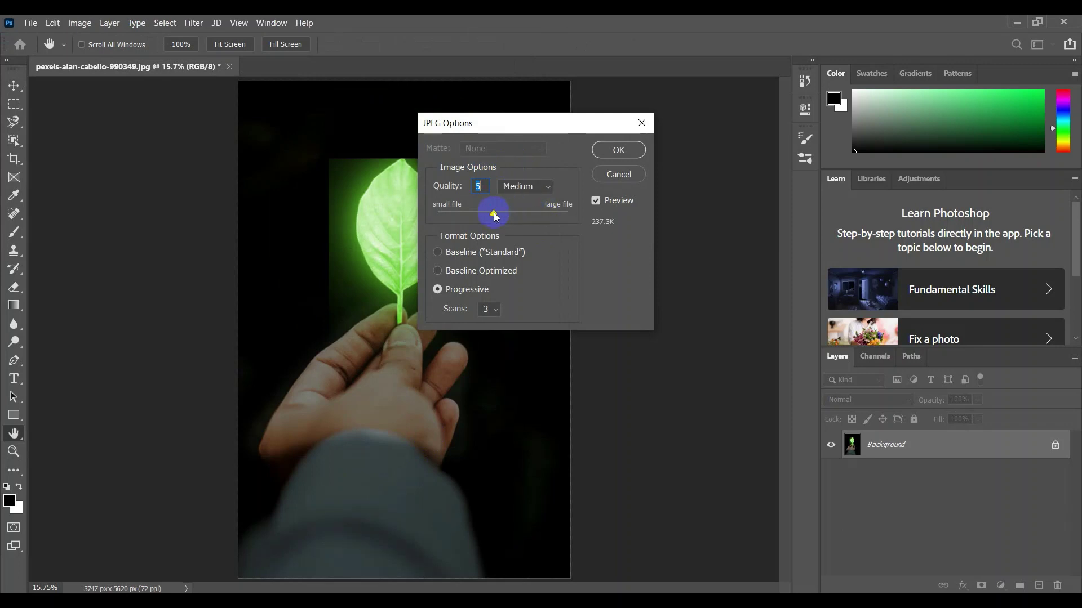
pyautogui.click(518, 187)
pyautogui.click(525, 200)
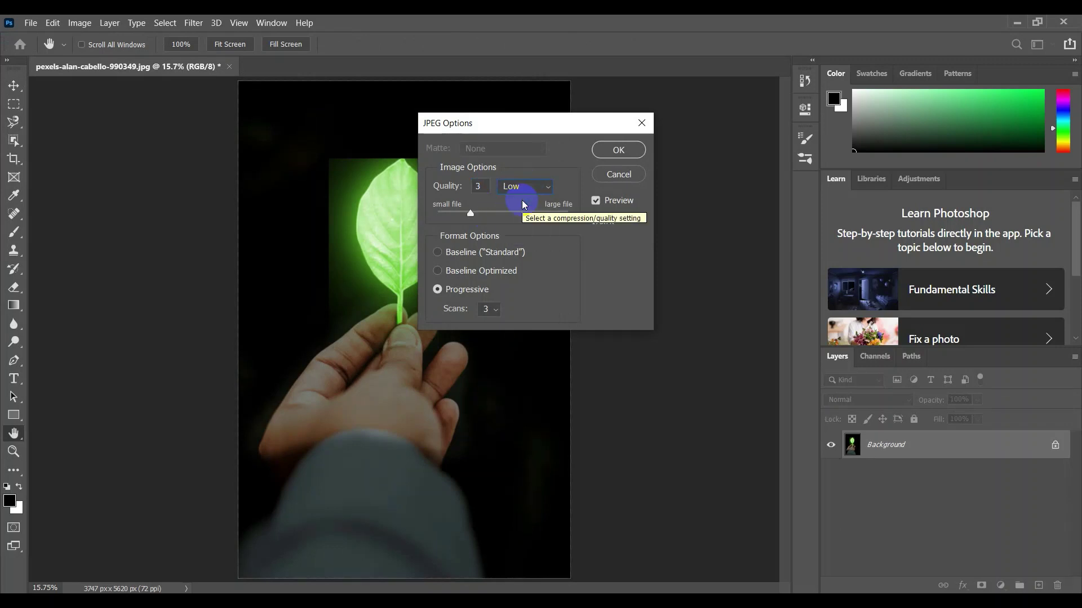
pyautogui.click(546, 185)
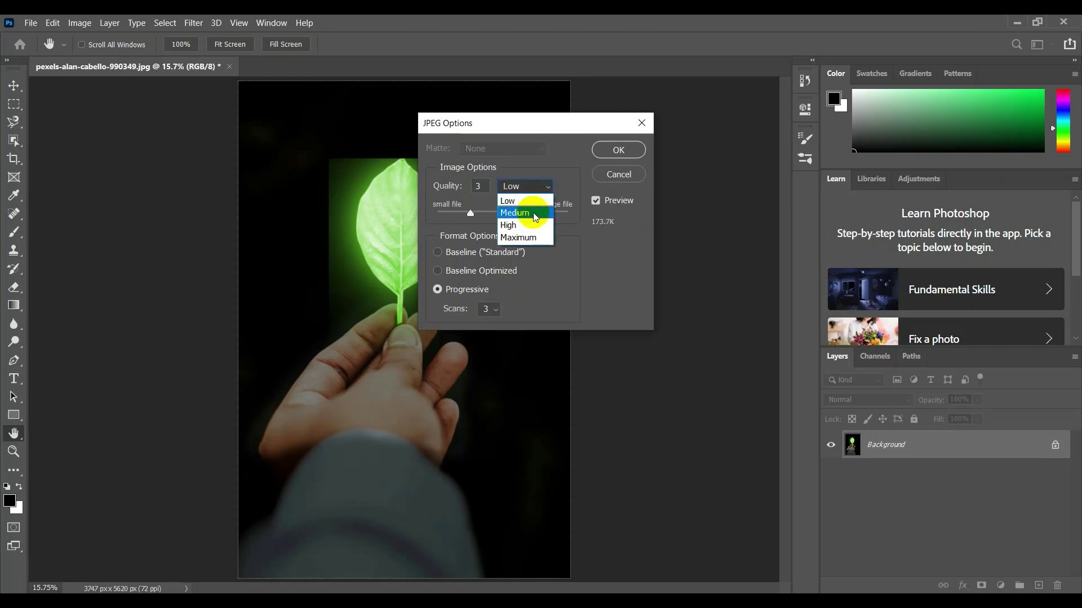
pyautogui.click(535, 216)
pyautogui.moveTo(492, 213); pyautogui.dragTo(484, 214)
pyautogui.click(619, 153)
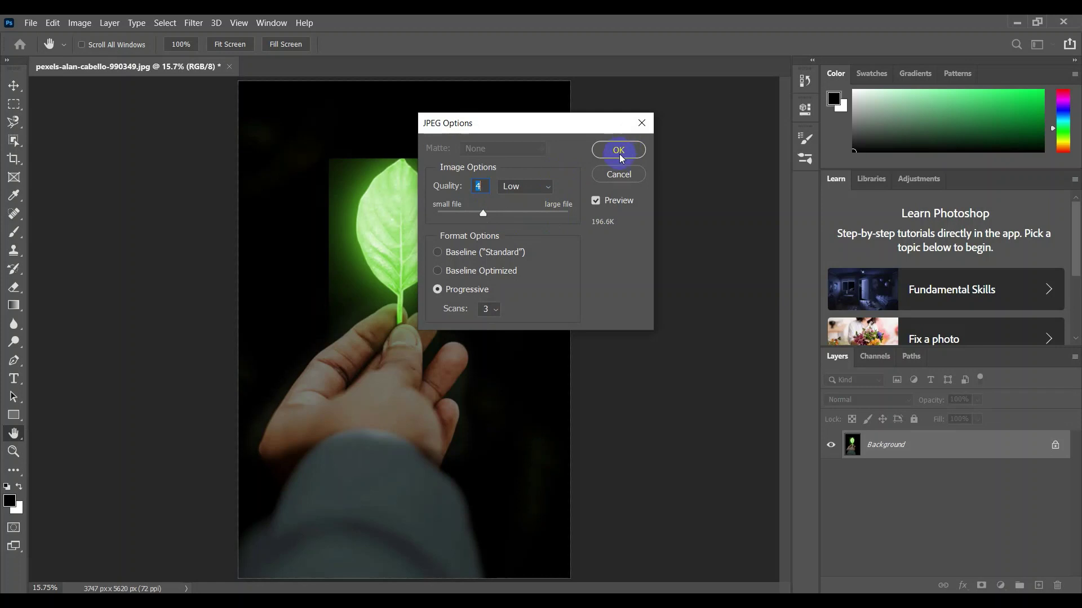
pyautogui.click(620, 153)
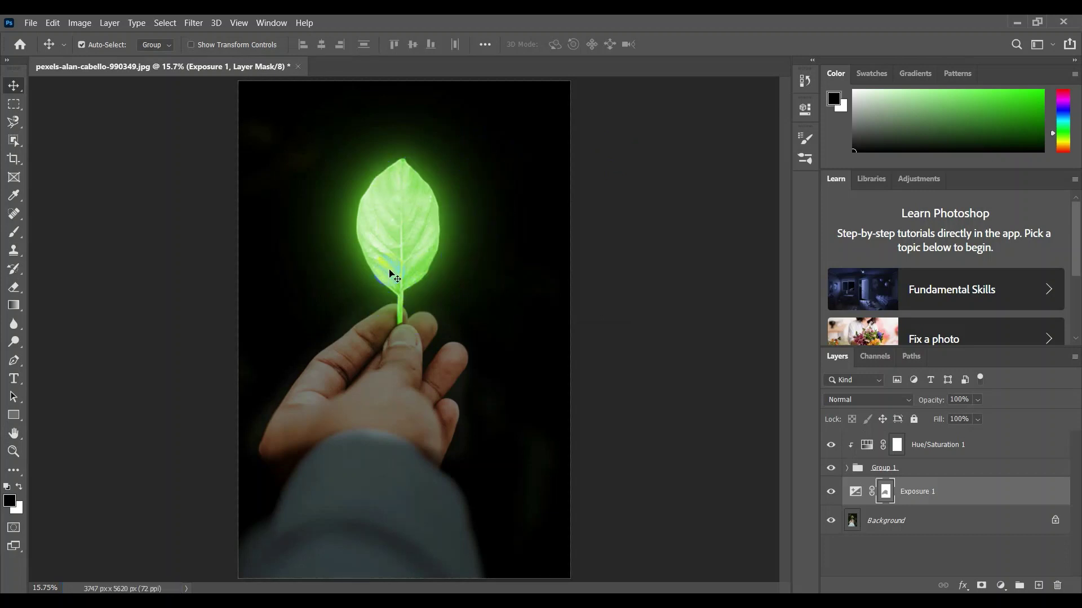
# - Switch to the desktop, open we.jpg in Photos to examine the exported glowing leaf and hand, and close the viewer
pyautogui.click(658, 158)
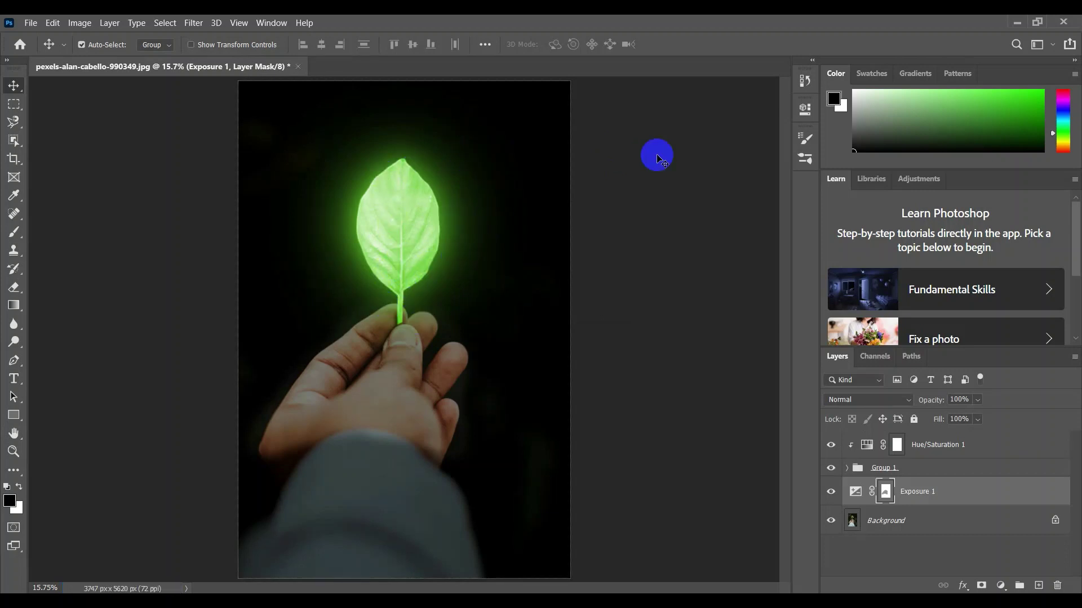
pyautogui.click(1016, 25)
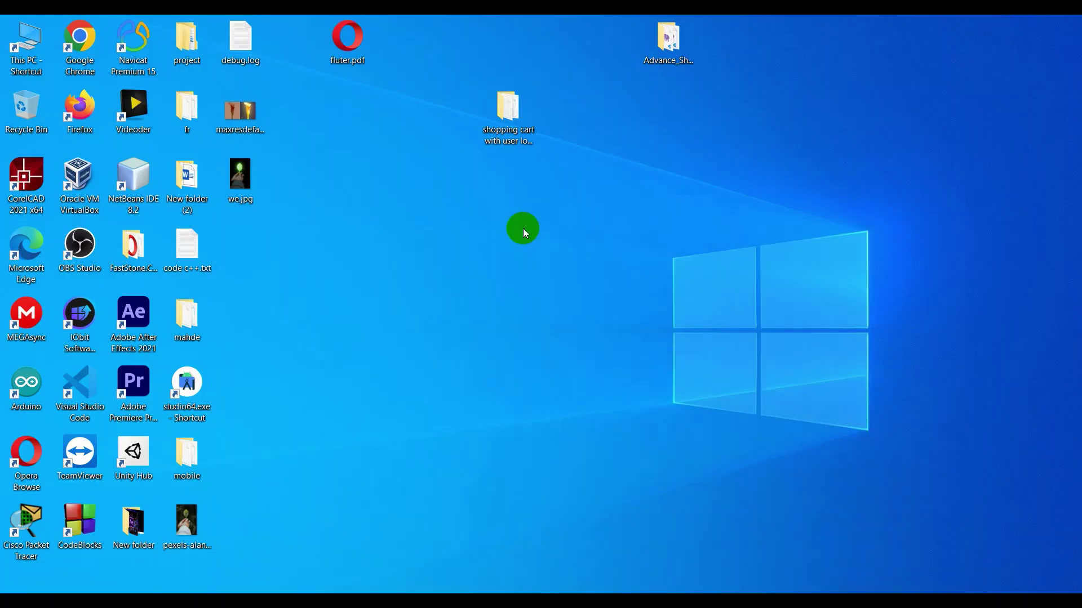
pyautogui.doubleClick(238, 181)
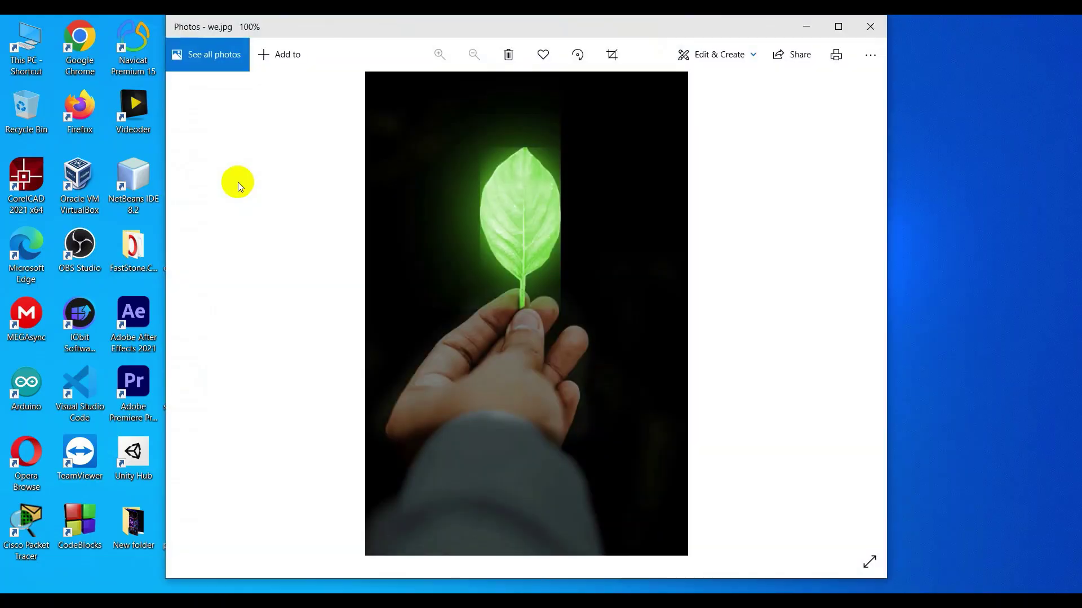
pyautogui.moveTo(387, 133)
pyautogui.mouseDown()
pyautogui.moveTo(430, 249)
pyautogui.moveTo(487, 238)
pyautogui.mouseUp()
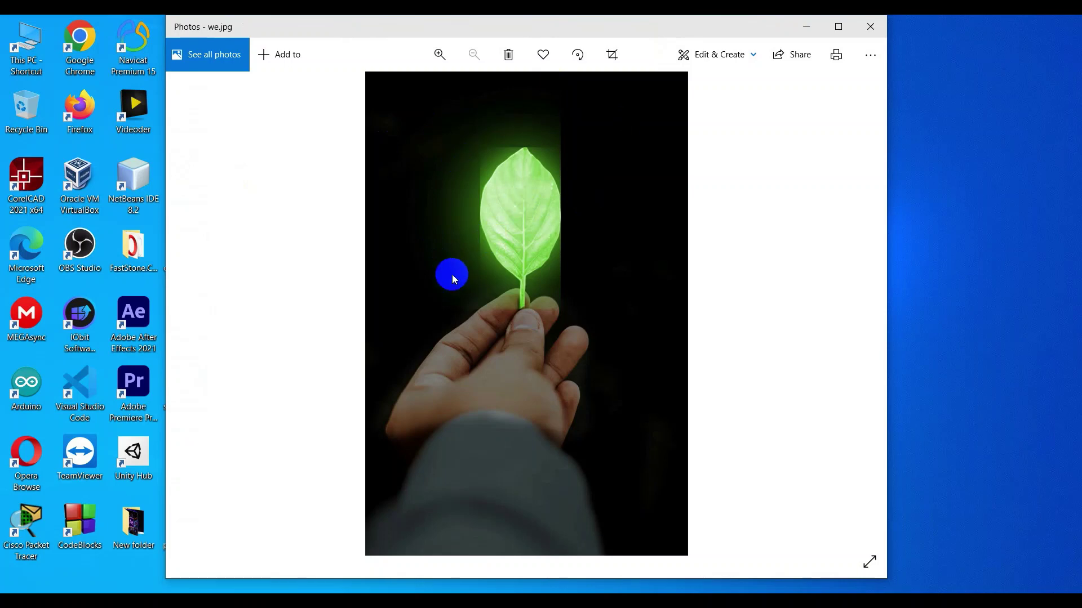
pyautogui.click(872, 27)
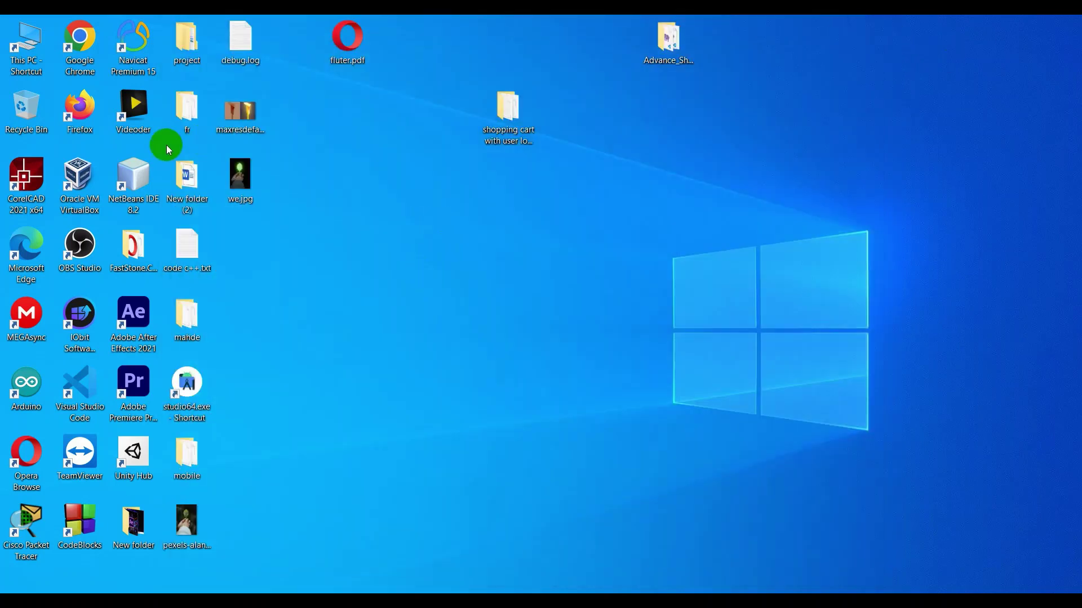
pyautogui.doubleClick(262, 190)
pyautogui.click(499, 162)
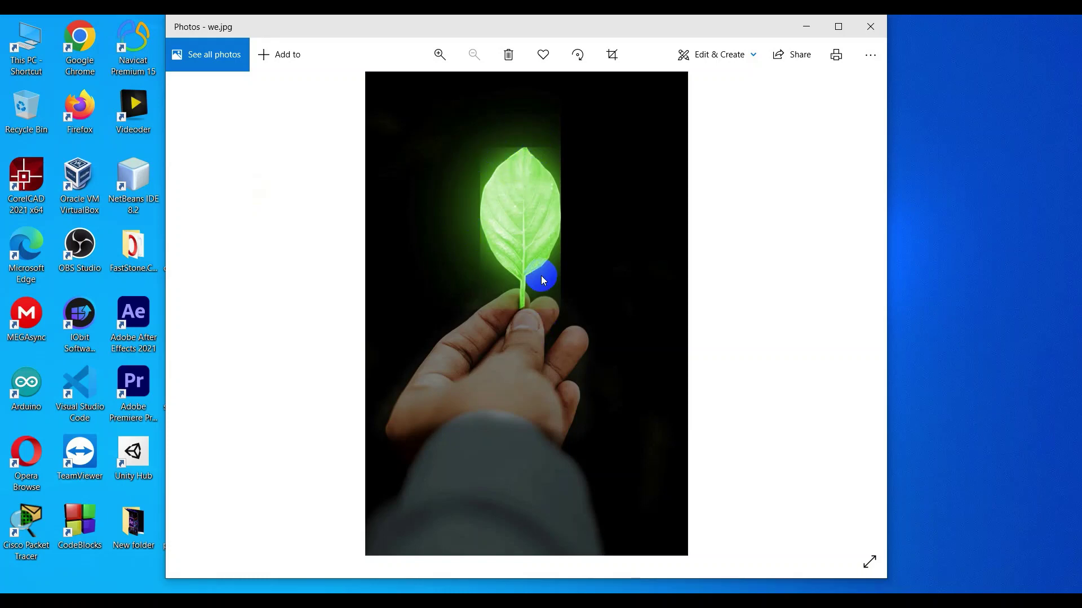
pyautogui.moveTo(872, 16); pyautogui.dragTo(871, 25)
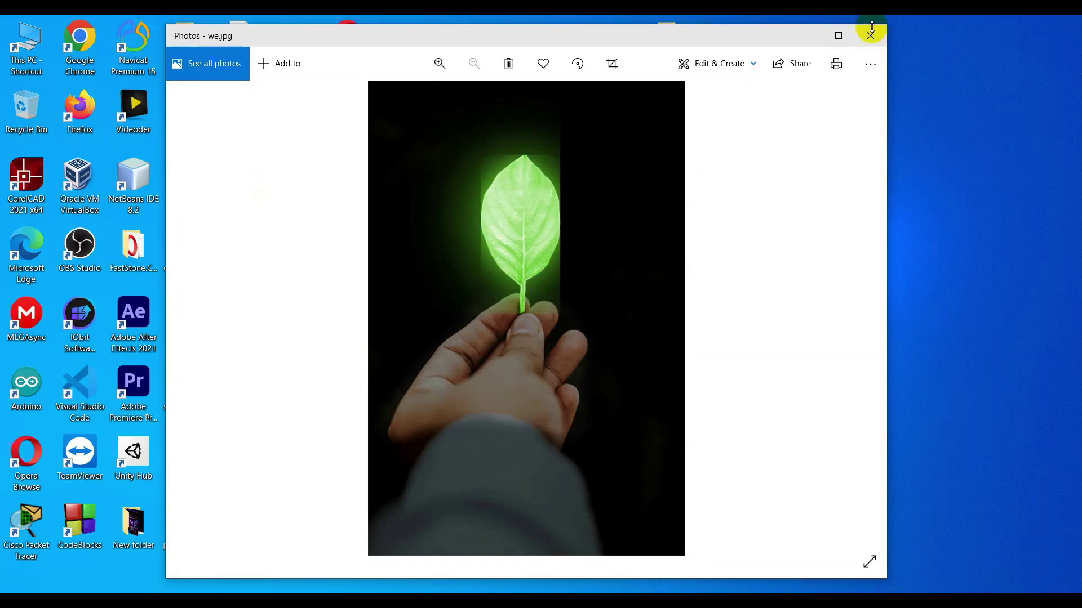
pyautogui.click(871, 34)
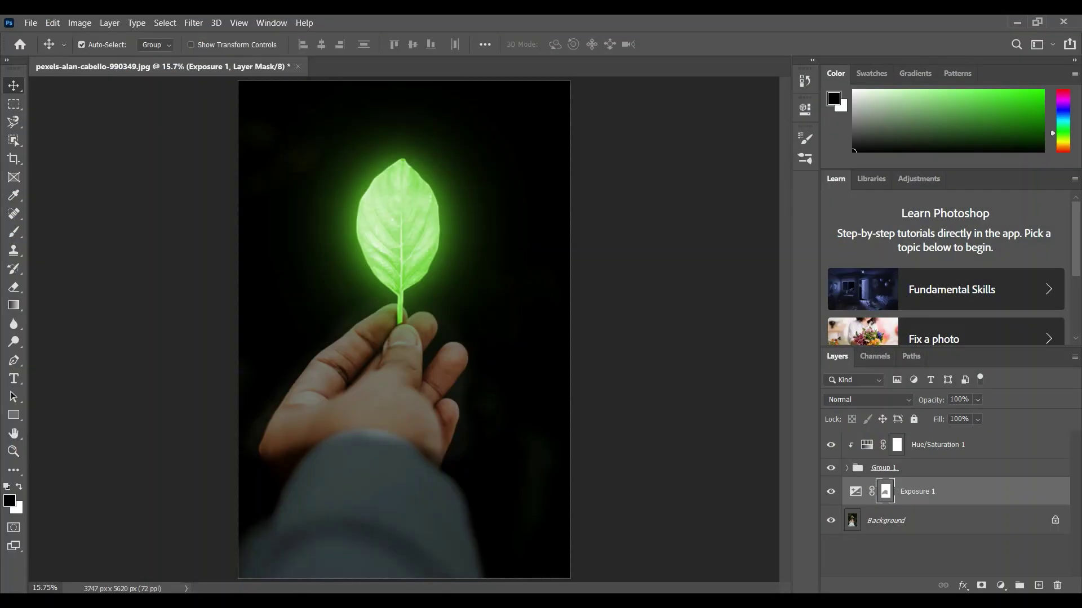
pyautogui.click(357, 277)
pyautogui.click(732, 359)
pyautogui.click(383, 307)
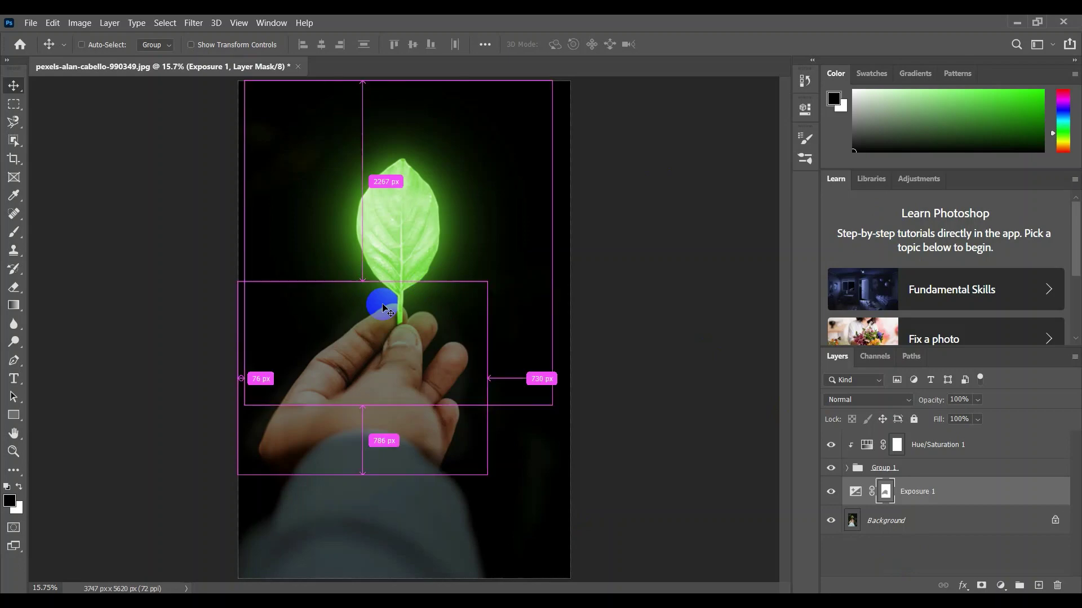
# - Save the document as a JPEG on the Desktop under its suggested name, replacing the existing file
pyautogui.hotkey('ctrl', 'shift', 's')
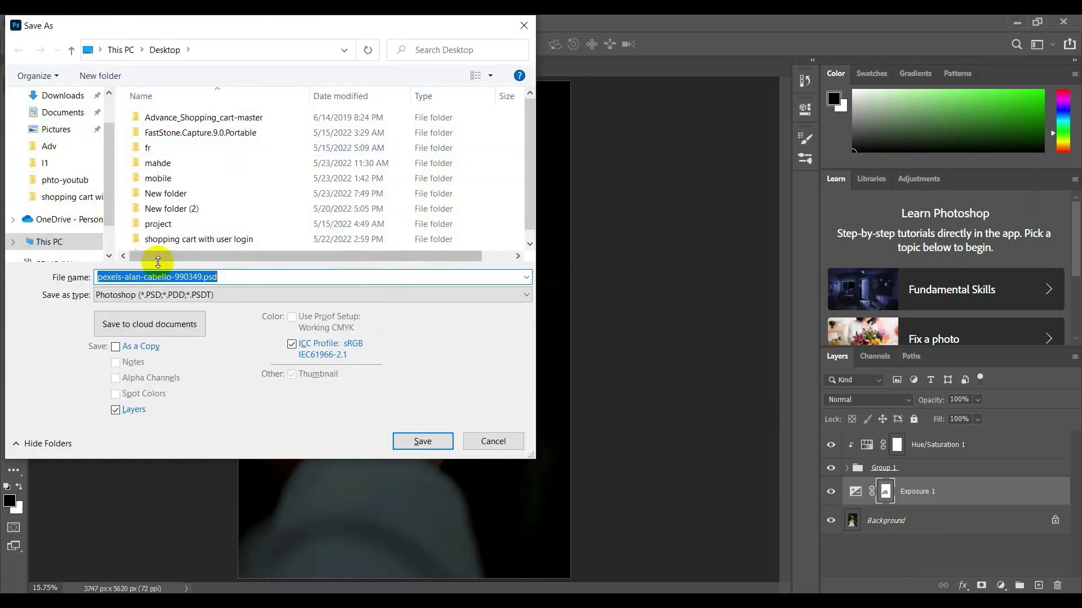
pyautogui.click(196, 294)
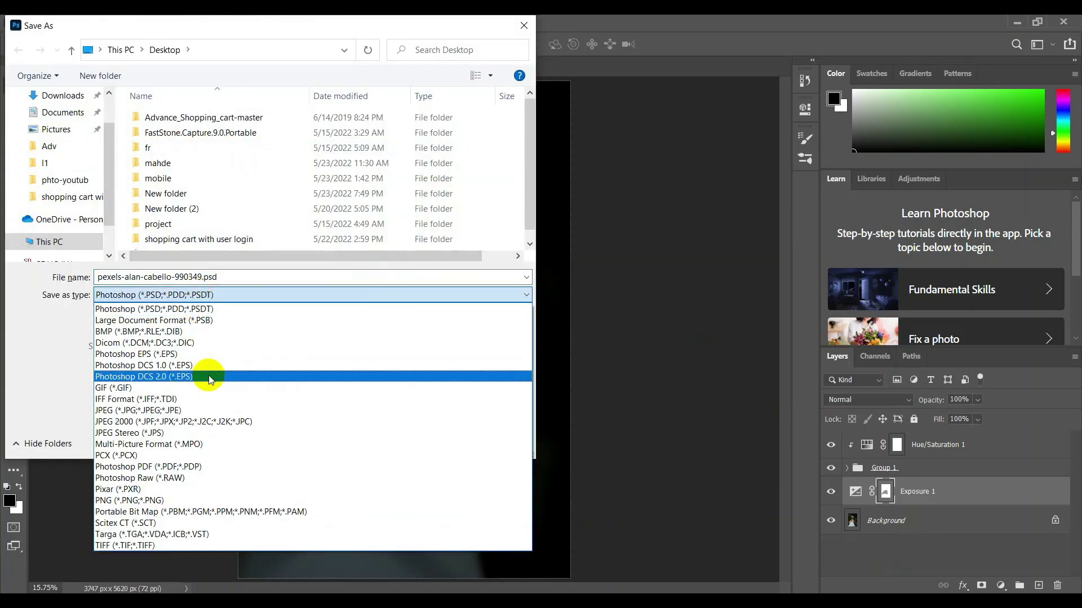
pyautogui.click(208, 409)
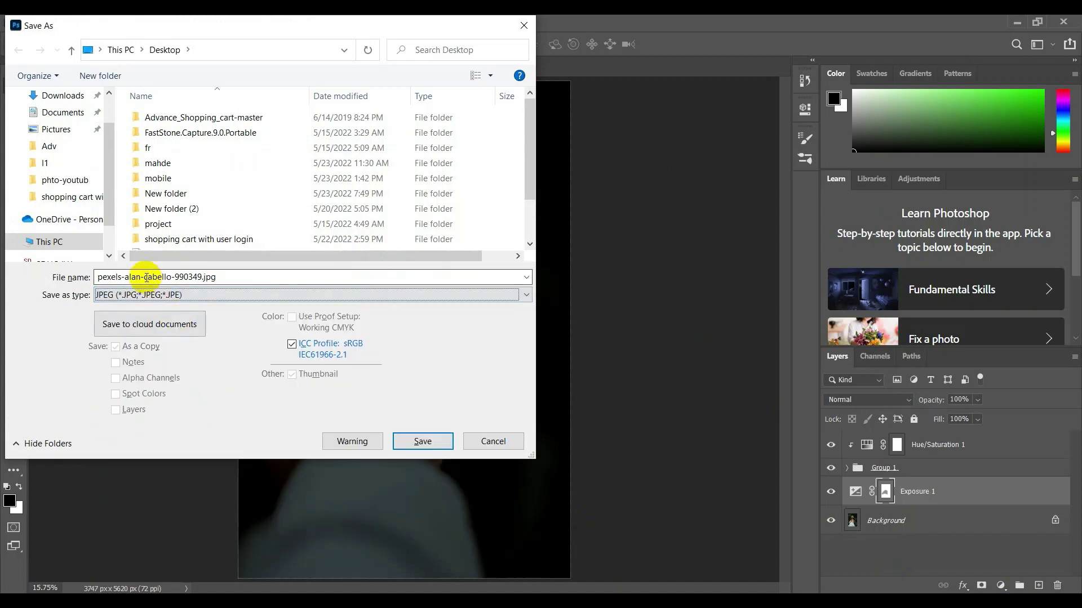
pyautogui.click(410, 445)
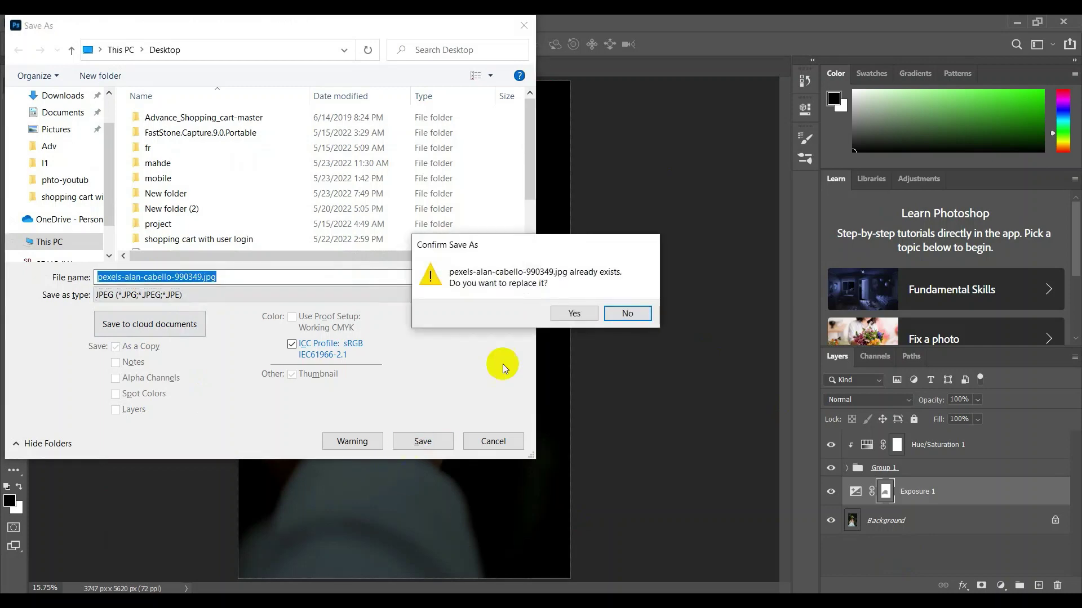
pyautogui.click(569, 314)
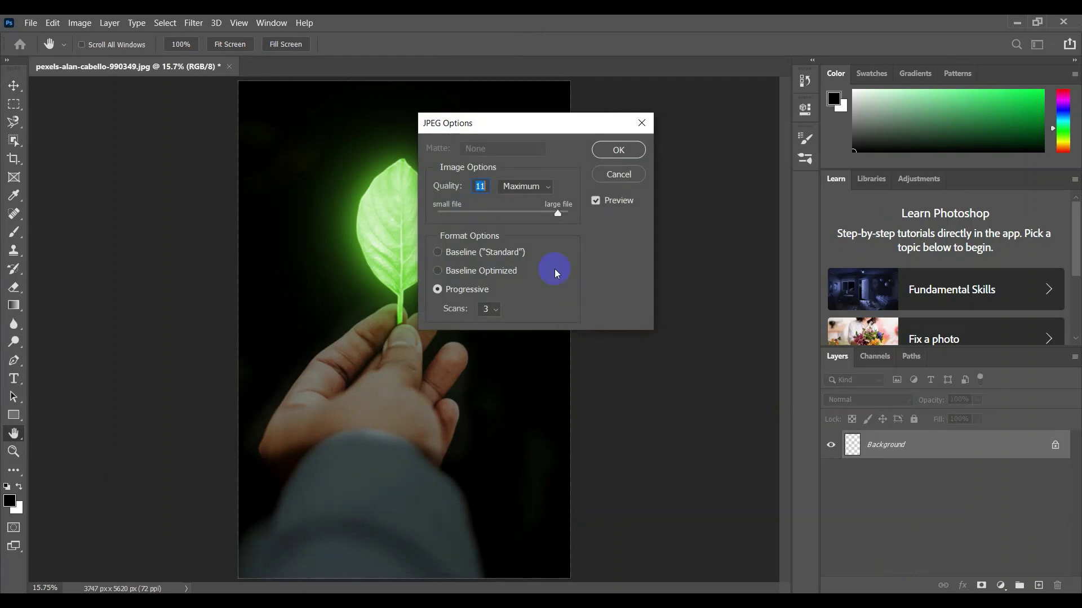
# - Export the JPEG with the preview turned off, quality 8 (High), and the Baseline Optimized format
pyautogui.click(596, 202)
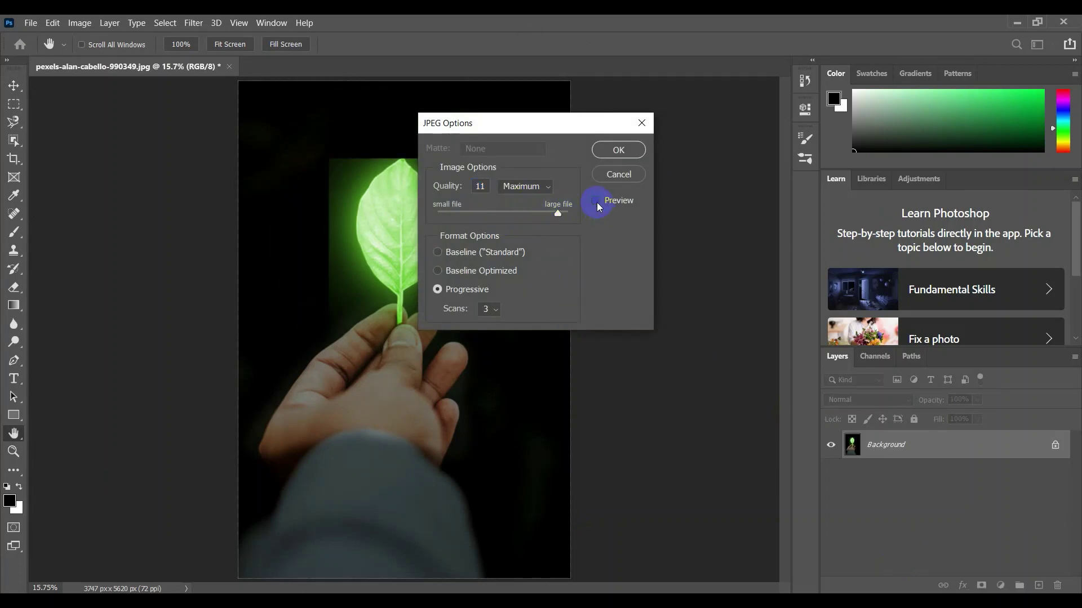
pyautogui.click(469, 214)
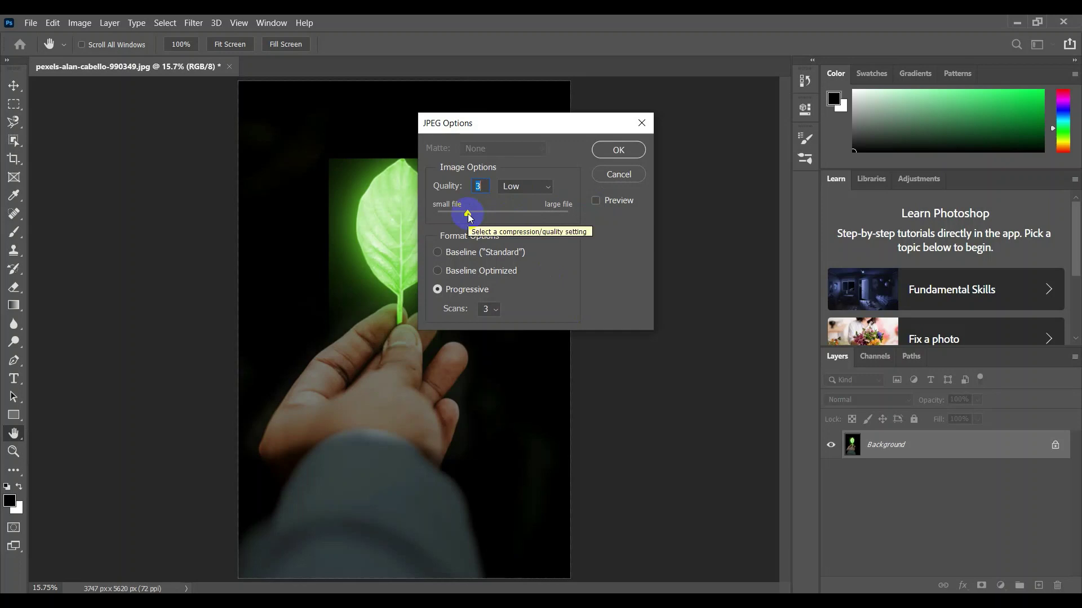
pyautogui.moveTo(468, 216)
pyautogui.mouseDown()
pyautogui.moveTo(451, 217)
pyautogui.moveTo(464, 219)
pyautogui.mouseUp()
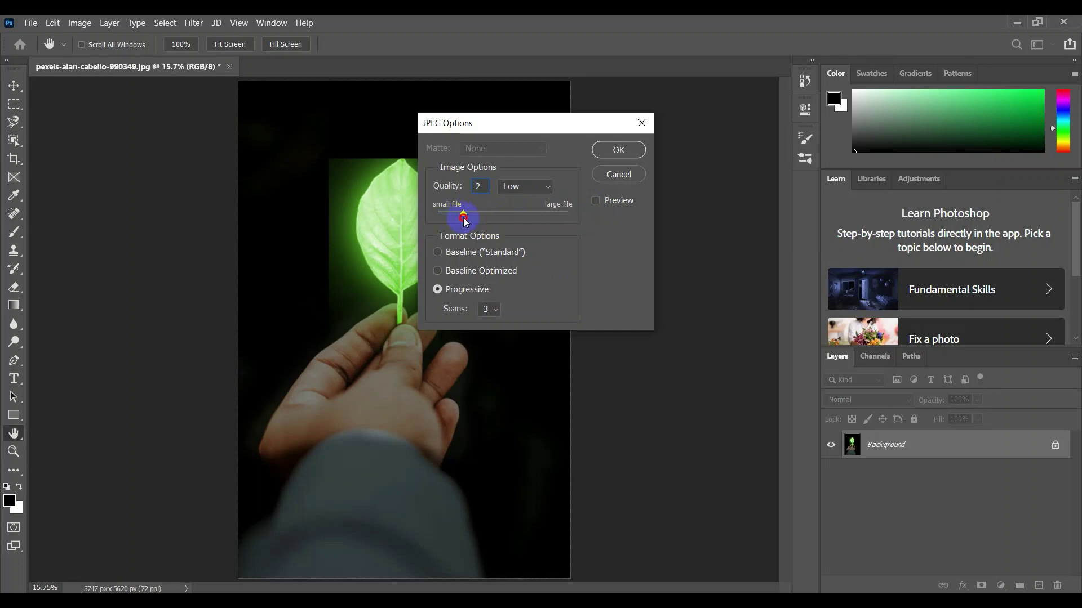
pyautogui.click(458, 270)
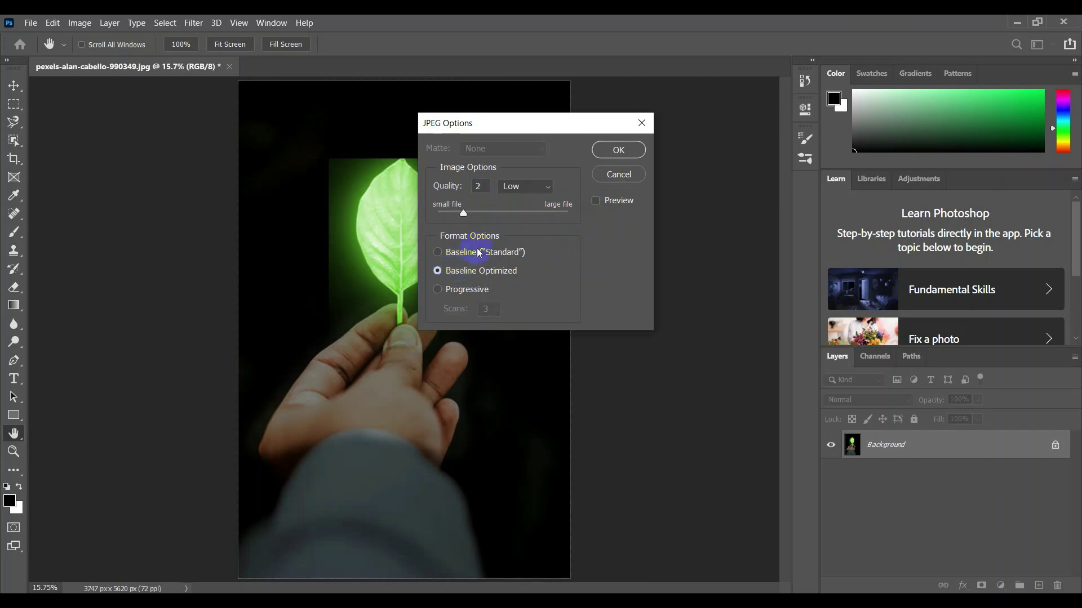
pyautogui.click(517, 192)
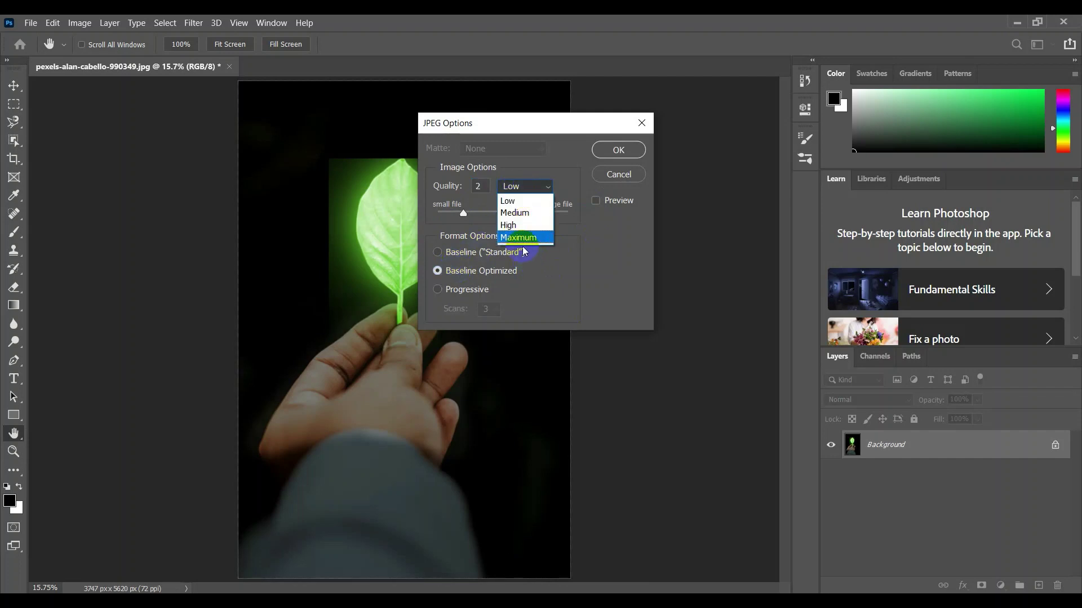
pyautogui.click(511, 225)
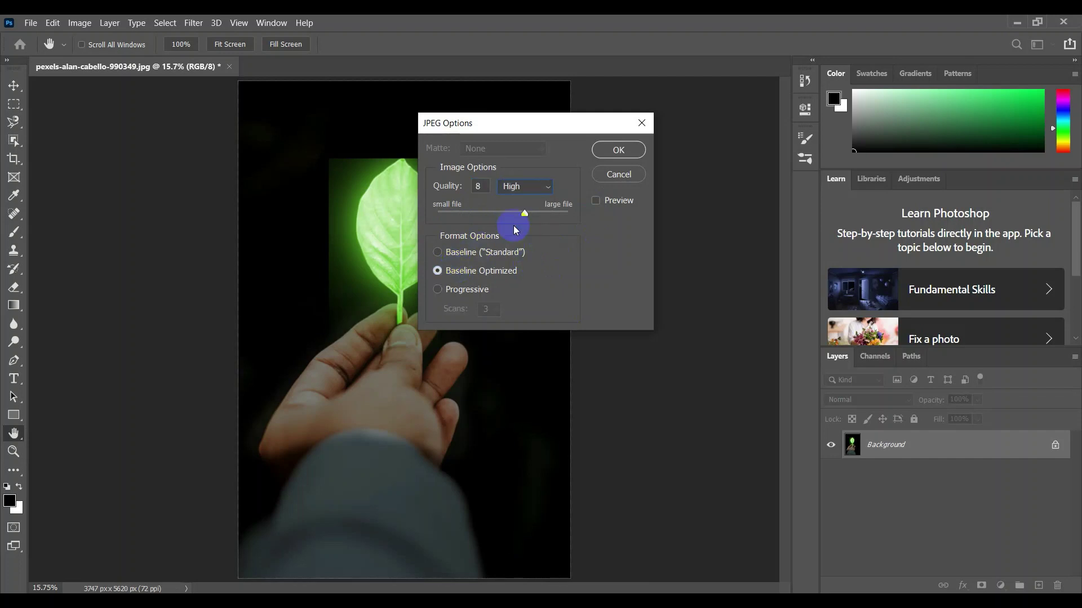
pyautogui.click(612, 156)
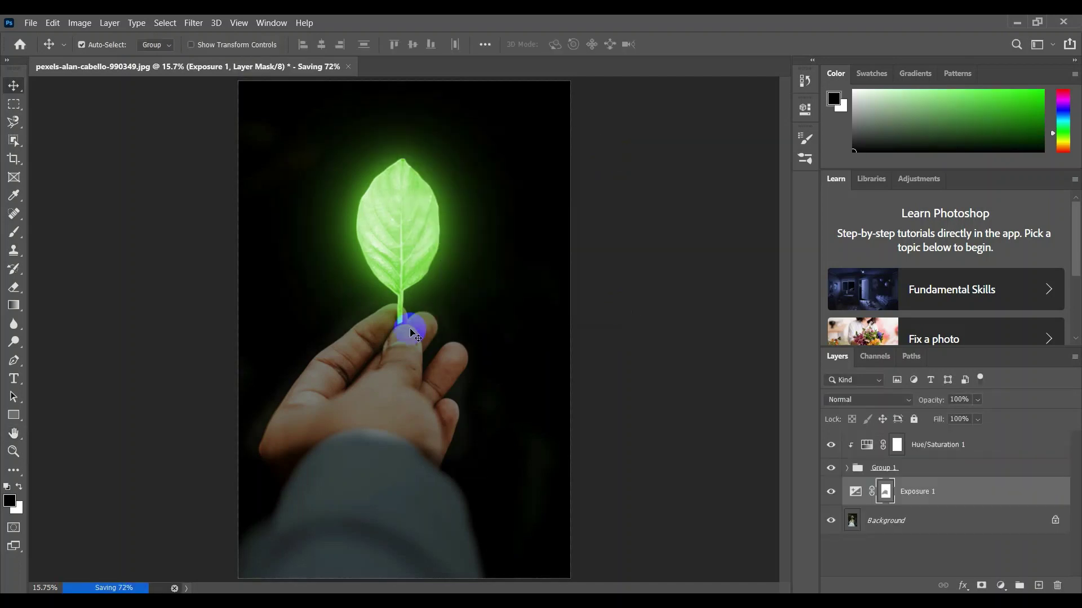
# - Minimize the image editor to reach the desktop
pyautogui.click(1017, 22)
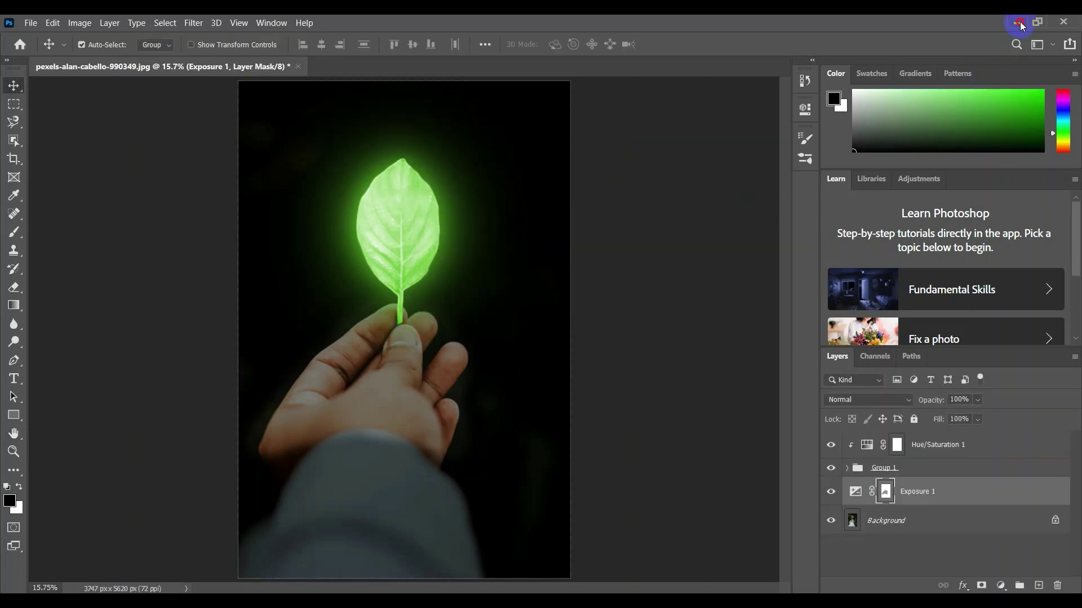